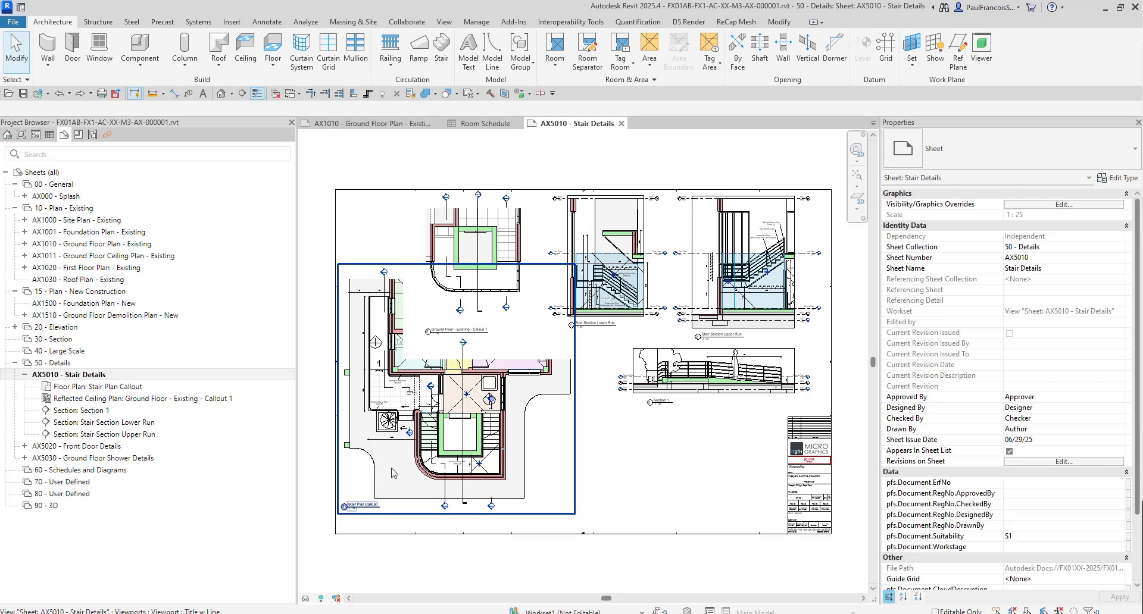
Step: Activate the Stair Plan Callout on the sheet and show its multistory stair in a 3D view cropped by a selection box
{"action": "scroll", "coordinate": [501, 405], "scroll_direction": "down", "scroll_amount": 2}
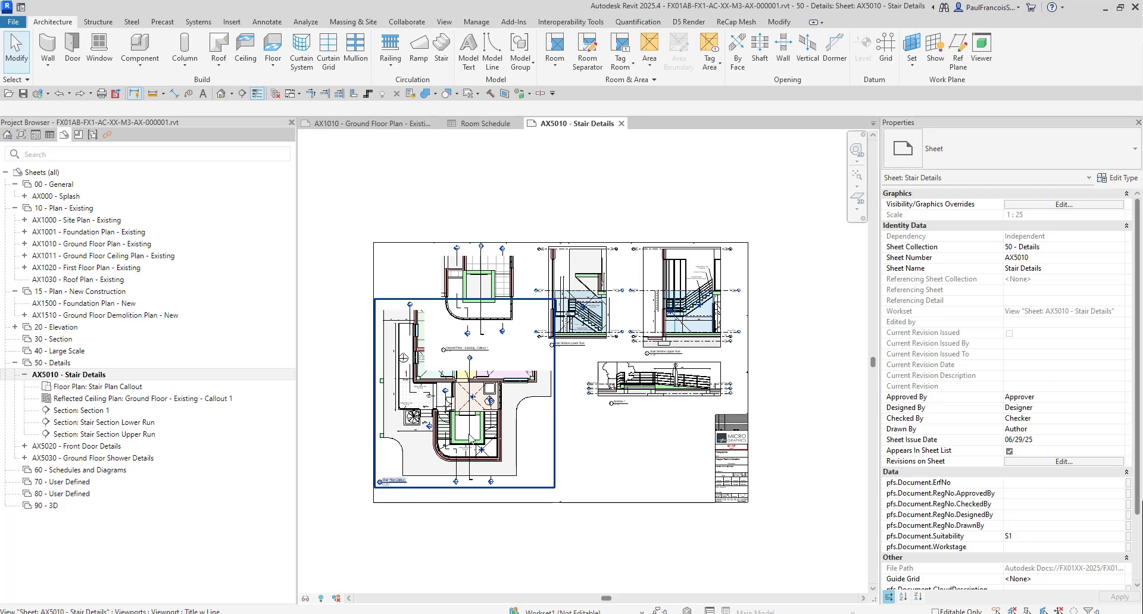
{"action": "scroll", "coordinate": [472, 438], "scroll_direction": "up", "scroll_amount": 3}
{"action": "scroll", "coordinate": [599, 429], "scroll_direction": "up", "scroll_amount": 1}
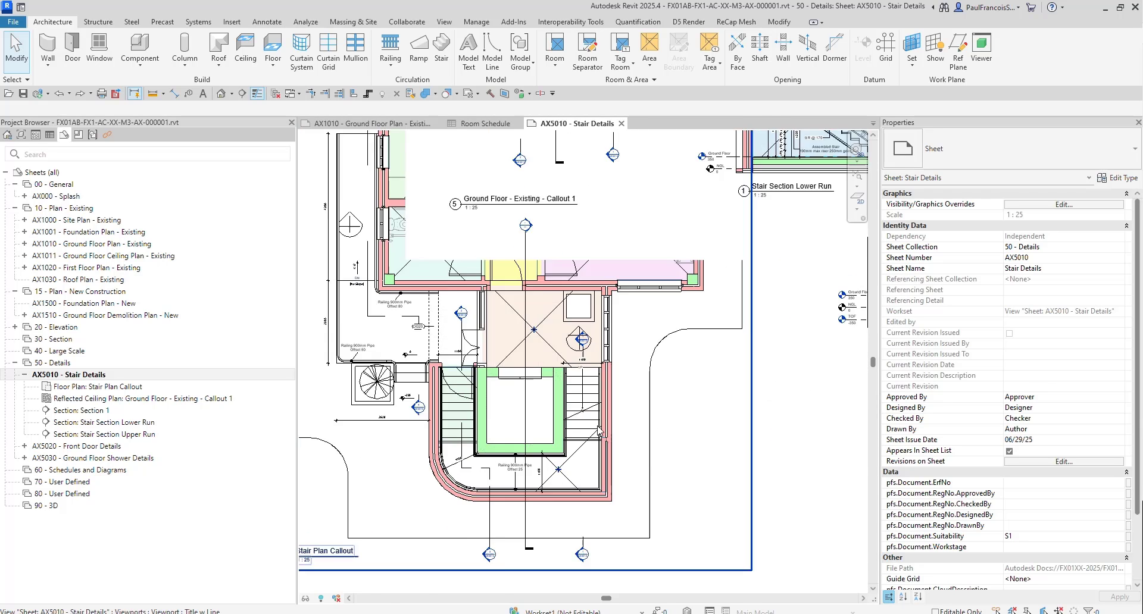
{"action": "scroll", "coordinate": [513, 423], "scroll_direction": "up", "scroll_amount": 4}
{"action": "double_click", "coordinate": [655, 355]}
{"action": "left_click", "coordinate": [655, 356]}
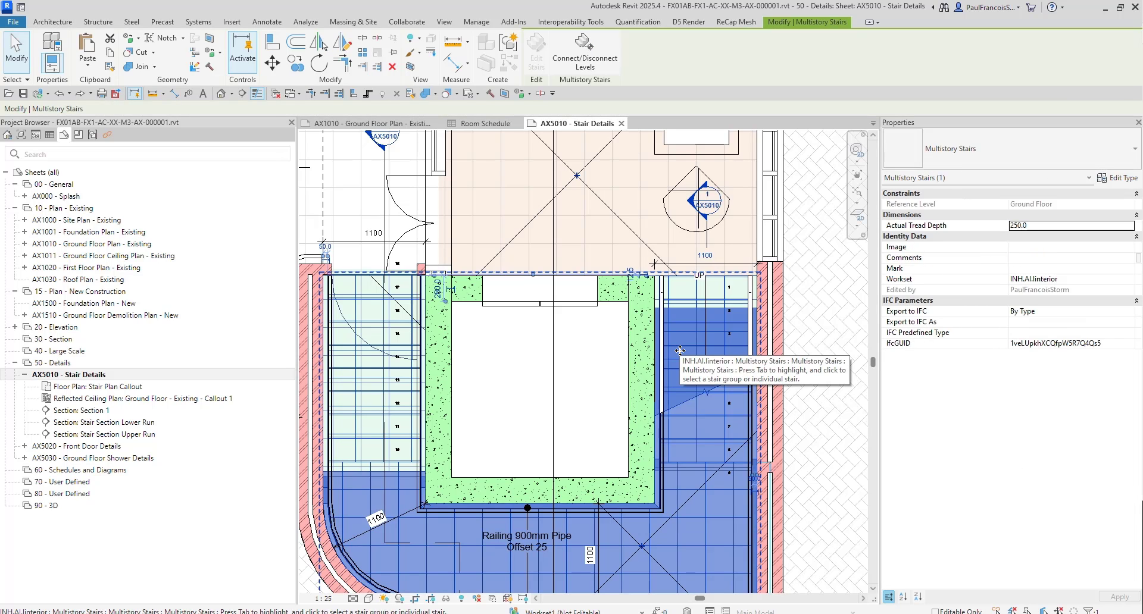
{"action": "key", "text": "b"}
{"action": "key", "text": "x"}
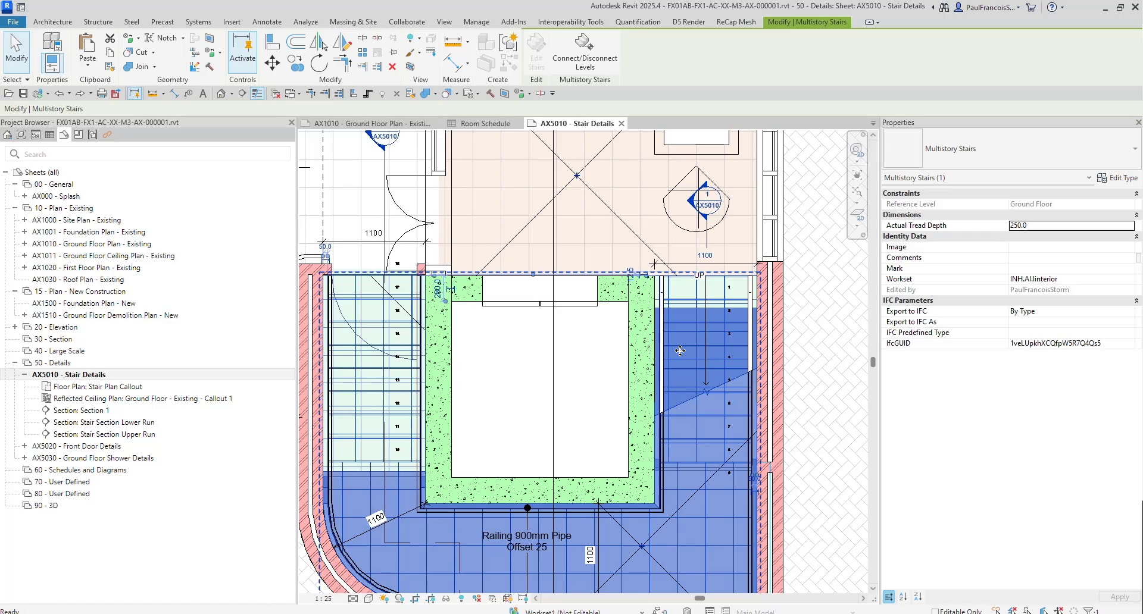
{"action": "middle_click_drag", "start_coordinate": [462, 392], "coordinate": [780, 238], "text": "shift"}
{"action": "key", "text": "Escape"}
Step: Temporarily hide the M_Single-Flush door beside the elevator shaft on the ground floor in the 3D view
{"action": "scroll", "coordinate": [603, 351], "scroll_direction": "up", "scroll_amount": 3}
{"action": "middle_click_drag", "start_coordinate": [602, 342], "coordinate": [412, 422], "text": "shift"}
{"action": "scroll", "coordinate": [581, 321], "scroll_direction": "down", "scroll_amount": 4}
{"action": "scroll", "coordinate": [412, 421], "scroll_direction": "up", "scroll_amount": 6}
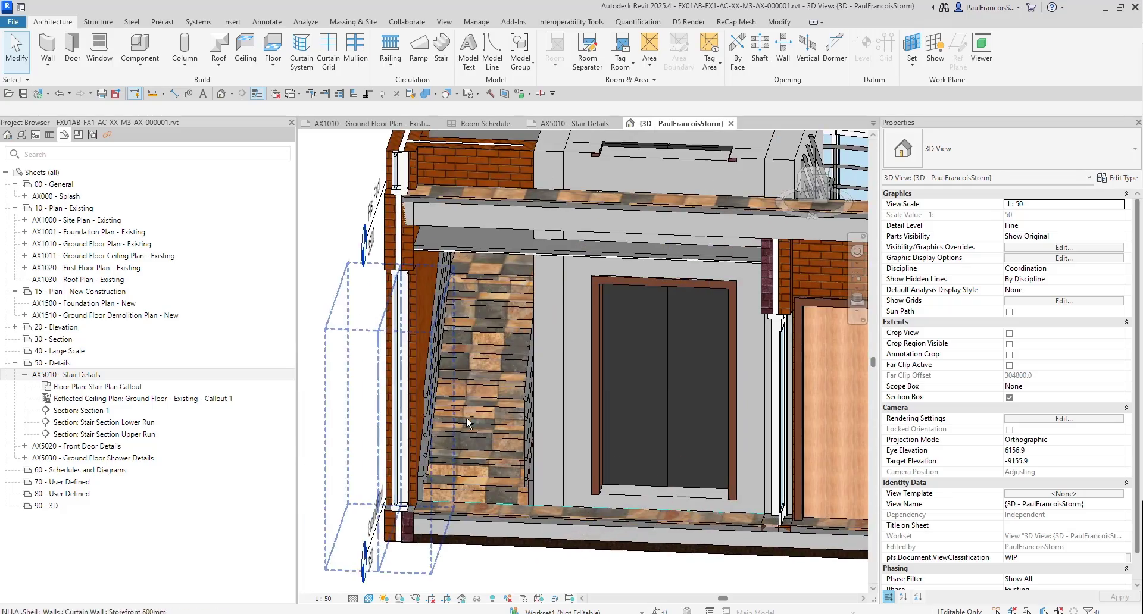
{"action": "middle_click_drag", "start_coordinate": [480, 332], "coordinate": [637, 404], "text": "shift"}
{"action": "left_click", "coordinate": [635, 400]}
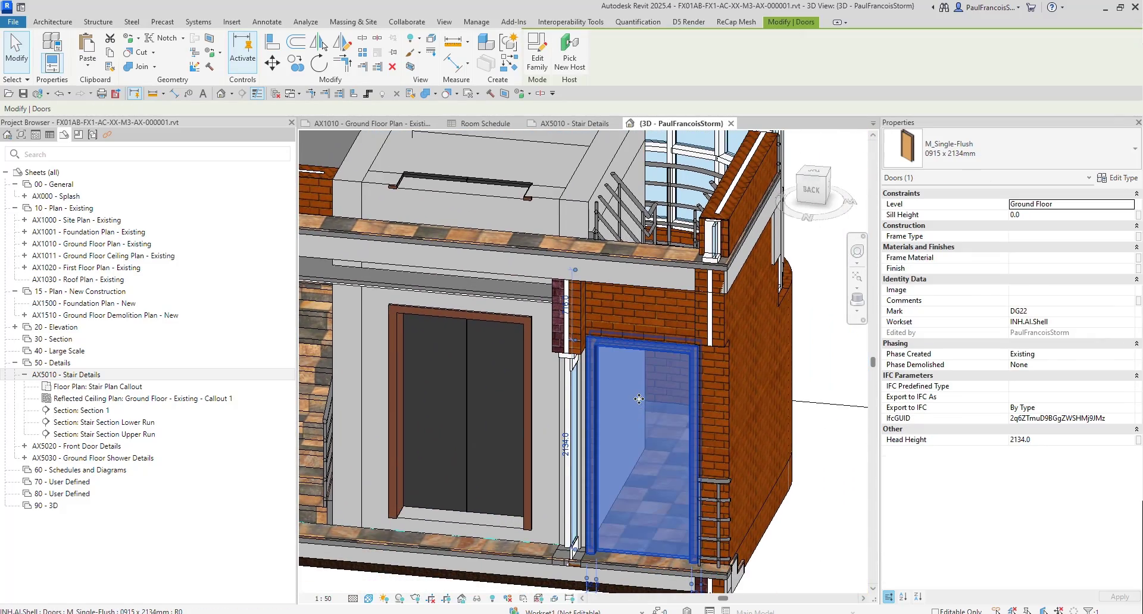
{"action": "right_click", "coordinate": [636, 400]}
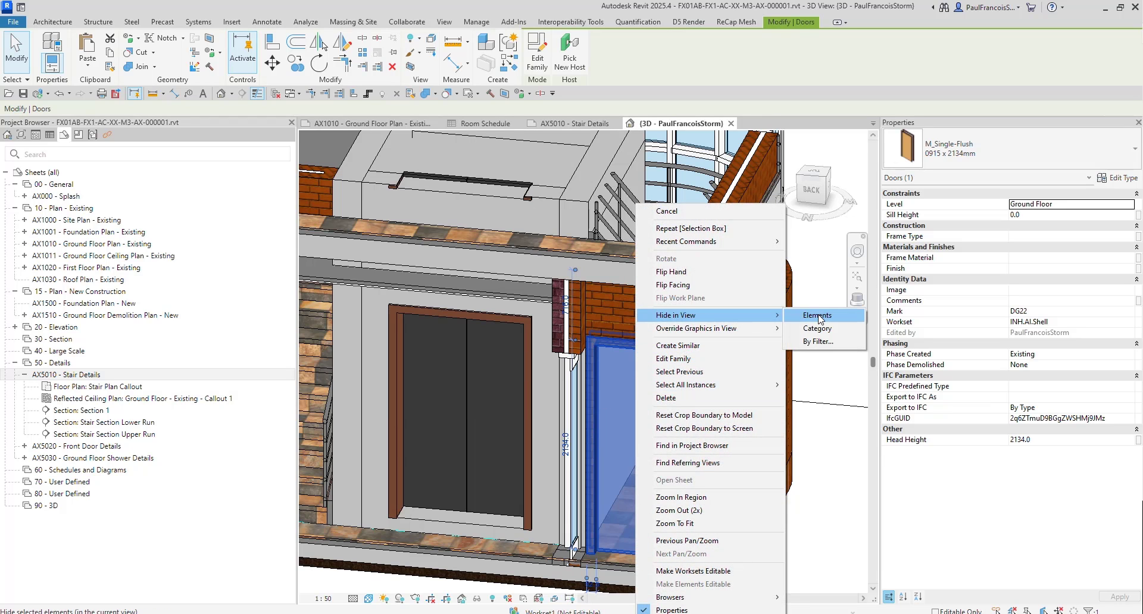
{"action": "left_click", "coordinate": [477, 599]}
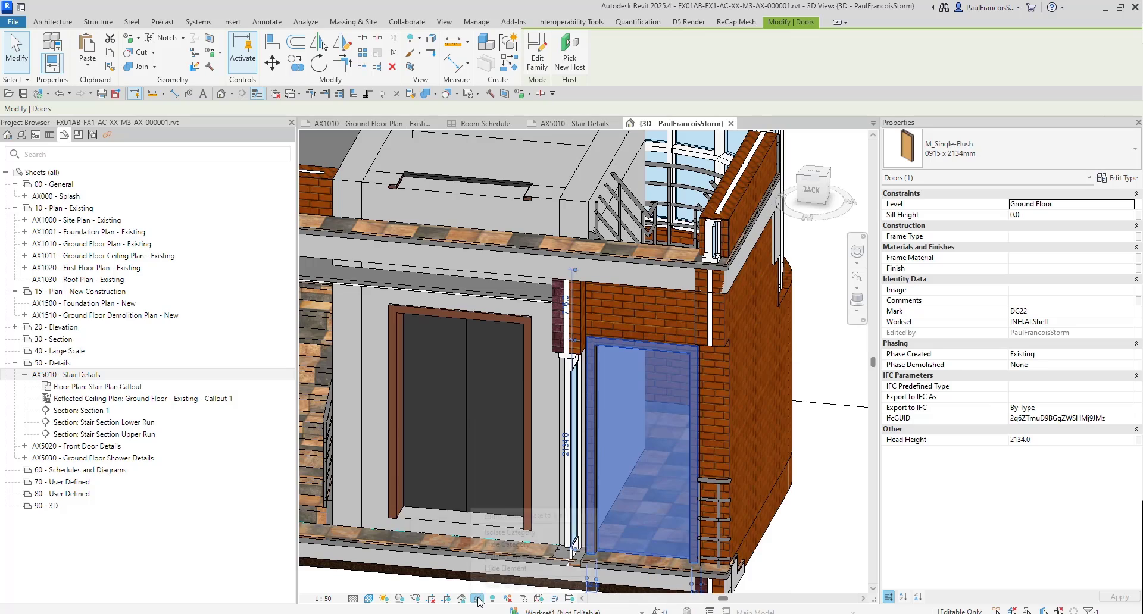
{"action": "left_click", "coordinate": [477, 599]}
{"action": "left_click", "coordinate": [507, 569]}
{"action": "scroll", "coordinate": [620, 537], "scroll_direction": "up", "scroll_amount": 2}
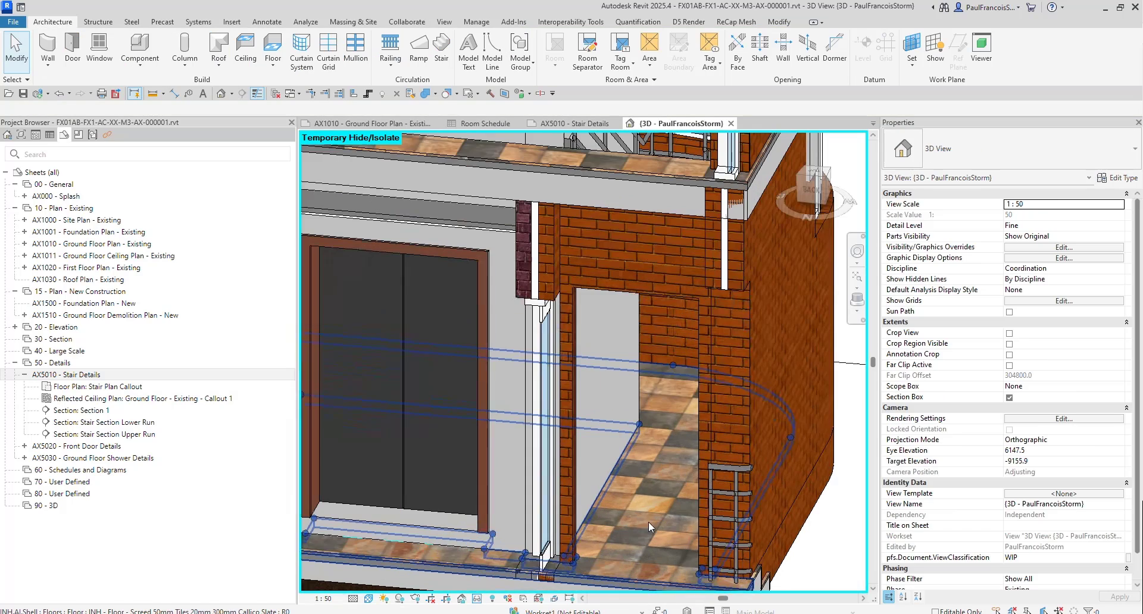
Step: Inspect the space under the stair through the open doorway, and the whole stairwell in 3D
{"action": "middle_click_drag", "start_coordinate": [641, 523], "coordinate": [772, 484], "text": "shift"}
{"action": "scroll", "coordinate": [636, 428], "scroll_direction": "up", "scroll_amount": 8}
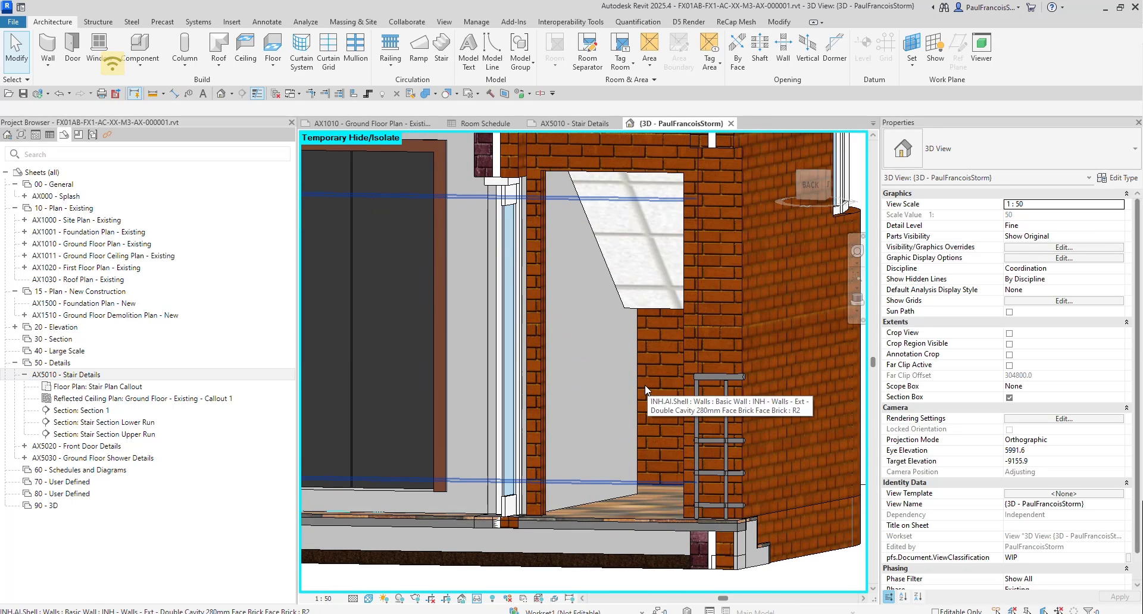
{"action": "scroll", "coordinate": [655, 398], "scroll_direction": "down", "scroll_amount": 6}
{"action": "middle_click_drag", "start_coordinate": [655, 398], "coordinate": [405, 485], "text": "shift"}
{"action": "scroll", "coordinate": [553, 416], "scroll_direction": "down", "scroll_amount": 3}
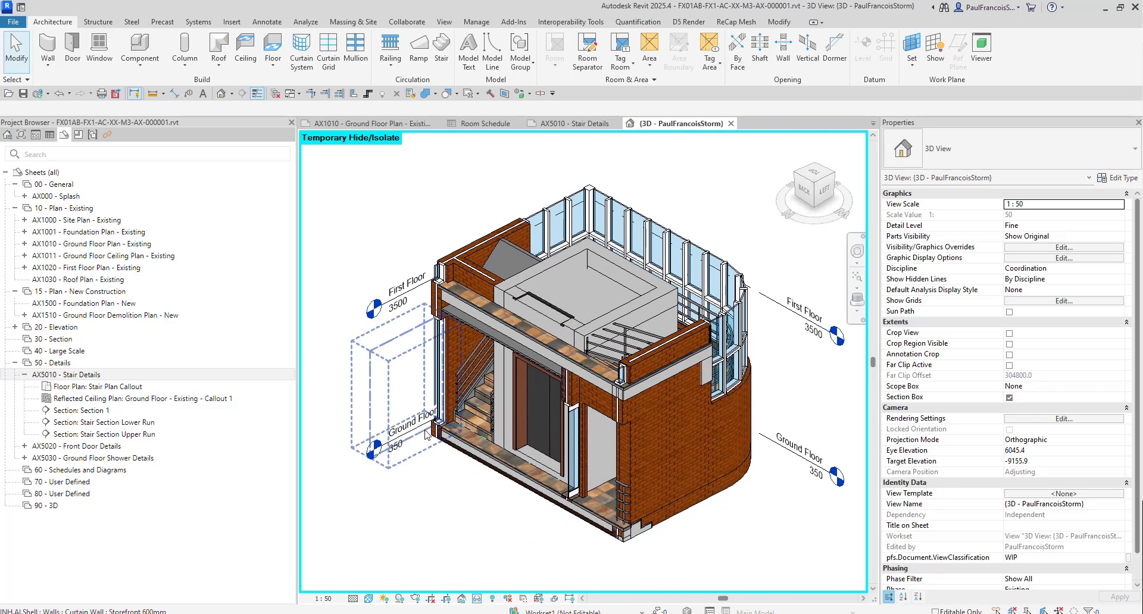
{"action": "scroll", "coordinate": [419, 435], "scroll_direction": "up", "scroll_amount": 4}
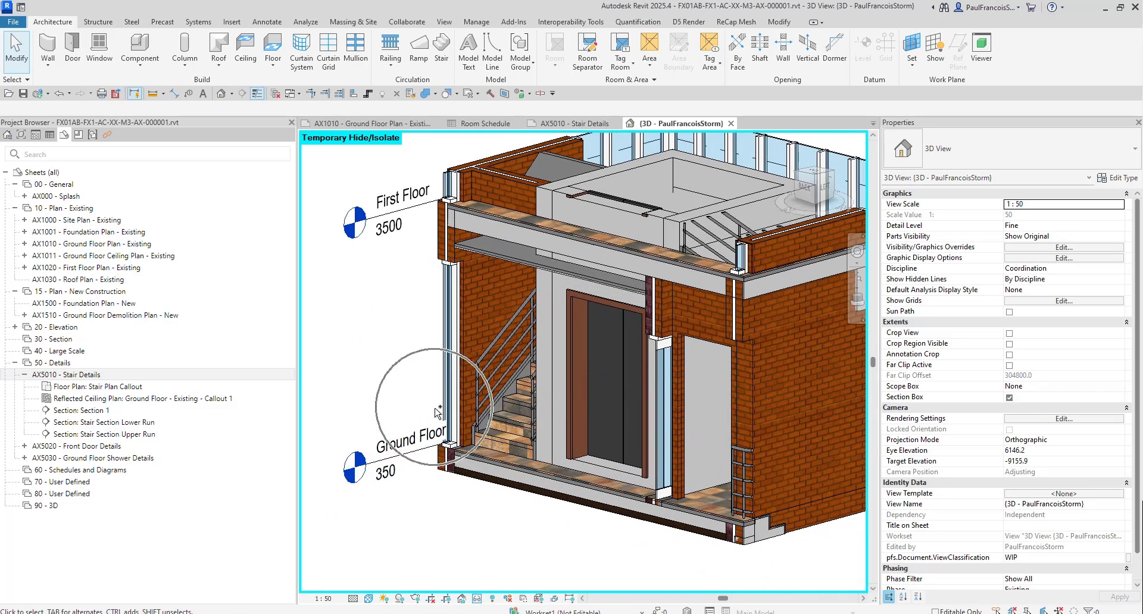
Step: Return to the AX5010 - Stair Details sheet and deactivate the Stair Plan Callout viewport
{"action": "left_click", "coordinate": [570, 124]}
{"action": "scroll", "coordinate": [695, 406], "scroll_direction": "down", "scroll_amount": 3}
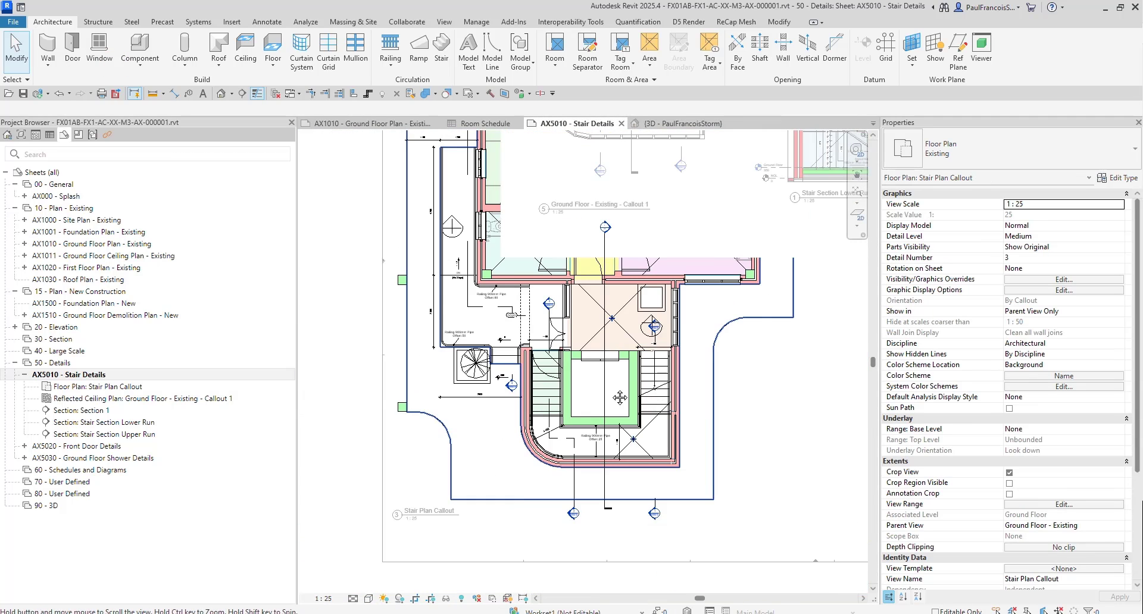
{"action": "double_click", "coordinate": [696, 406]}
{"action": "scroll", "coordinate": [695, 406], "scroll_direction": "down", "scroll_amount": 4}
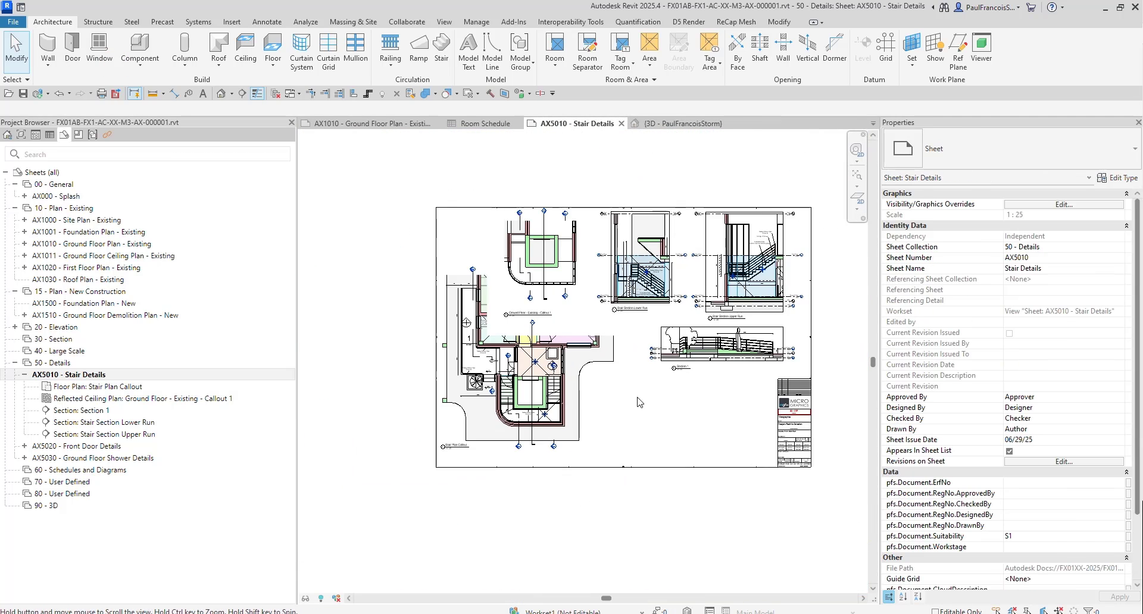
Step: Examine the stair in the Stair Plan Callout and compare it with the Stair Section Lower Run
{"action": "scroll", "coordinate": [782, 256], "scroll_direction": "up", "scroll_amount": 2}
{"action": "scroll", "coordinate": [356, 479], "scroll_direction": "up", "scroll_amount": 4}
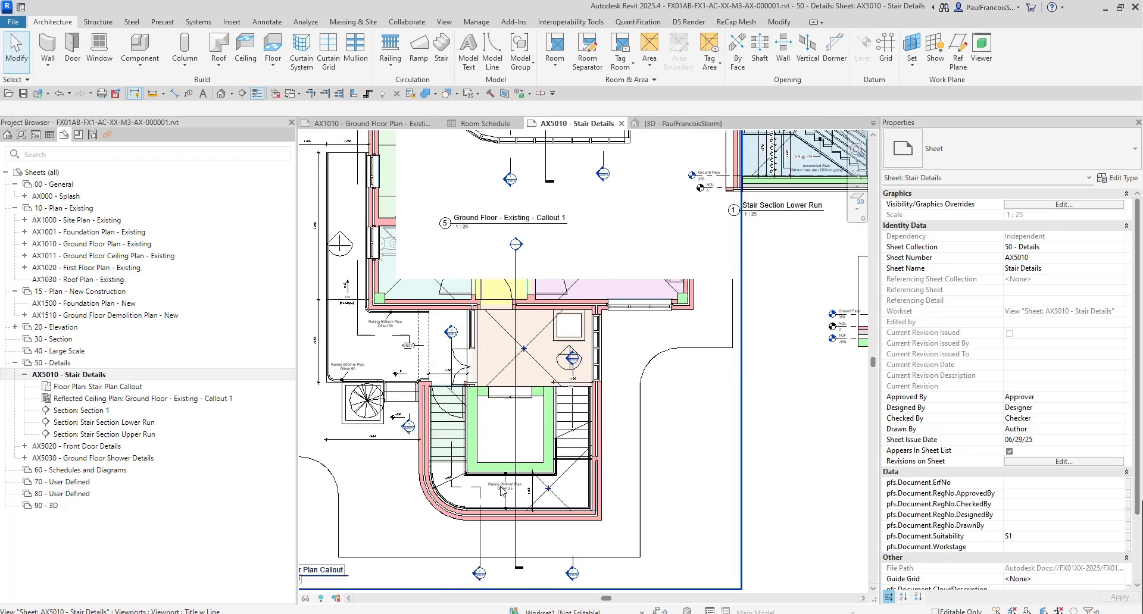
{"action": "middle_click_drag", "start_coordinate": [634, 420], "coordinate": [661, 419]}
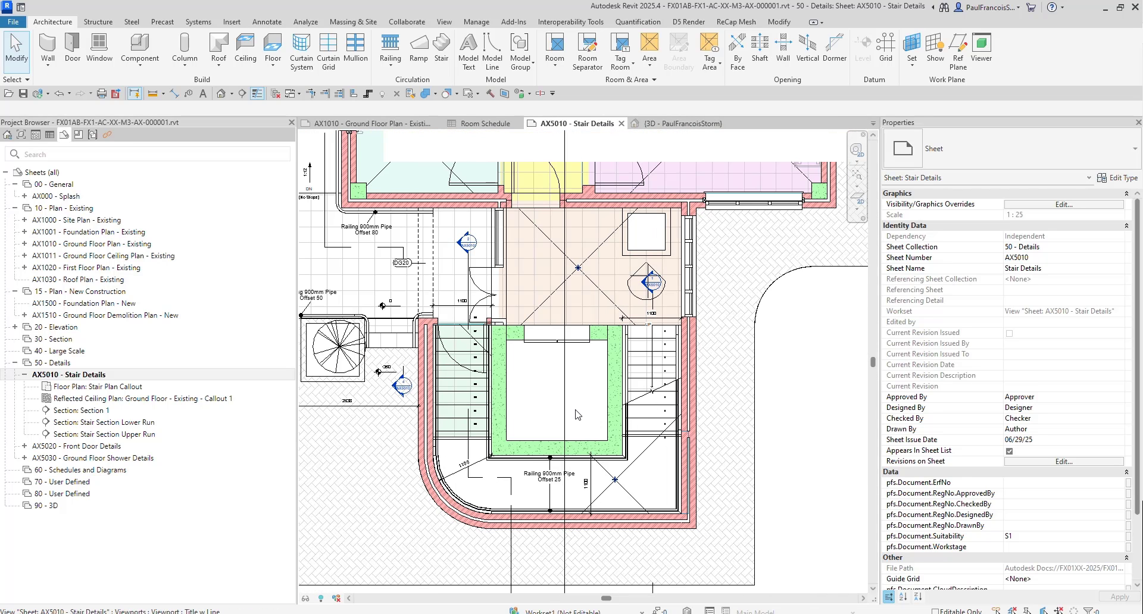
{"action": "scroll", "coordinate": [575, 411], "scroll_direction": "down", "scroll_amount": 2}
{"action": "middle_click_drag", "start_coordinate": [851, 350], "coordinate": [595, 428]}
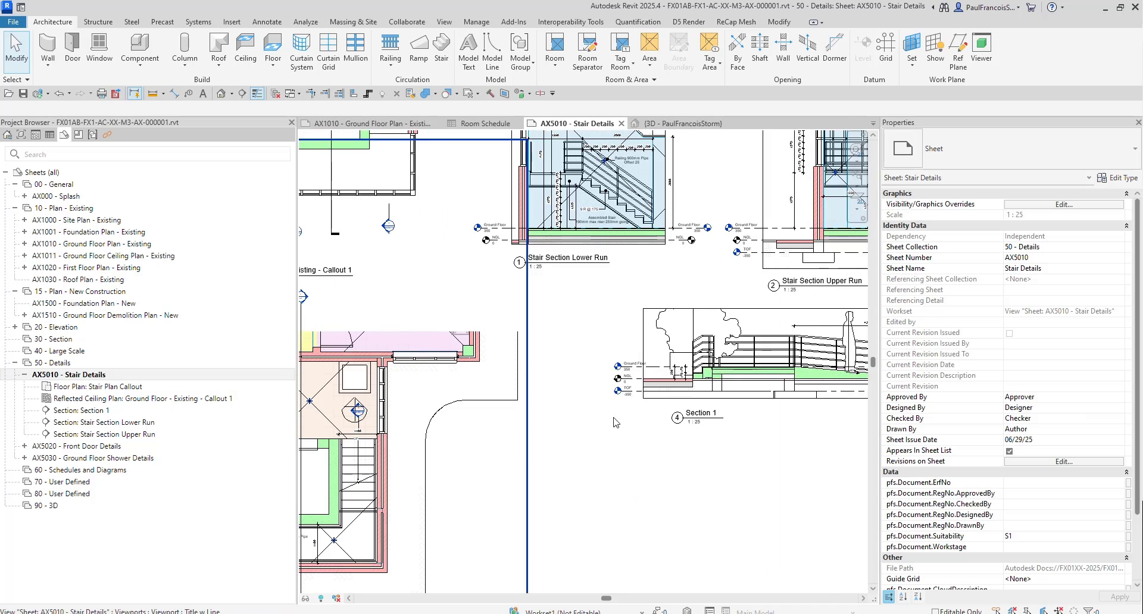
{"action": "mouse_move", "coordinate": [700, 327]}
{"action": "middle_mouse_down"}
{"action": "mouse_move", "coordinate": [556, 415]}
{"action": "mouse_move", "coordinate": [567, 507]}
{"action": "middle_mouse_up"}
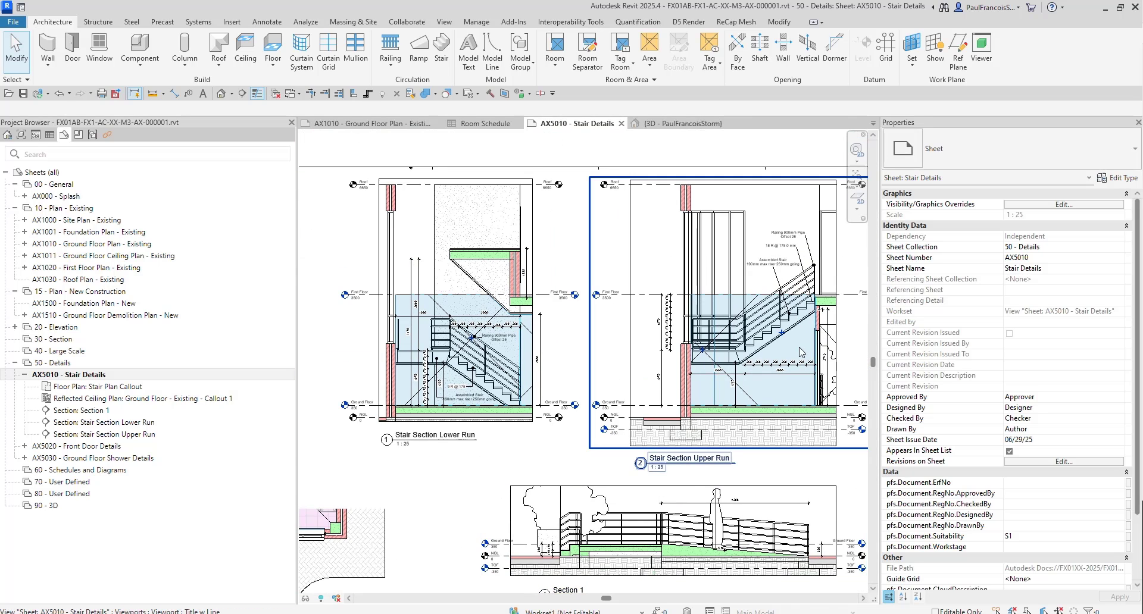
{"action": "scroll", "coordinate": [399, 364], "scroll_direction": "up", "scroll_amount": 3}
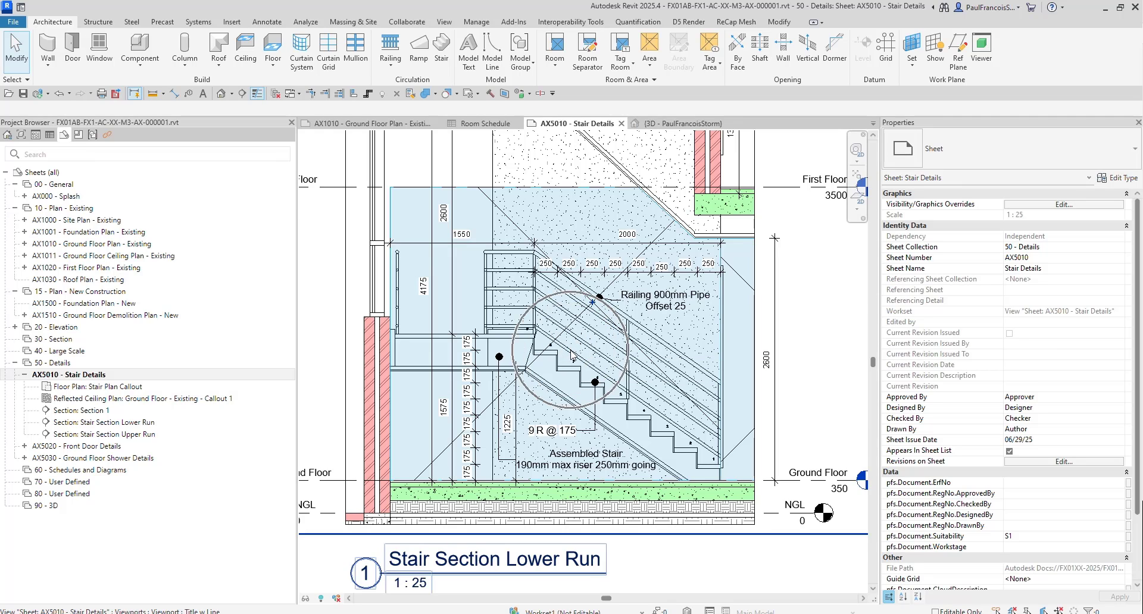
{"action": "scroll", "coordinate": [571, 355], "scroll_direction": "down", "scroll_amount": 2}
{"action": "middle_click_drag", "start_coordinate": [358, 528], "coordinate": [680, 344]}
{"action": "scroll", "coordinate": [594, 426], "scroll_direction": "down", "scroll_amount": 2}
{"action": "middle_click_drag", "start_coordinate": [600, 529], "coordinate": [604, 435]}
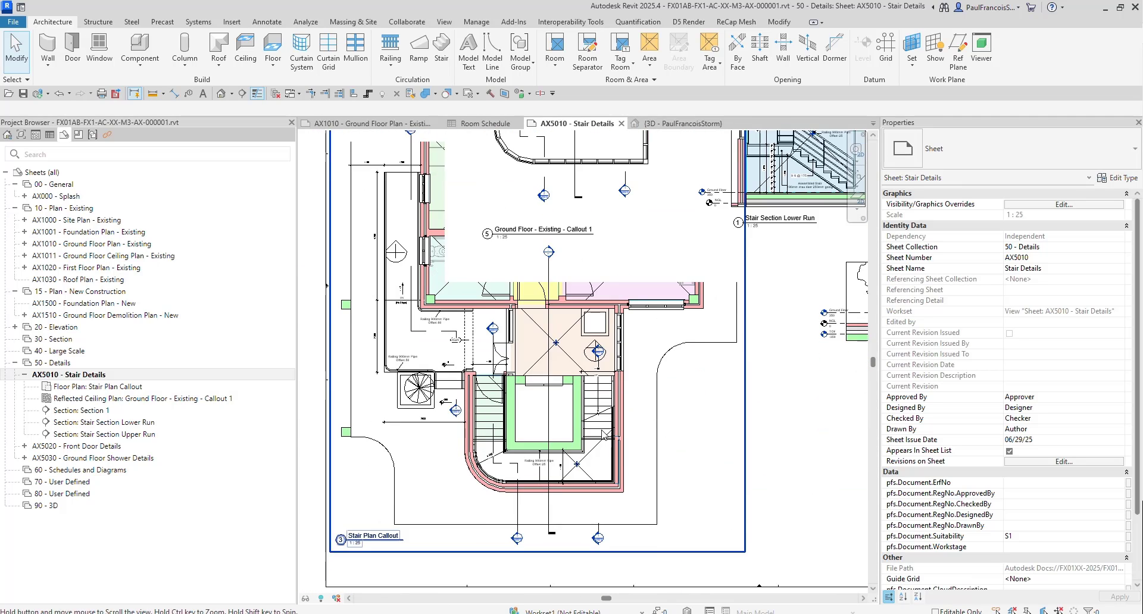
{"action": "scroll", "coordinate": [604, 435], "scroll_direction": "up", "scroll_amount": 2}
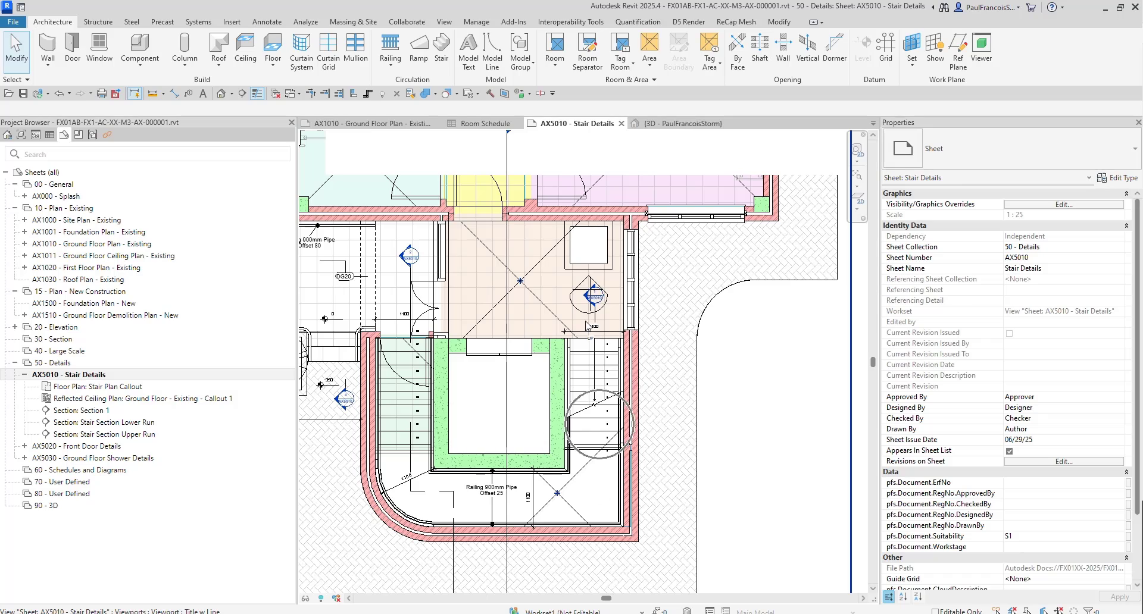
Step: Compare the risers, railings and stair underside in the Stair Section Upper Run and Stair Section Lower Run
{"action": "scroll", "coordinate": [610, 443], "scroll_direction": "down", "scroll_amount": 2}
{"action": "middle_click_drag", "start_coordinate": [752, 352], "coordinate": [370, 489]}
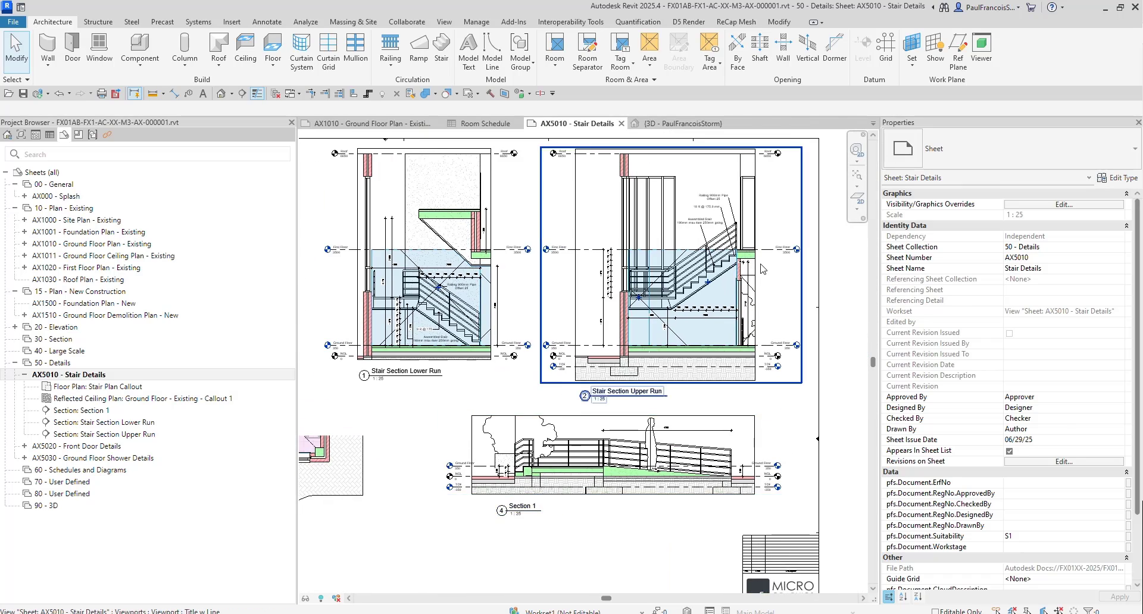
{"action": "scroll", "coordinate": [758, 269], "scroll_direction": "up", "scroll_amount": 2}
{"action": "scroll", "coordinate": [671, 151], "scroll_direction": "up", "scroll_amount": 2}
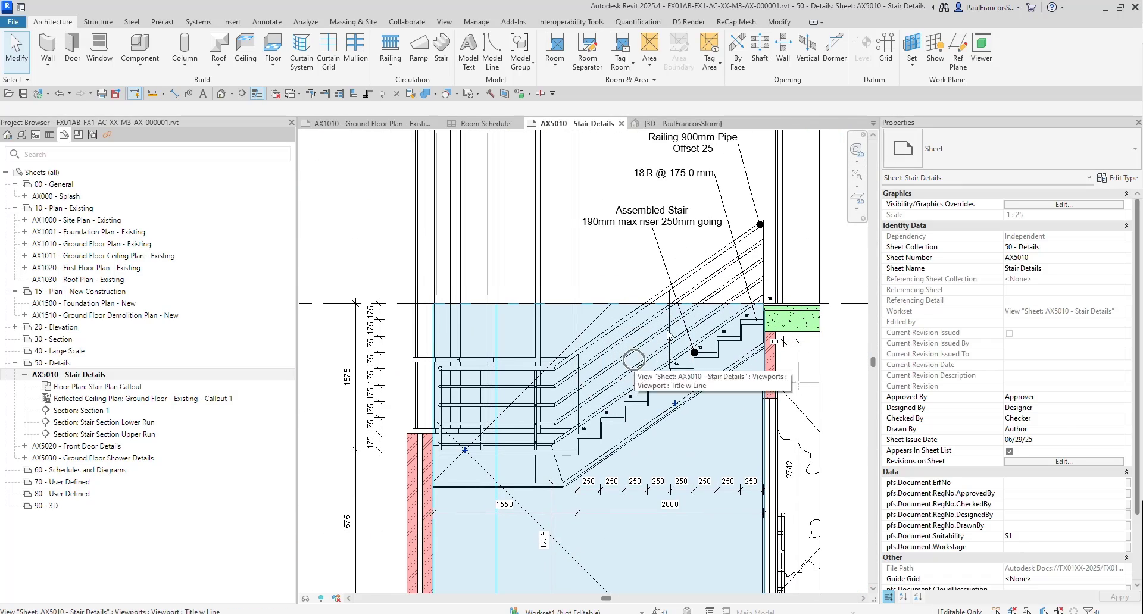
{"action": "scroll", "coordinate": [667, 332], "scroll_direction": "down", "scroll_amount": 2}
{"action": "scroll", "coordinate": [604, 335], "scroll_direction": "down", "scroll_amount": 3}
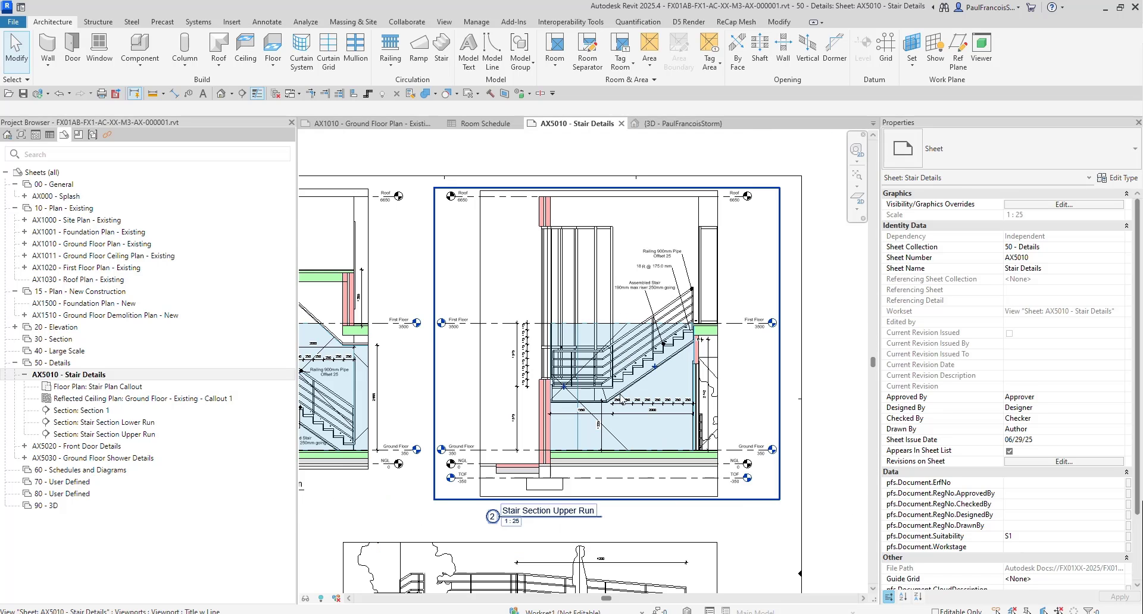
{"action": "scroll", "coordinate": [357, 390], "scroll_direction": "up", "scroll_amount": 3}
{"action": "scroll", "coordinate": [355, 390], "scroll_direction": "up", "scroll_amount": 1}
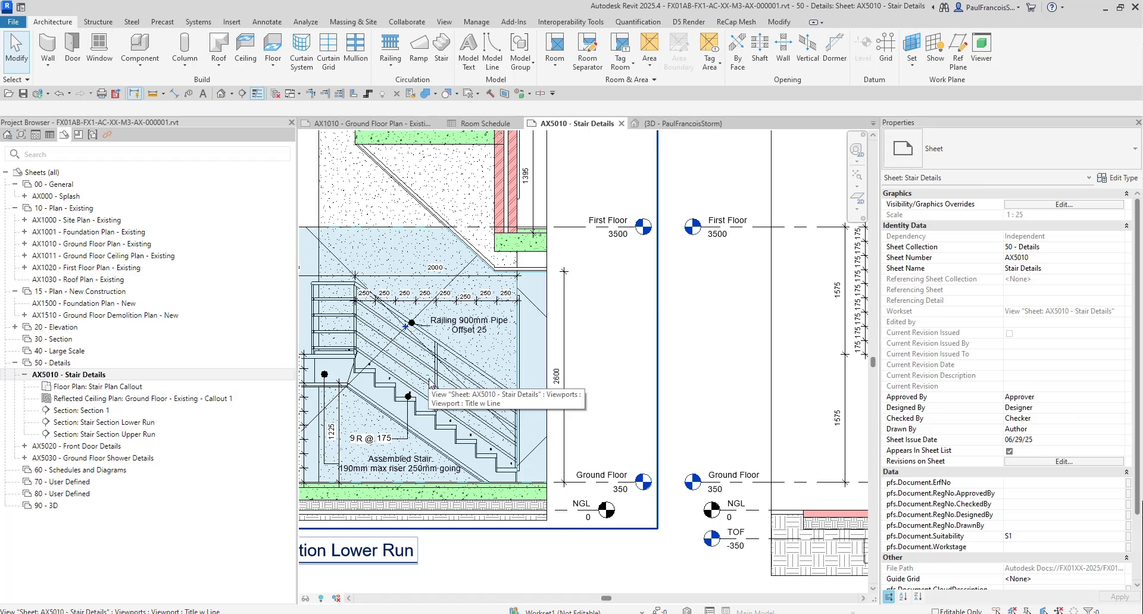
{"action": "scroll", "coordinate": [439, 342], "scroll_direction": "down", "scroll_amount": 5}
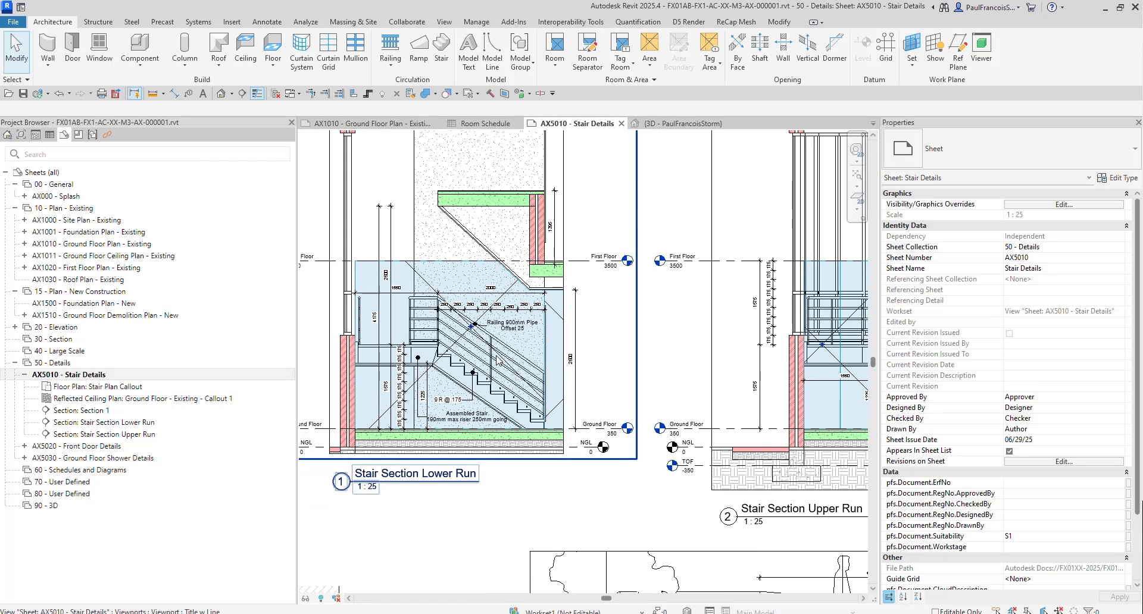
{"action": "scroll", "coordinate": [647, 344], "scroll_direction": "up", "scroll_amount": 6}
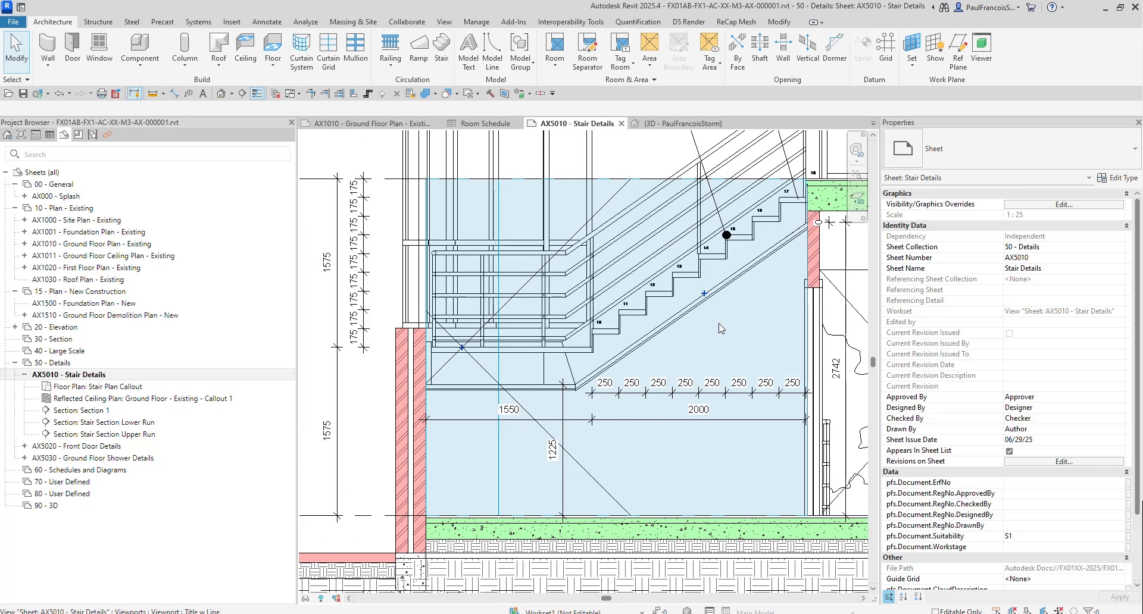
Step: Activate the Stair Section Upper Run and select the sloped and flat ceilings beneath the stair to check them, leaving the viewport when done
{"action": "double_click", "coordinate": [674, 329]}
{"action": "left_click", "coordinate": [672, 325]}
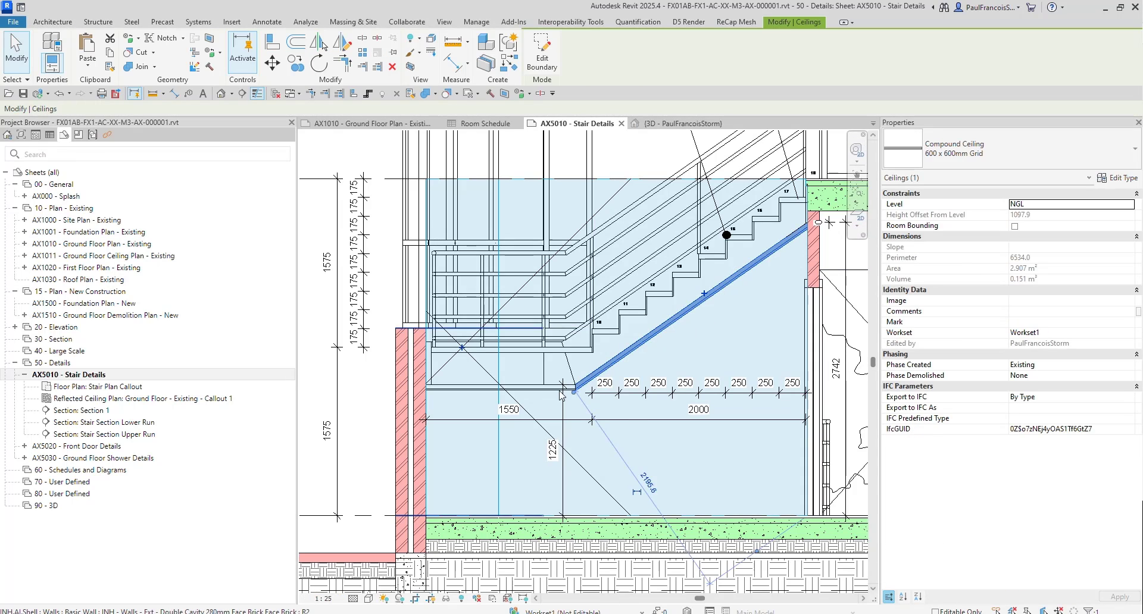
{"action": "scroll", "coordinate": [559, 390], "scroll_direction": "up", "scroll_amount": 2}
{"action": "left_click", "coordinate": [547, 390], "text": "ctrl"}
{"action": "scroll", "coordinate": [503, 394], "scroll_direction": "down", "scroll_amount": 8}
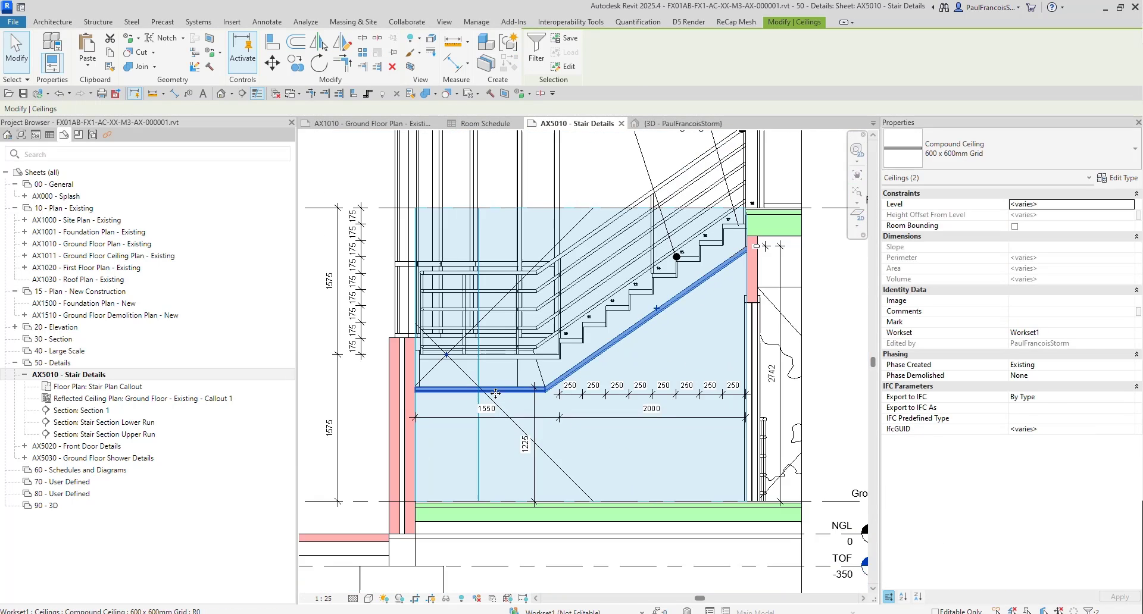
{"action": "scroll", "coordinate": [510, 419], "scroll_direction": "up", "scroll_amount": 4}
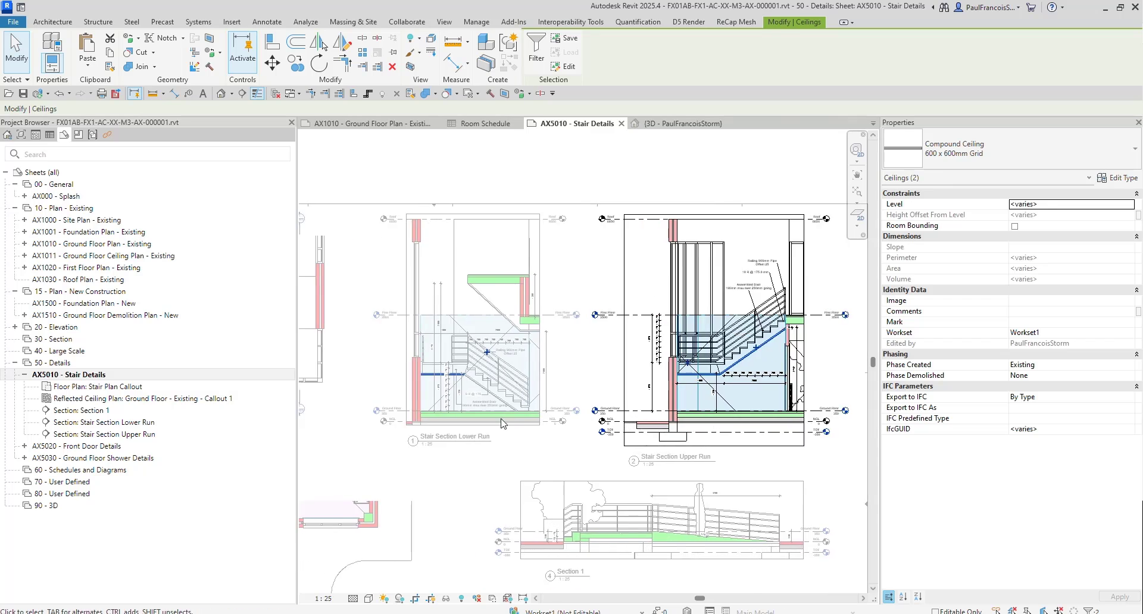
{"action": "left_click", "coordinate": [581, 489]}
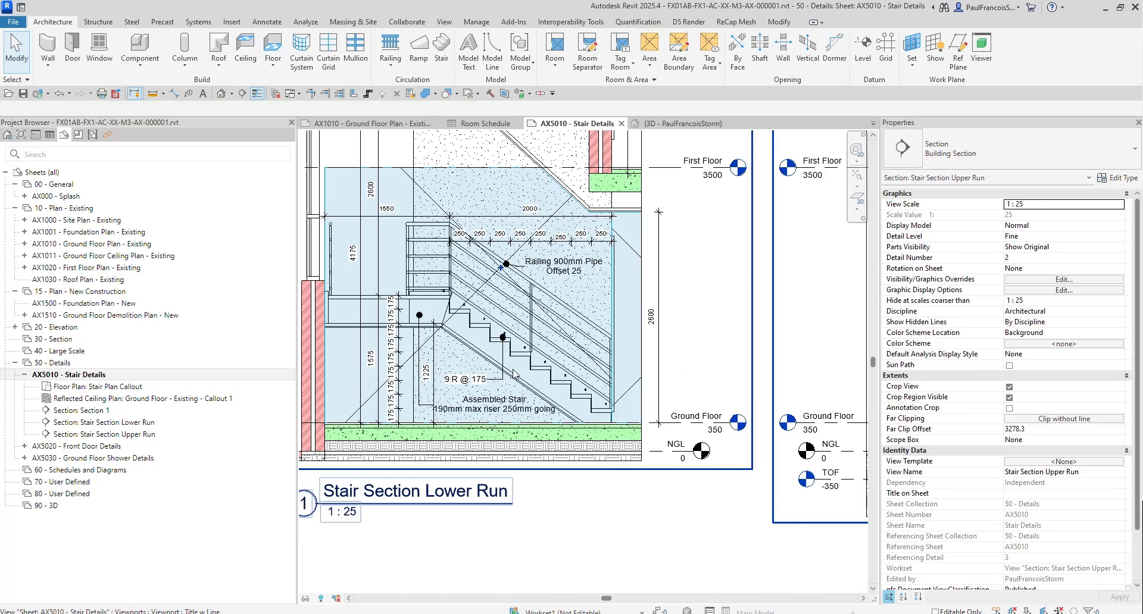
Step: Check the properties of the sloped ceiling beneath the stair in the Stair Section Lower Run, finishing with the viewport deactivated
{"action": "scroll", "coordinate": [482, 357], "scroll_direction": "up", "scroll_amount": 2}
{"action": "left_click", "coordinate": [476, 356]}
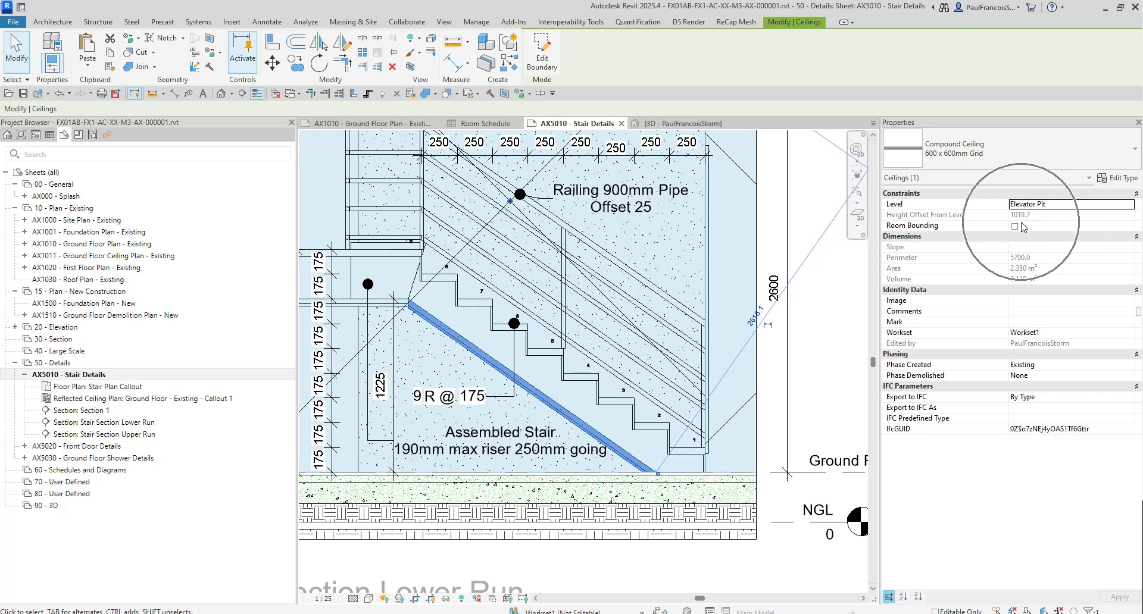
{"action": "scroll", "coordinate": [470, 356], "scroll_direction": "down", "scroll_amount": 5}
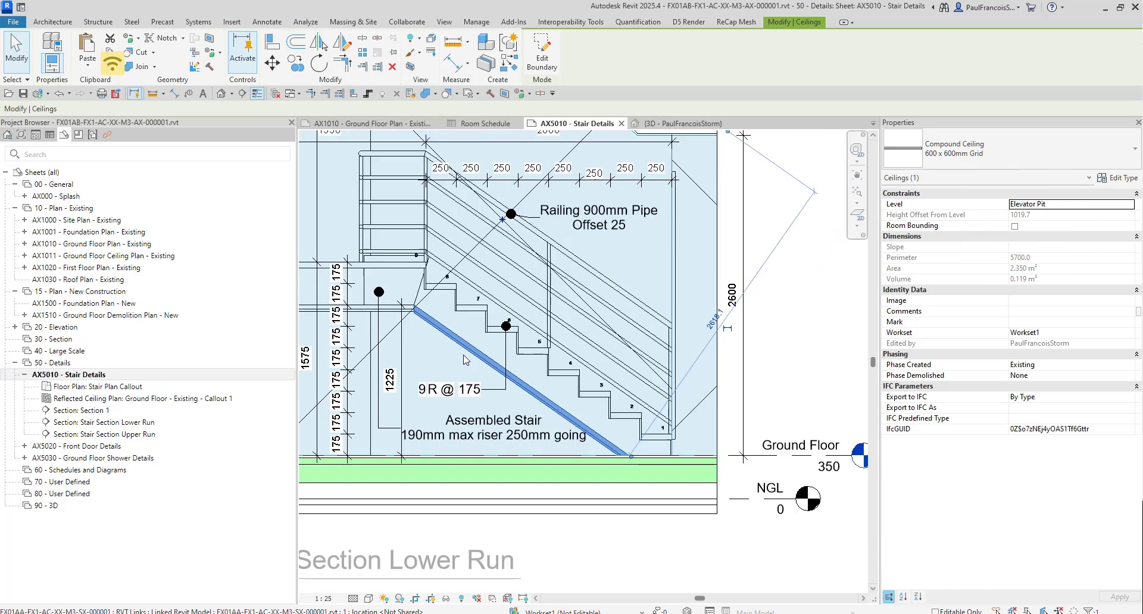
{"action": "key", "text": "Escape"}
{"action": "scroll", "coordinate": [492, 363], "scroll_direction": "down", "scroll_amount": 3}
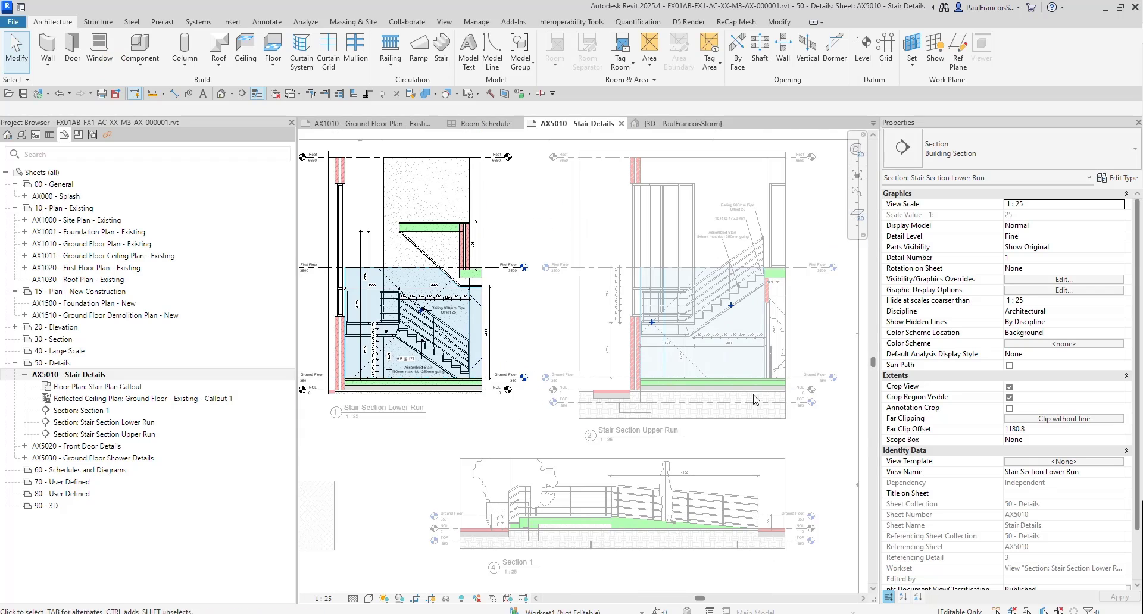
{"action": "double_click", "coordinate": [844, 426]}
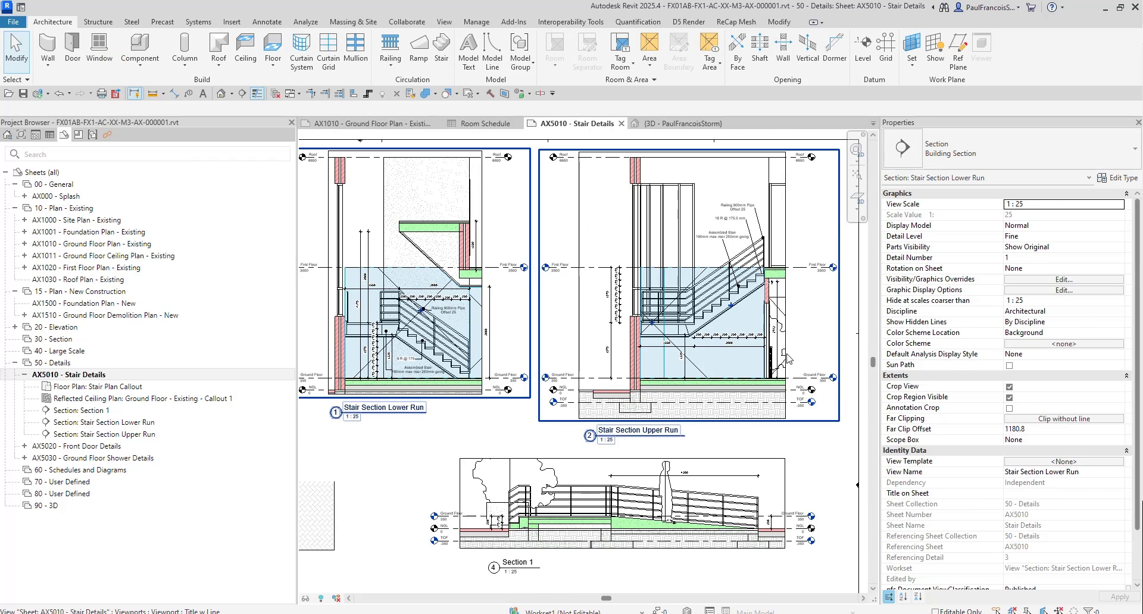
Step: Examine the room fill beneath the stair in the upper and lower run sections and compare it with the Stair Plan Callout
{"action": "scroll", "coordinate": [818, 381], "scroll_direction": "up", "scroll_amount": 3}
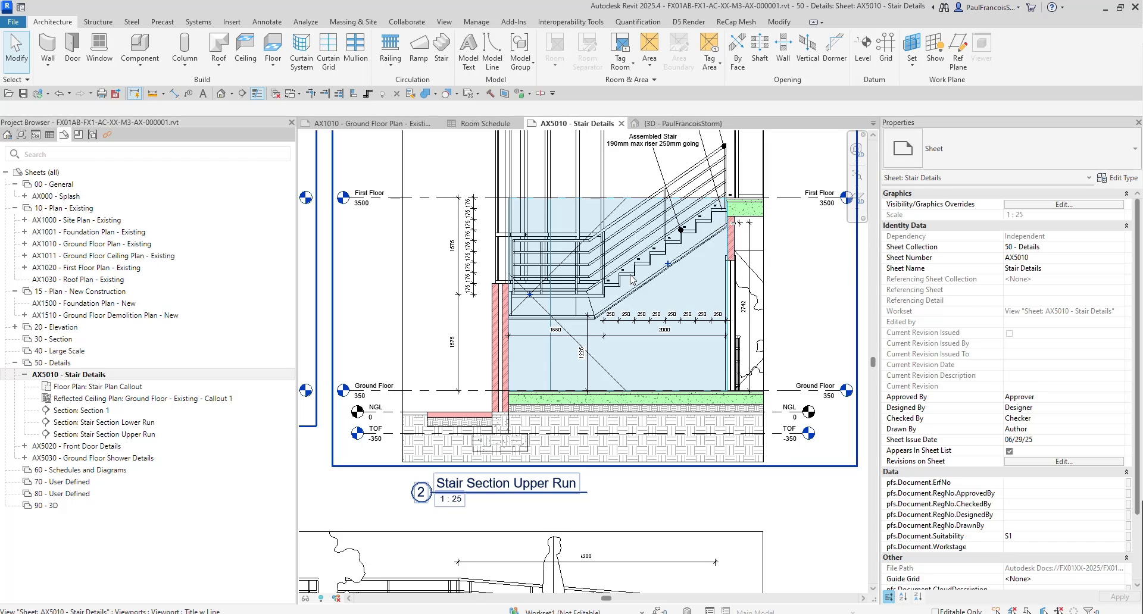
{"action": "scroll", "coordinate": [614, 290], "scroll_direction": "down", "scroll_amount": 5}
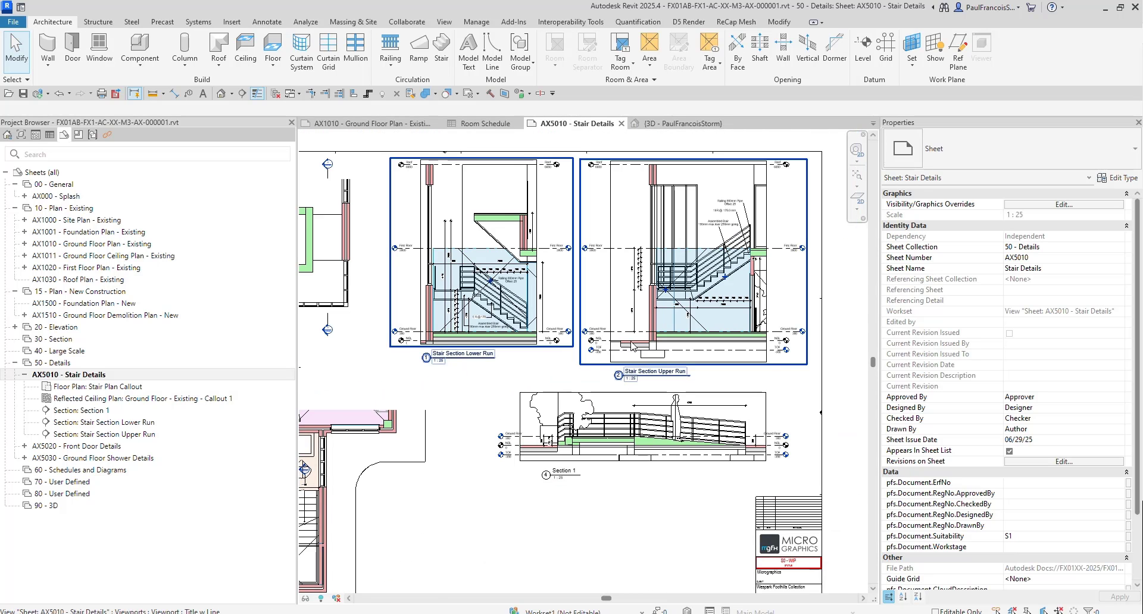
{"action": "scroll", "coordinate": [500, 316], "scroll_direction": "up", "scroll_amount": 6}
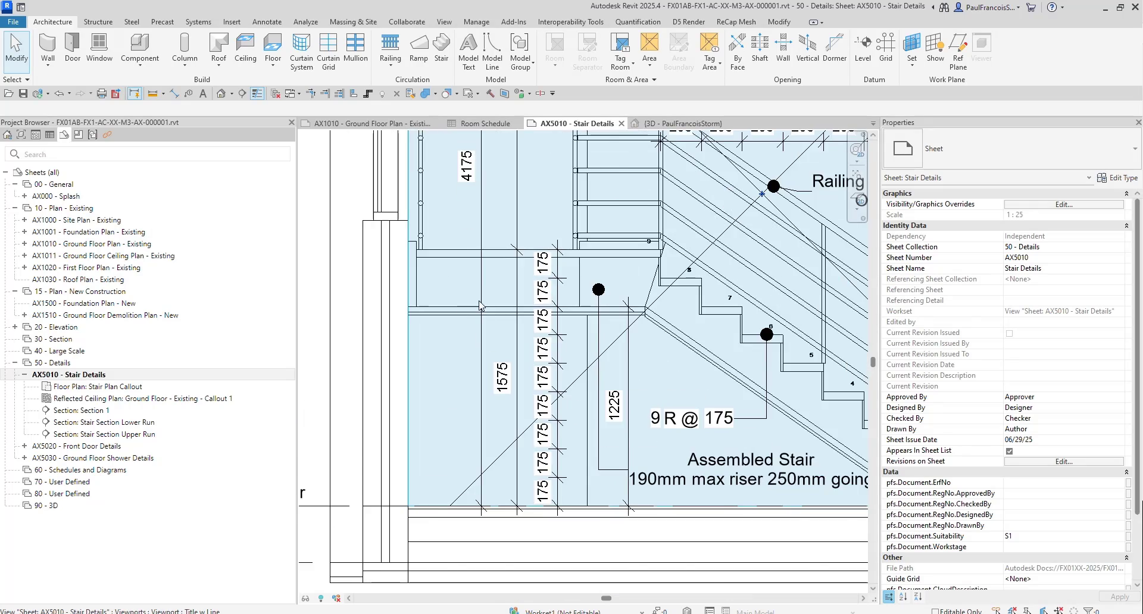
{"action": "scroll", "coordinate": [632, 300], "scroll_direction": "down", "scroll_amount": 2}
{"action": "scroll", "coordinate": [632, 301], "scroll_direction": "down", "scroll_amount": 2}
{"action": "middle_click_drag", "start_coordinate": [632, 301], "coordinate": [804, 280]}
{"action": "middle_click_drag", "start_coordinate": [548, 370], "coordinate": [705, 273]}
{"action": "scroll", "coordinate": [704, 273], "scroll_direction": "down", "scroll_amount": 2}
{"action": "scroll", "coordinate": [467, 322], "scroll_direction": "up", "scroll_amount": 5}
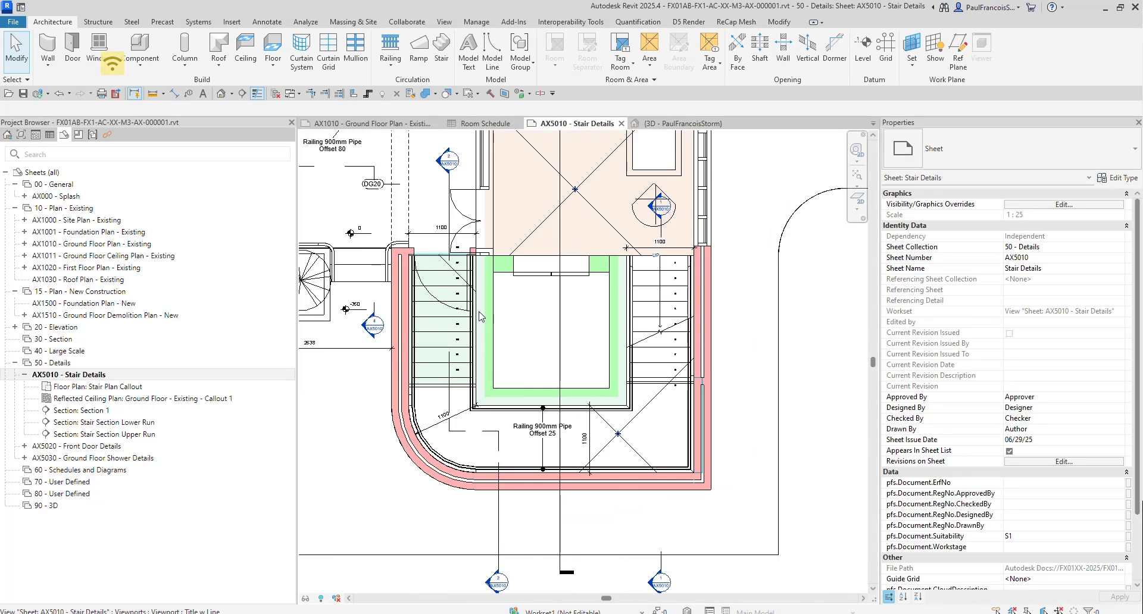
{"action": "scroll", "coordinate": [576, 415], "scroll_direction": "down", "scroll_amount": 2}
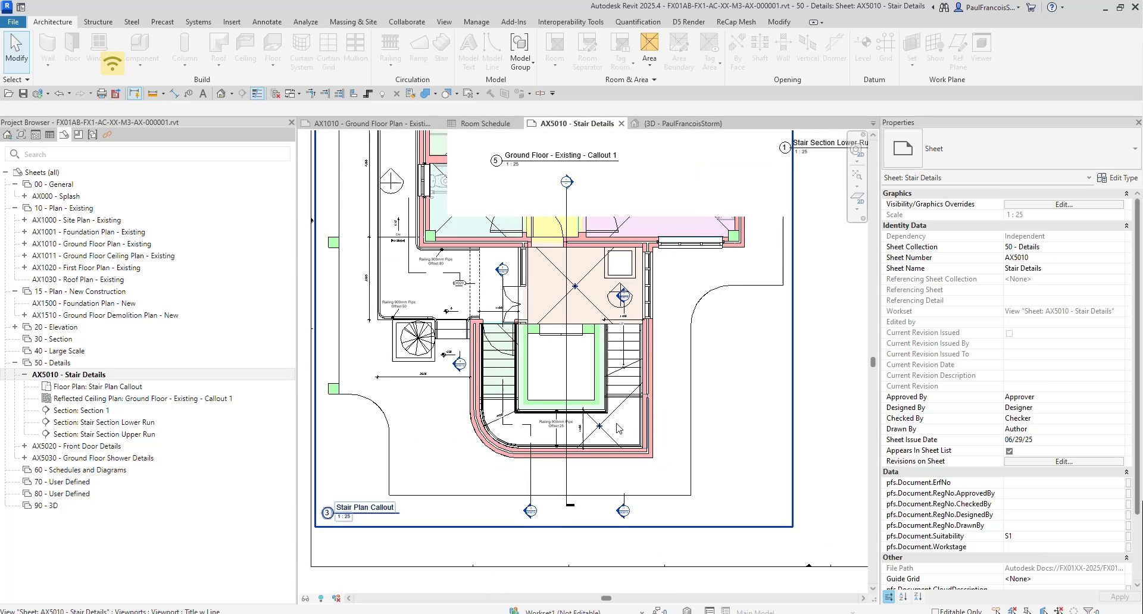
Step: In the Stair Plan Callout, filter a selection around the stair to ceilings only and make their surfaces transparent with a by-element graphics override
{"action": "double_click", "coordinate": [709, 401]}
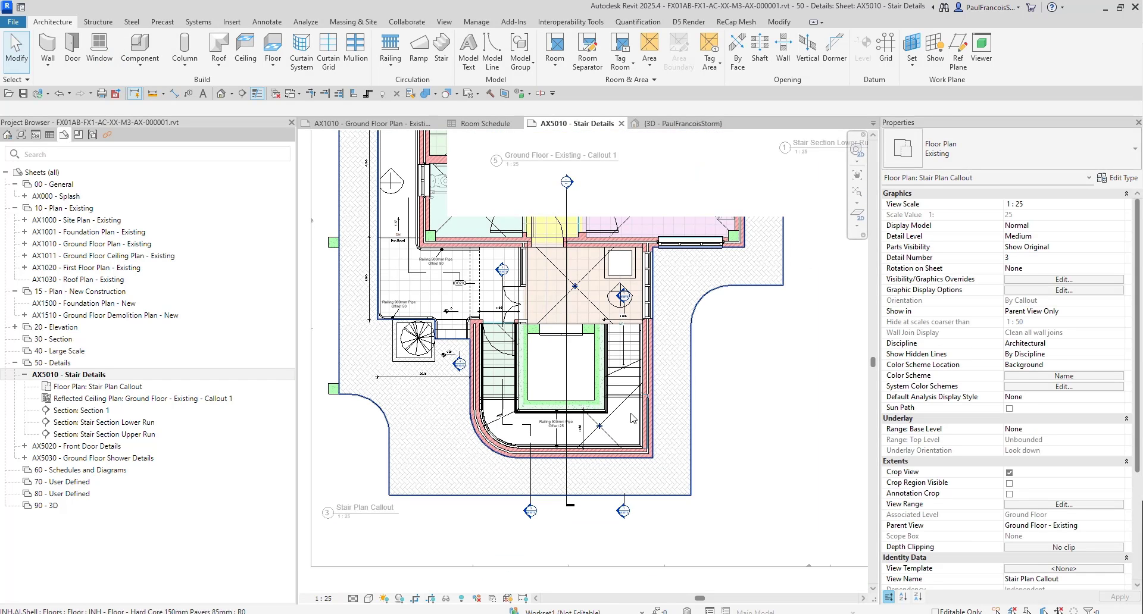
{"action": "scroll", "coordinate": [594, 426], "scroll_direction": "up", "scroll_amount": 1}
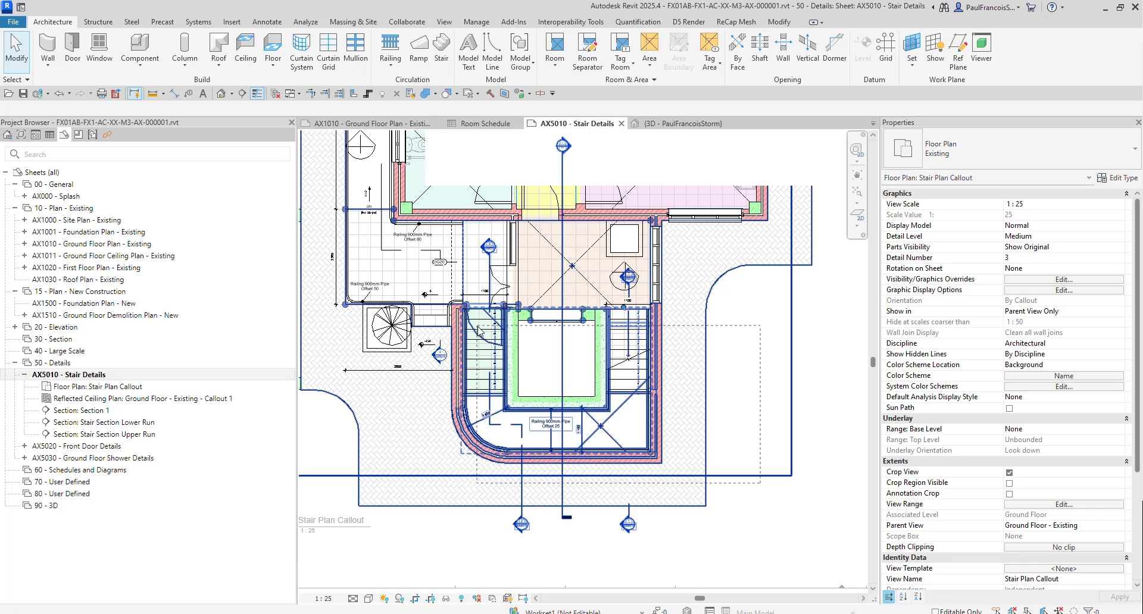
{"action": "left_click_drag", "start_coordinate": [760, 483], "coordinate": [438, 275]}
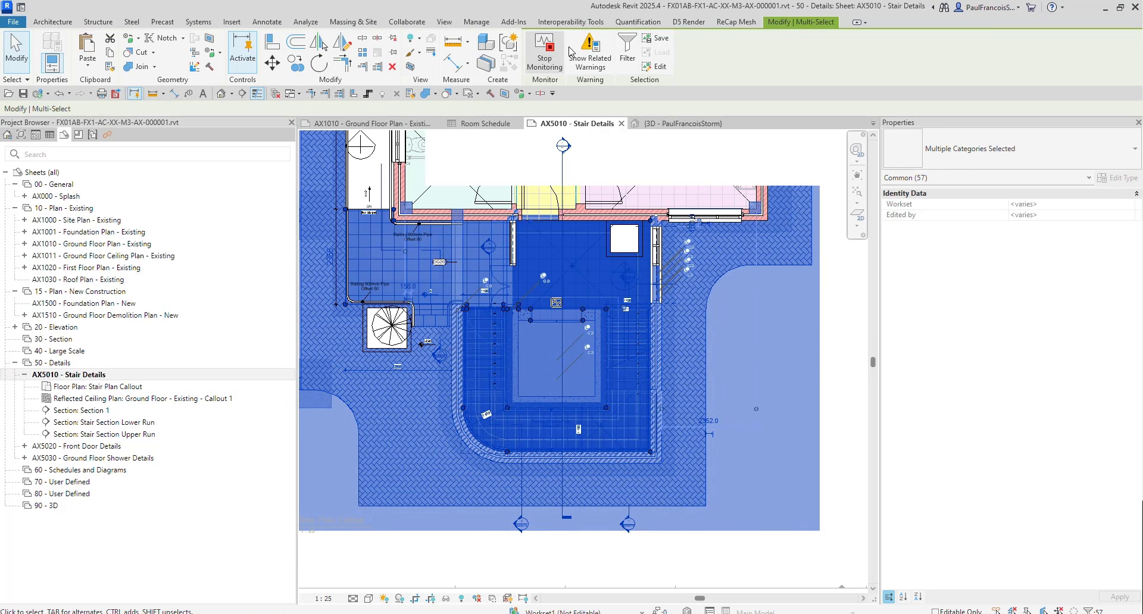
{"action": "left_click", "coordinate": [627, 51]}
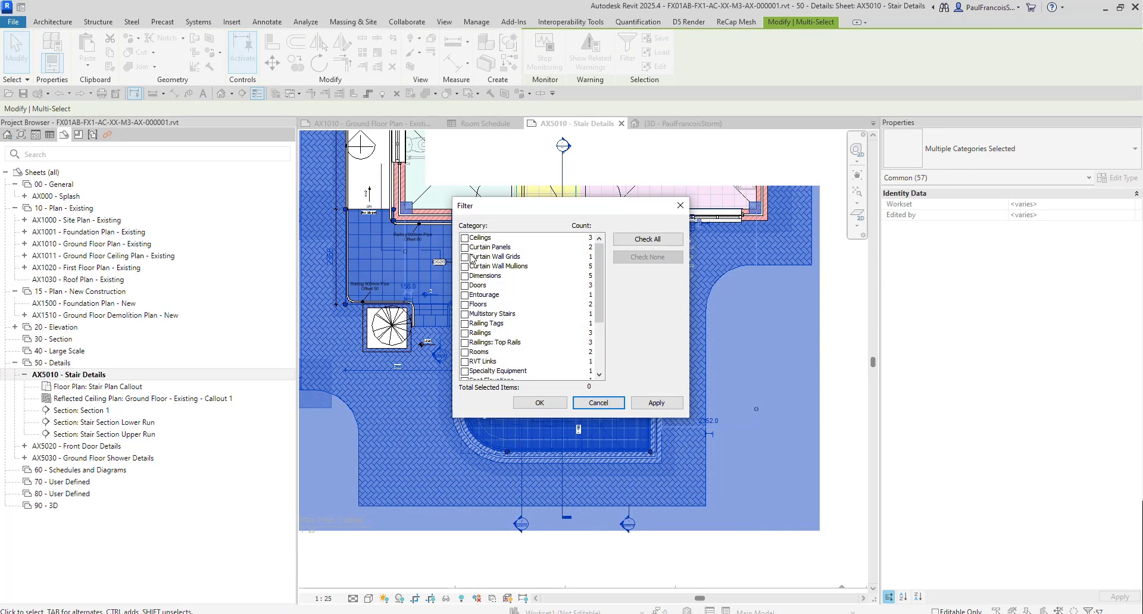
{"action": "left_click", "coordinate": [537, 408]}
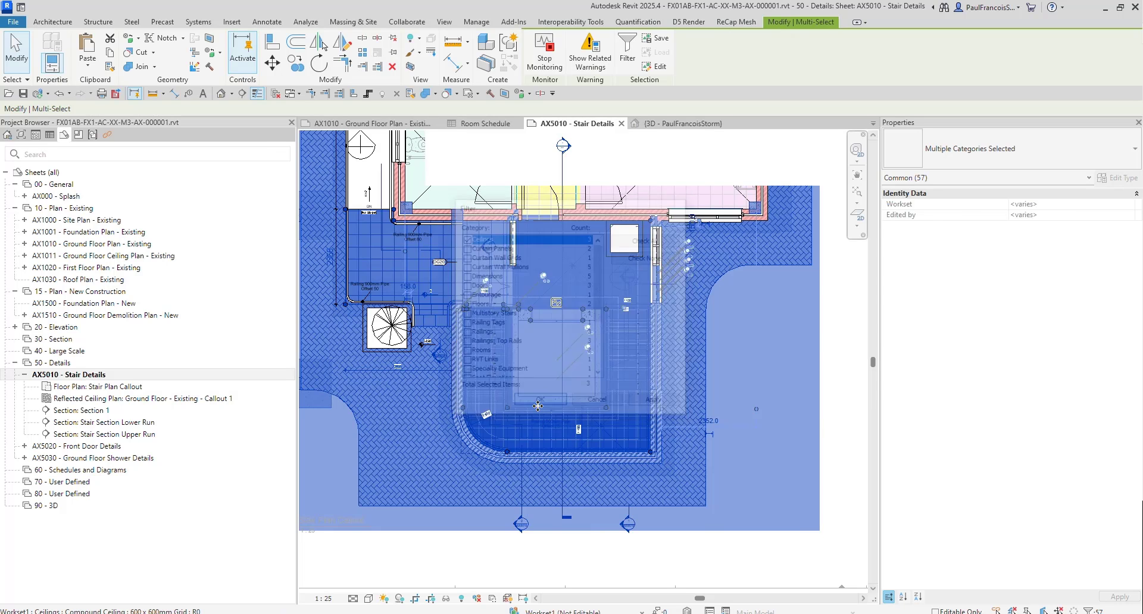
{"action": "right_click", "coordinate": [617, 414]}
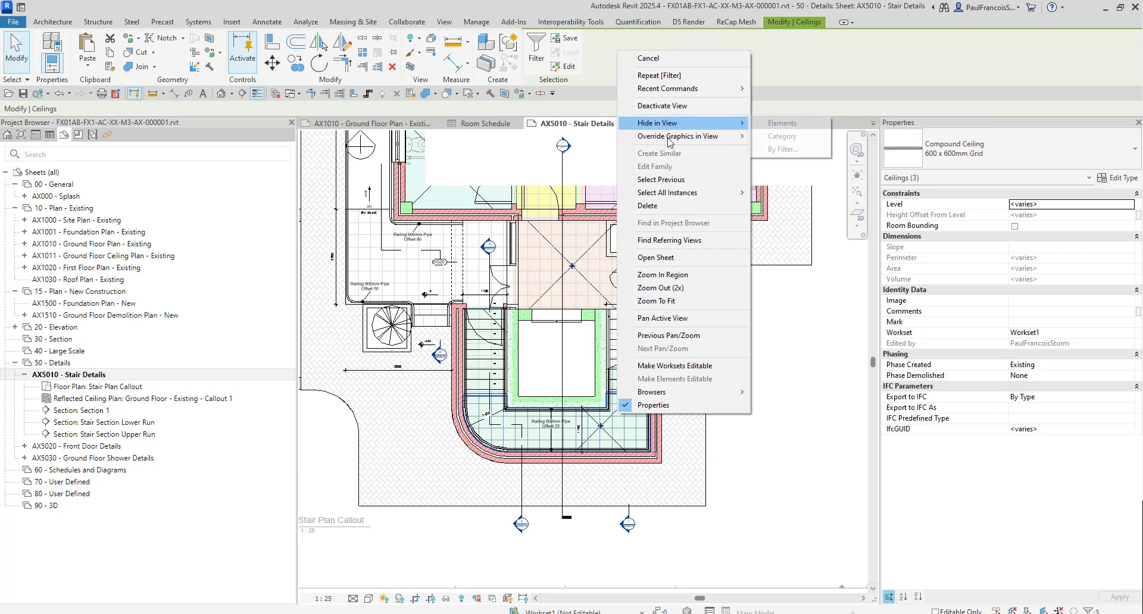
{"action": "mouse_move", "coordinate": [671, 137]}
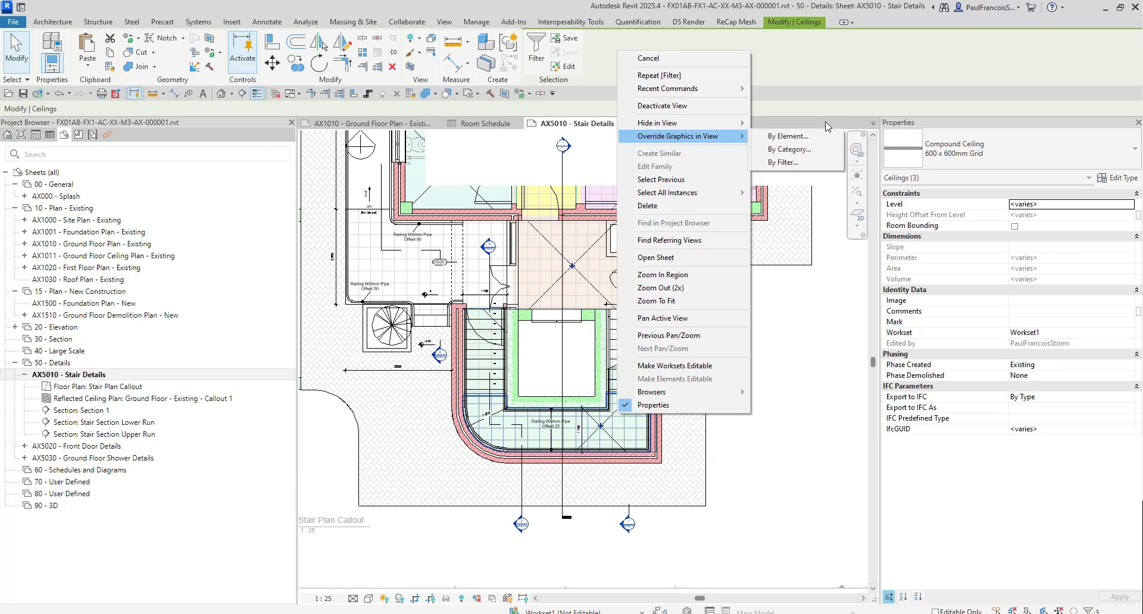
{"action": "left_click", "coordinate": [789, 137]}
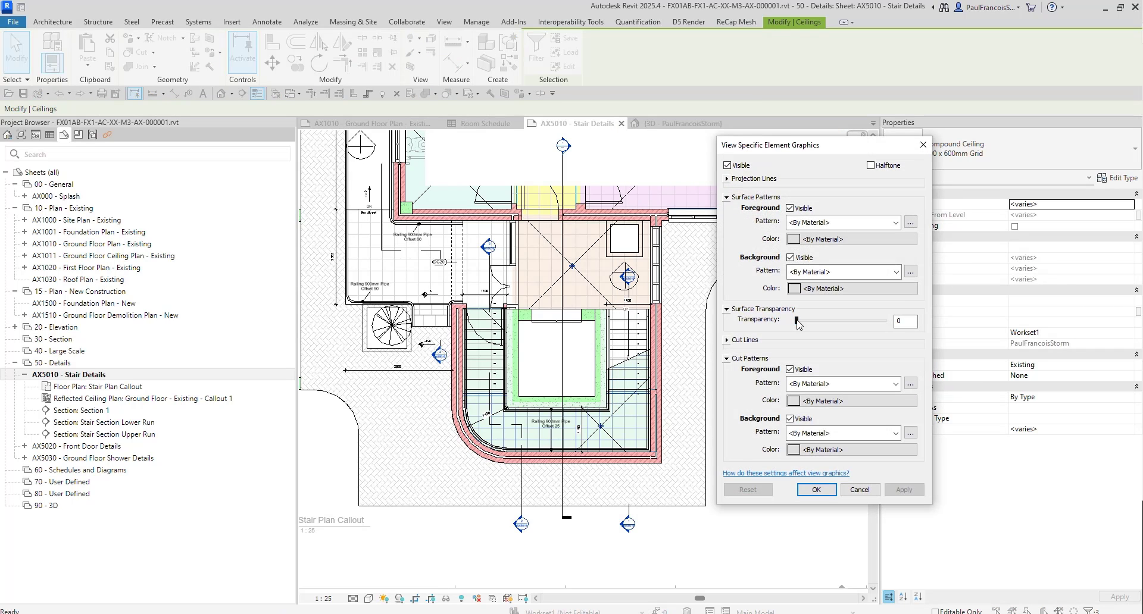
{"action": "left_click", "coordinate": [815, 490]}
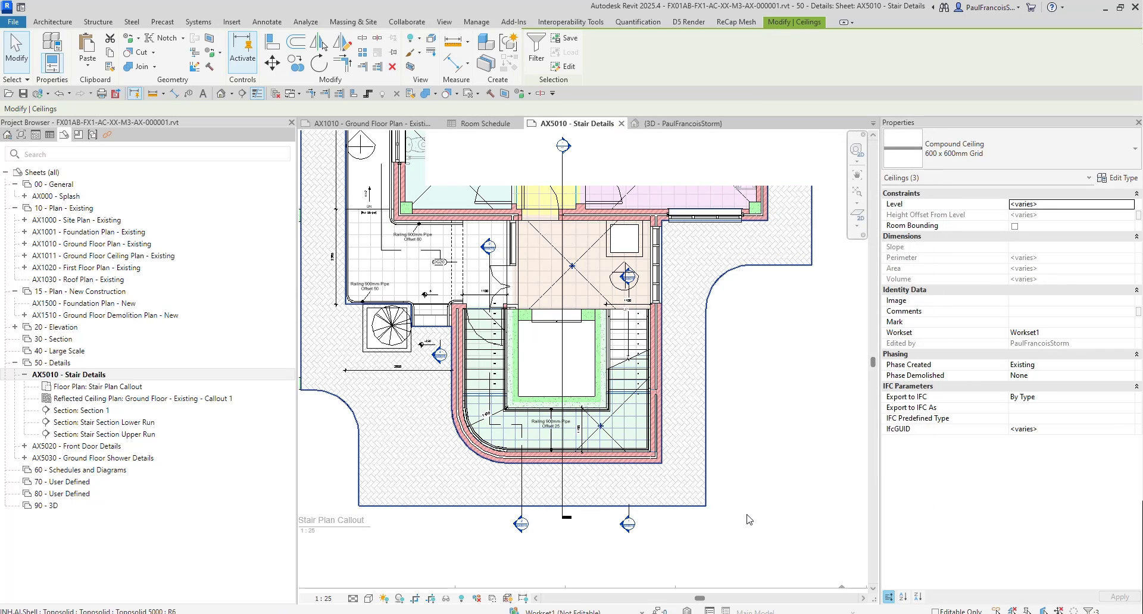
{"action": "left_click", "coordinate": [789, 486]}
Step: Inspect the room fill under both stair runs and the numbered risers of the upper flight in the Stair Plan Callout
{"action": "scroll", "coordinate": [515, 381], "scroll_direction": "up", "scroll_amount": 2}
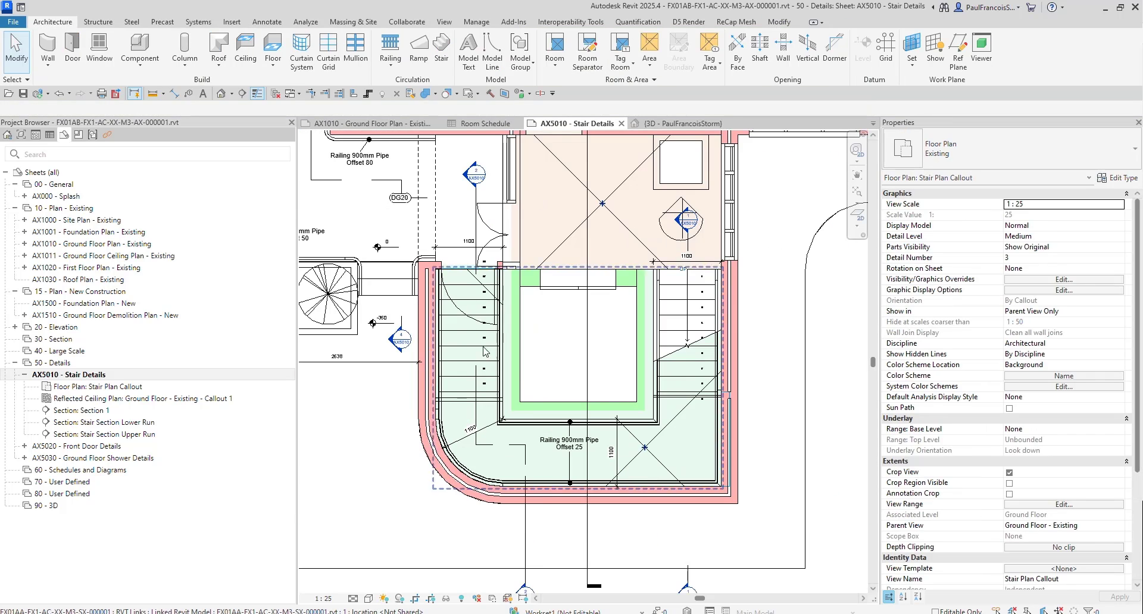
{"action": "scroll", "coordinate": [592, 294], "scroll_direction": "up", "scroll_amount": 4}
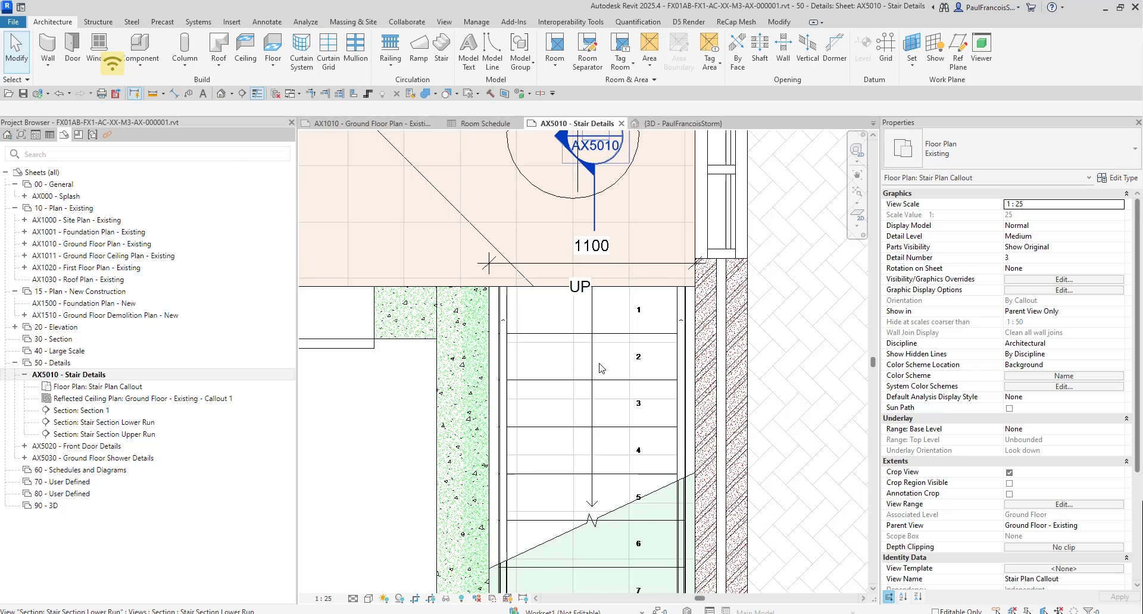
{"action": "scroll", "coordinate": [603, 374], "scroll_direction": "down", "scroll_amount": 3}
{"action": "scroll", "coordinate": [576, 396], "scroll_direction": "up", "scroll_amount": 2}
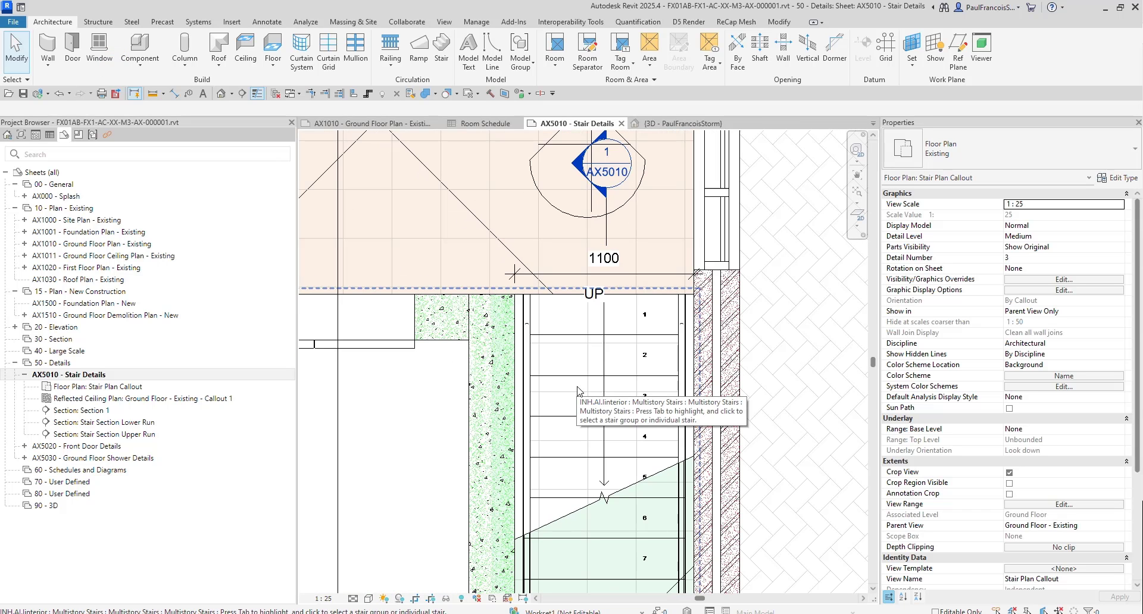
{"action": "scroll", "coordinate": [577, 391], "scroll_direction": "down", "scroll_amount": 2}
{"action": "scroll", "coordinate": [603, 419], "scroll_direction": "down", "scroll_amount": 2}
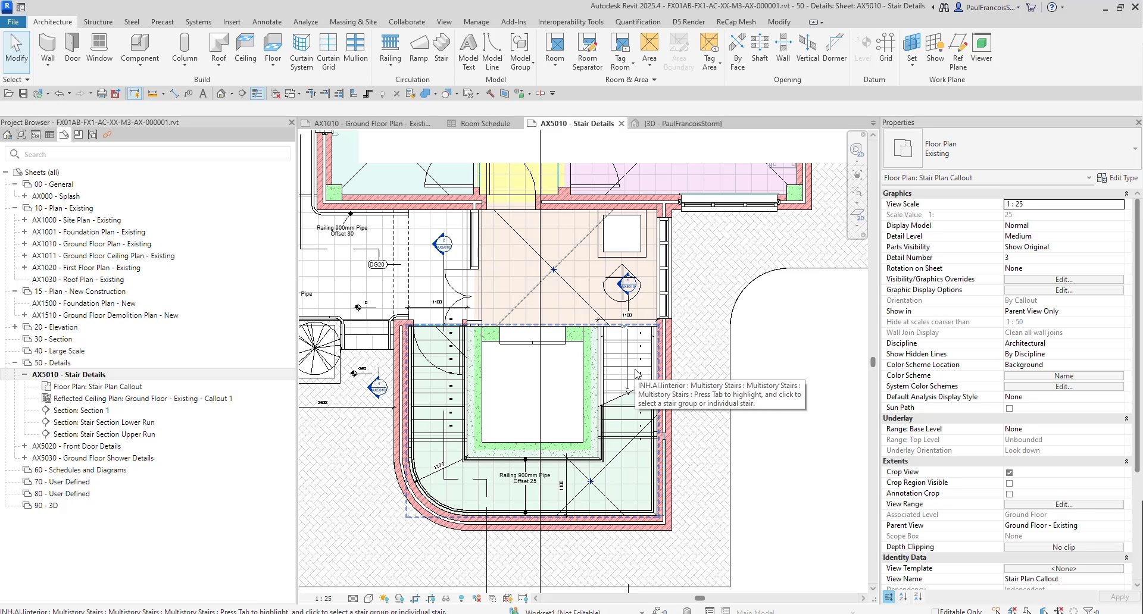
{"action": "scroll", "coordinate": [637, 369], "scroll_direction": "down", "scroll_amount": 2}
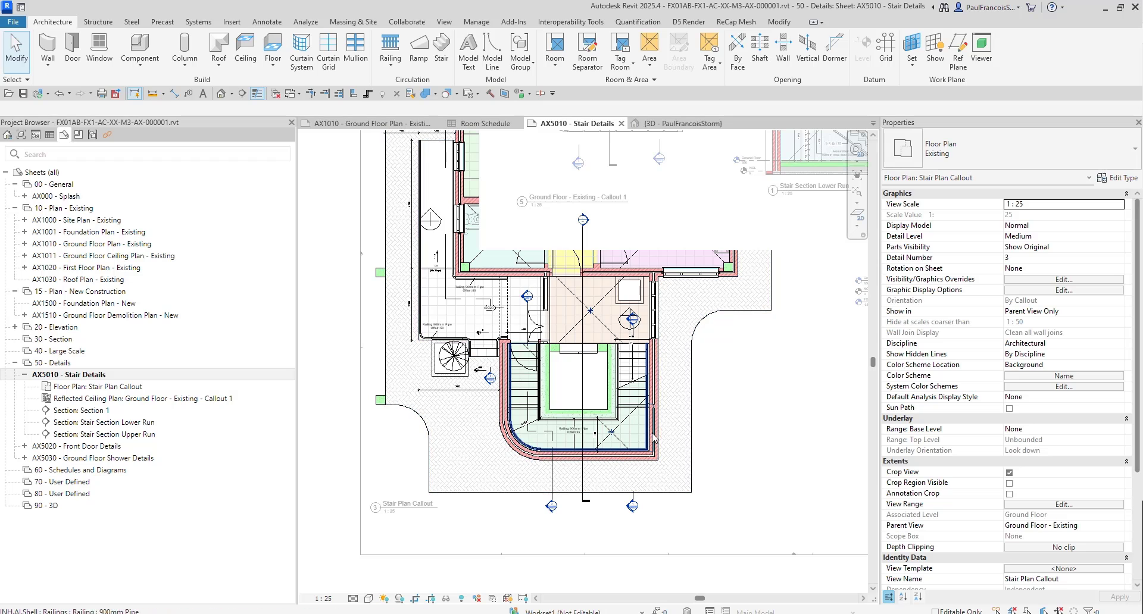
{"action": "scroll", "coordinate": [613, 411], "scroll_direction": "down", "scroll_amount": 4}
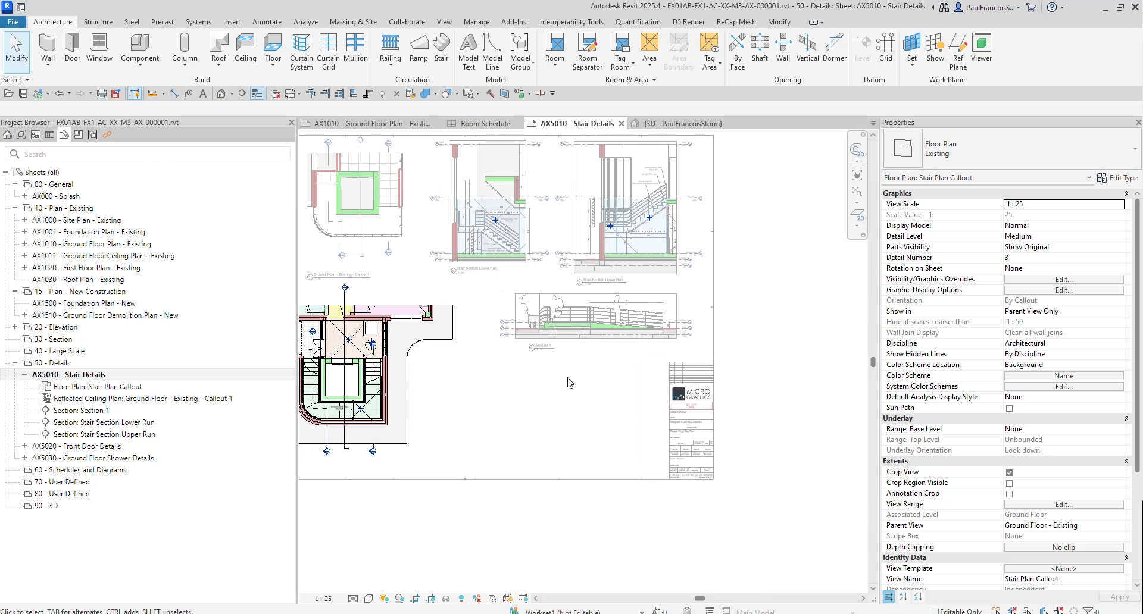
Step: In the Stair Section Upper Run, select the sloped and flat ceilings beneath the stair and turn on Room Bounding
{"action": "middle_click_drag", "start_coordinate": [544, 398], "coordinate": [547, 433]}
{"action": "middle_click_drag", "start_coordinate": [481, 406], "coordinate": [524, 415]}
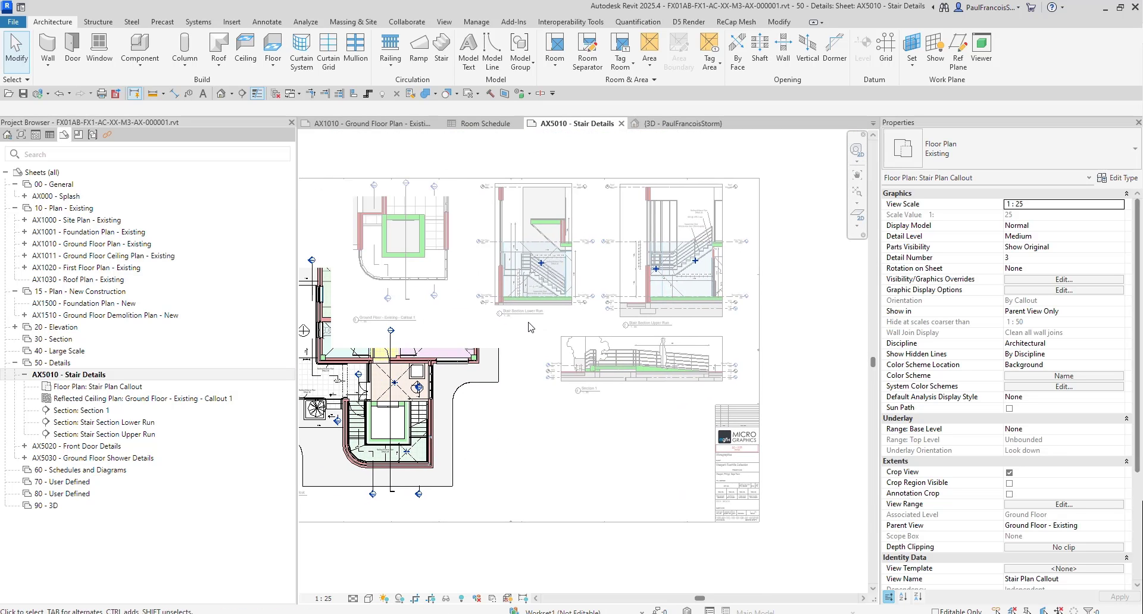
{"action": "scroll", "coordinate": [595, 290], "scroll_direction": "up", "scroll_amount": 8}
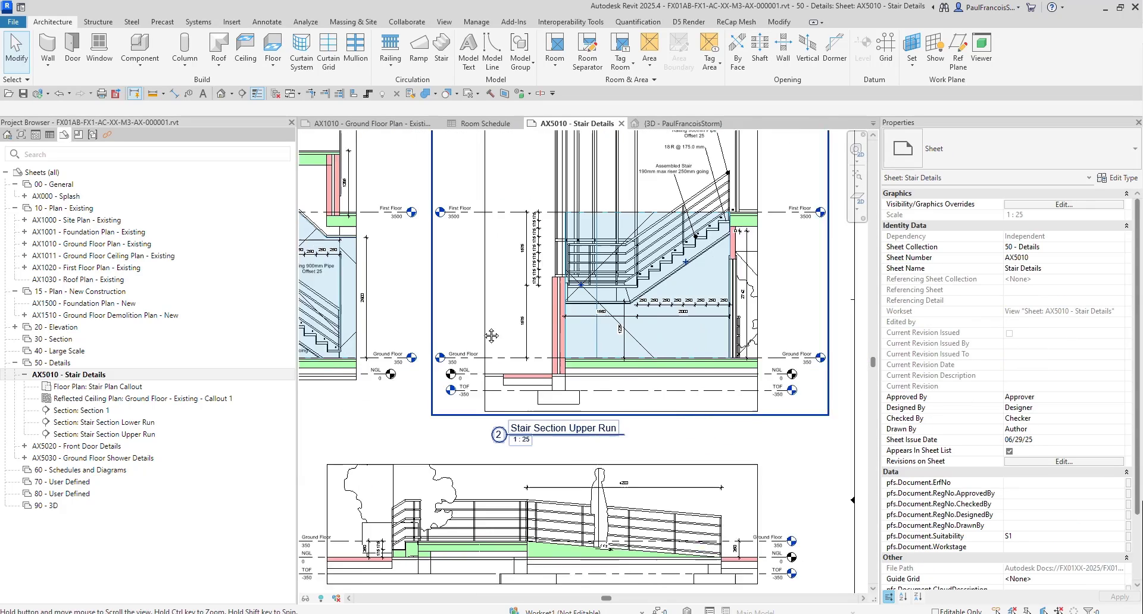
{"action": "double_click", "coordinate": [708, 311]}
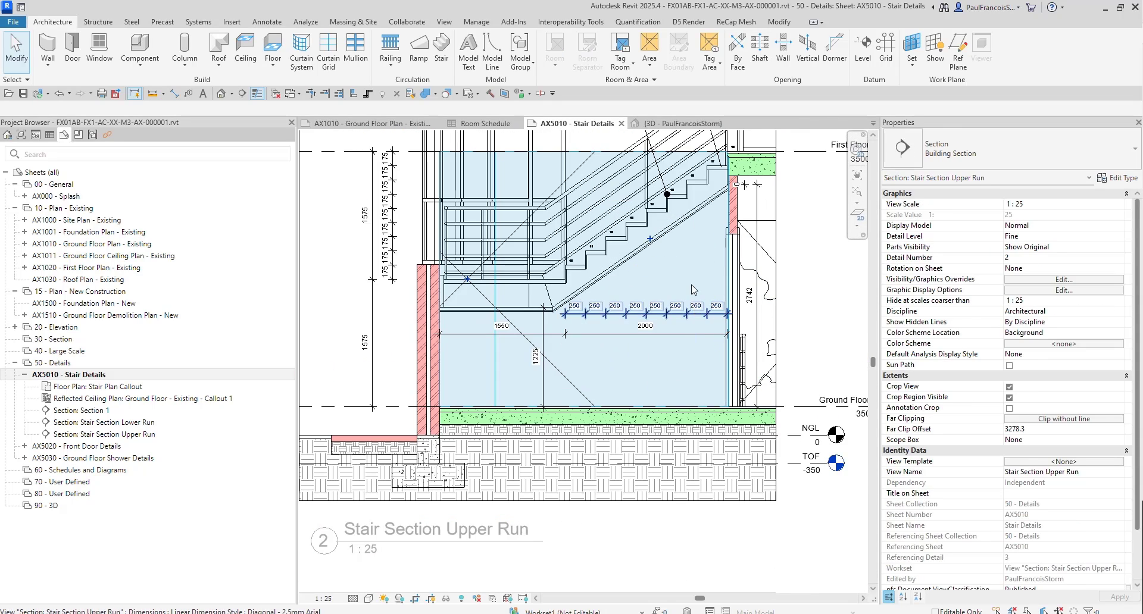
{"action": "scroll", "coordinate": [605, 273], "scroll_direction": "up", "scroll_amount": 2}
{"action": "scroll", "coordinate": [512, 340], "scroll_direction": "up", "scroll_amount": 2}
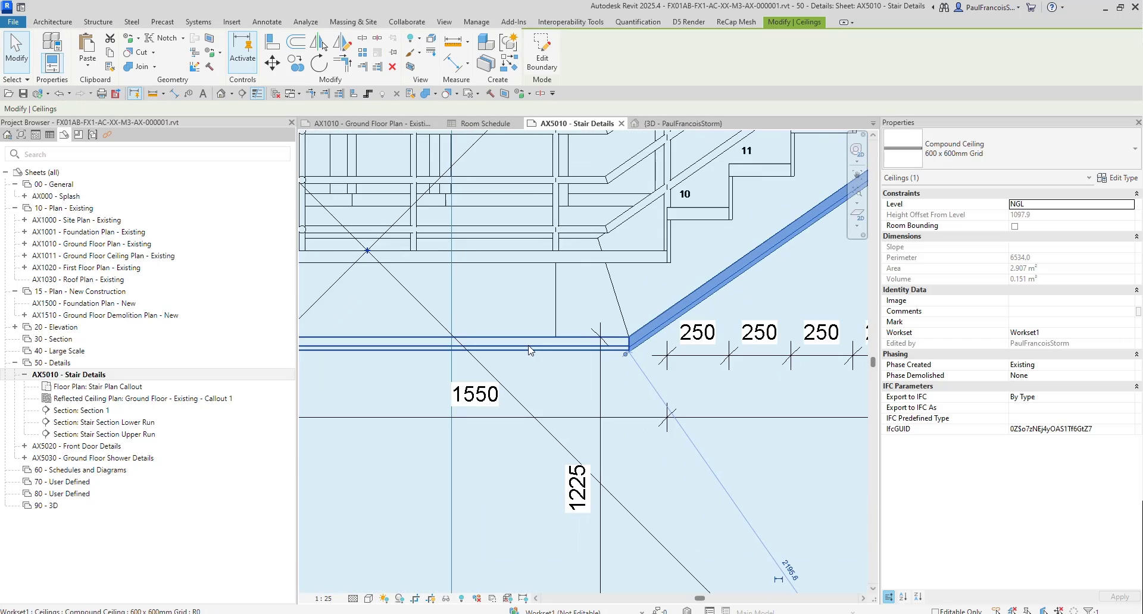
{"action": "left_click", "coordinate": [529, 344], "text": "ctrl"}
{"action": "scroll", "coordinate": [531, 342], "scroll_direction": "down", "scroll_amount": 3}
{"action": "scroll", "coordinate": [571, 339], "scroll_direction": "down", "scroll_amount": 3}
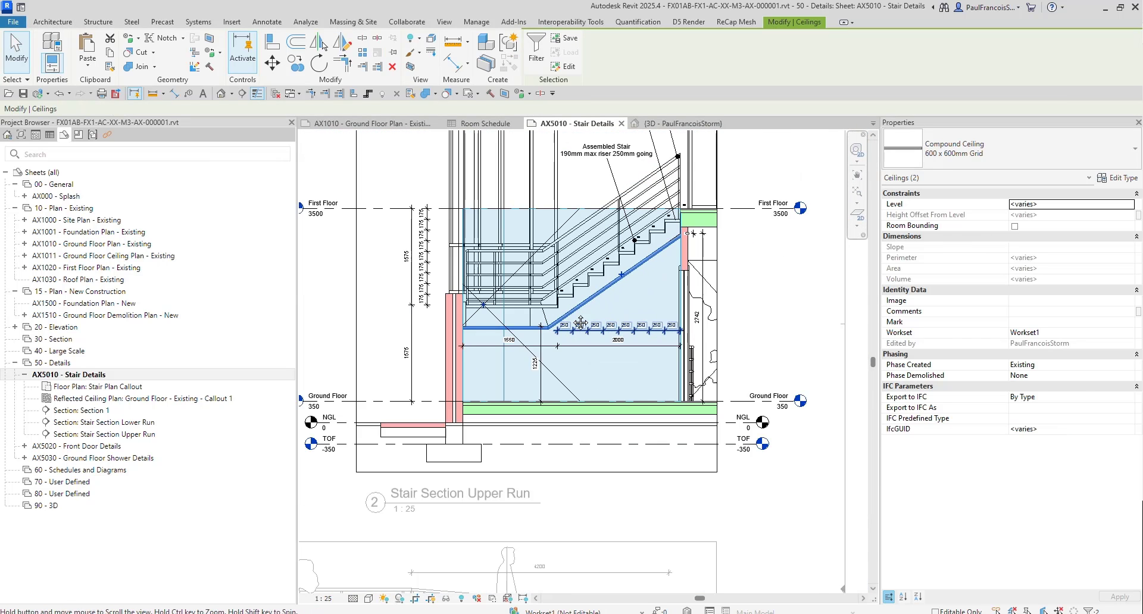
{"action": "left_click", "coordinate": [1013, 227]}
{"action": "scroll", "coordinate": [781, 345], "scroll_direction": "down", "scroll_amount": 3}
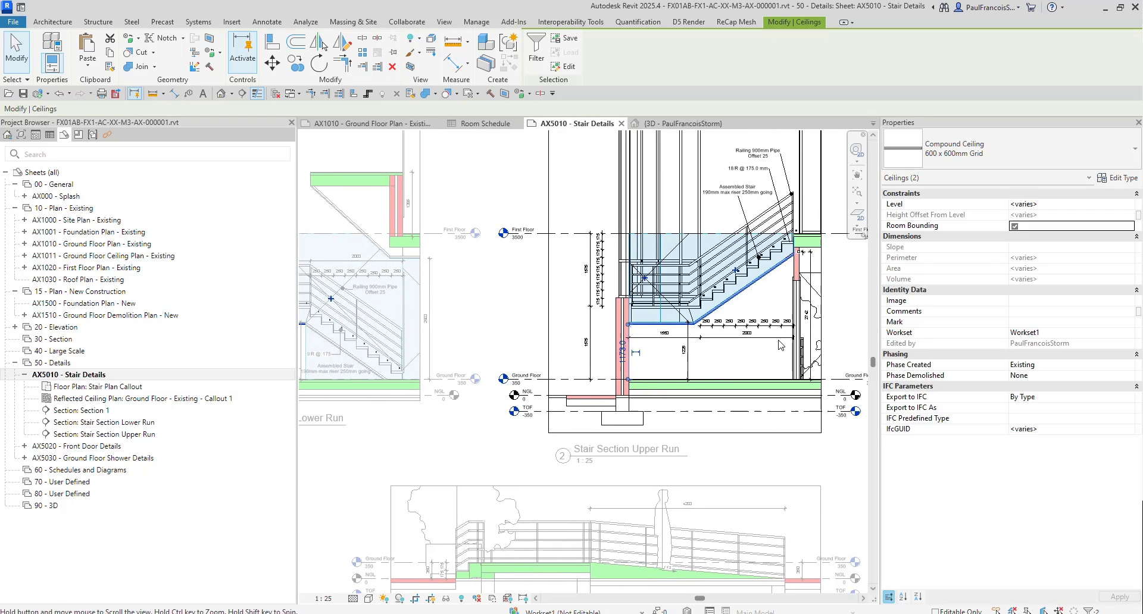
Step: Turn on Room Bounding for the sloped ceiling beneath the stair in the Stair Section Lower Run
{"action": "scroll", "coordinate": [774, 340], "scroll_direction": "down", "scroll_amount": 3}
{"action": "scroll", "coordinate": [473, 322], "scroll_direction": "up", "scroll_amount": 5}
{"action": "scroll", "coordinate": [541, 393], "scroll_direction": "up", "scroll_amount": 2}
{"action": "double_click", "coordinate": [541, 427]}
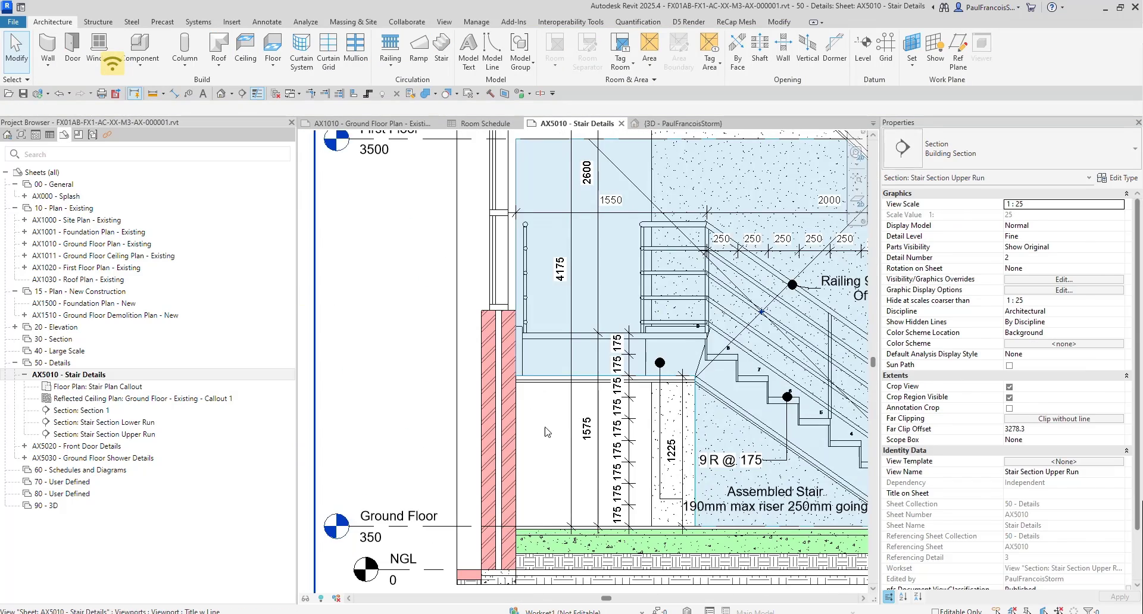
{"action": "scroll", "coordinate": [547, 432], "scroll_direction": "down", "scroll_amount": 3}
{"action": "scroll", "coordinate": [590, 345], "scroll_direction": "up", "scroll_amount": 5}
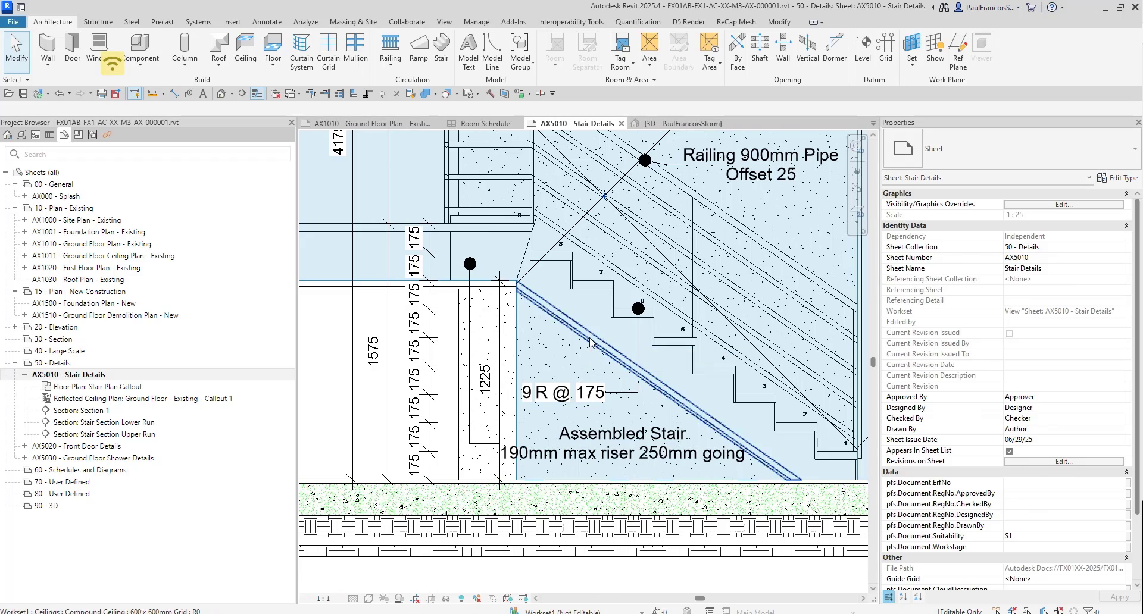
{"action": "double_click", "coordinate": [590, 338]}
{"action": "left_click", "coordinate": [589, 337]}
{"action": "left_click", "coordinate": [590, 342]}
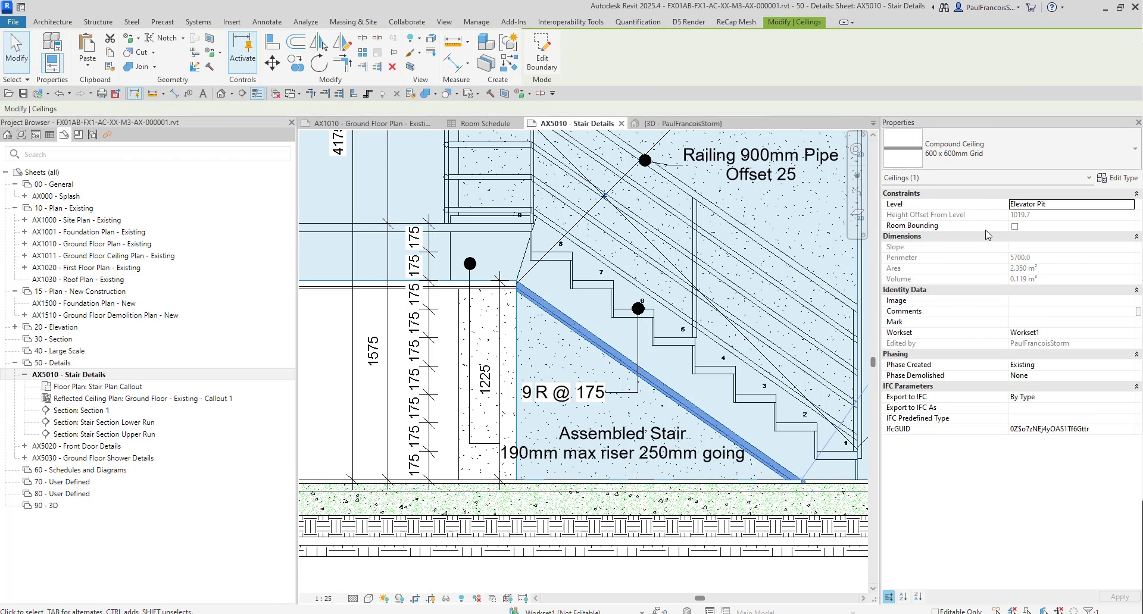
{"action": "left_click", "coordinate": [1016, 227]}
{"action": "scroll", "coordinate": [627, 375], "scroll_direction": "down", "scroll_amount": 3}
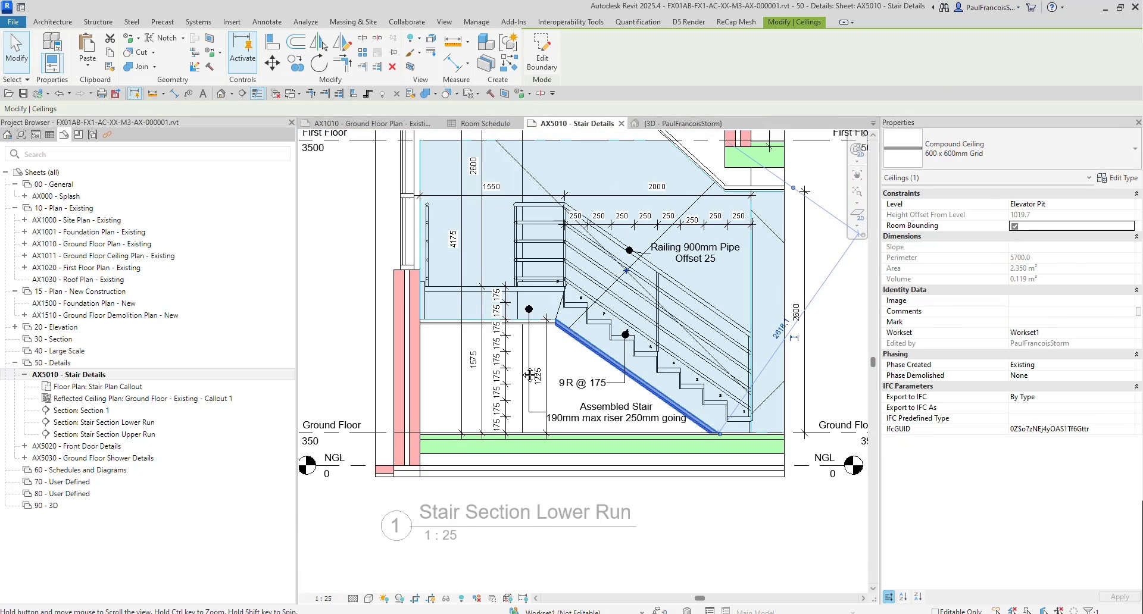
{"action": "left_click", "coordinate": [569, 370]}
Step: Activate the Stair Section Upper Run and select the Ground Floor level to check its Computation Height
{"action": "middle_click_drag", "start_coordinate": [627, 376], "coordinate": [412, 359]}
{"action": "scroll", "coordinate": [569, 373], "scroll_direction": "down", "scroll_amount": 3}
{"action": "middle_click_drag", "start_coordinate": [635, 345], "coordinate": [455, 352]}
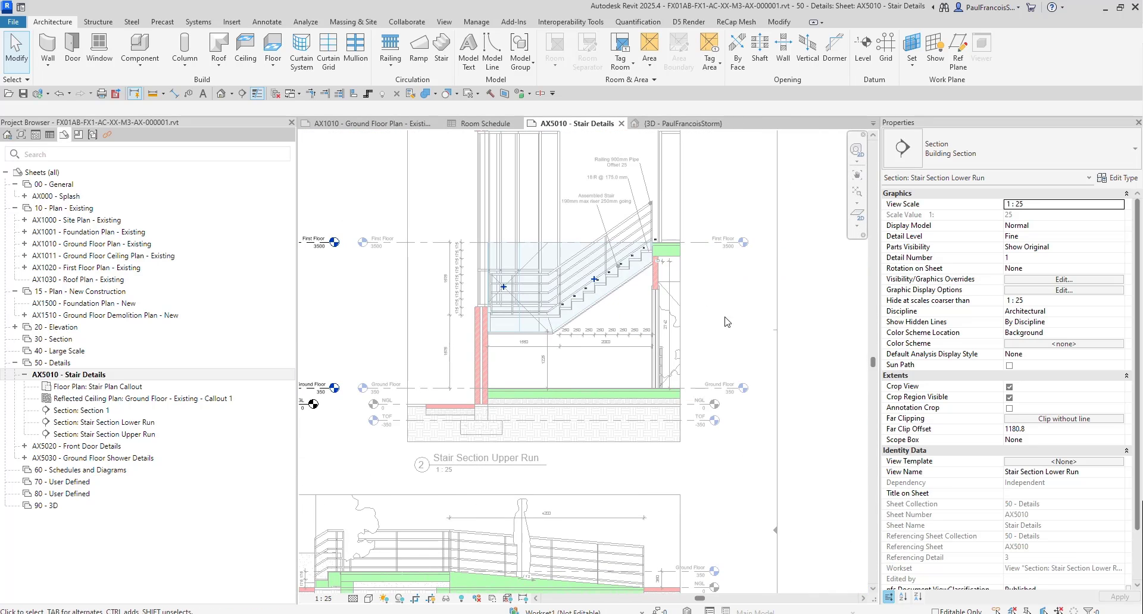
{"action": "double_click", "coordinate": [719, 317]}
{"action": "scroll", "coordinate": [698, 365], "scroll_direction": "up", "scroll_amount": 2}
{"action": "middle_click_drag", "start_coordinate": [698, 364], "coordinate": [702, 350]}
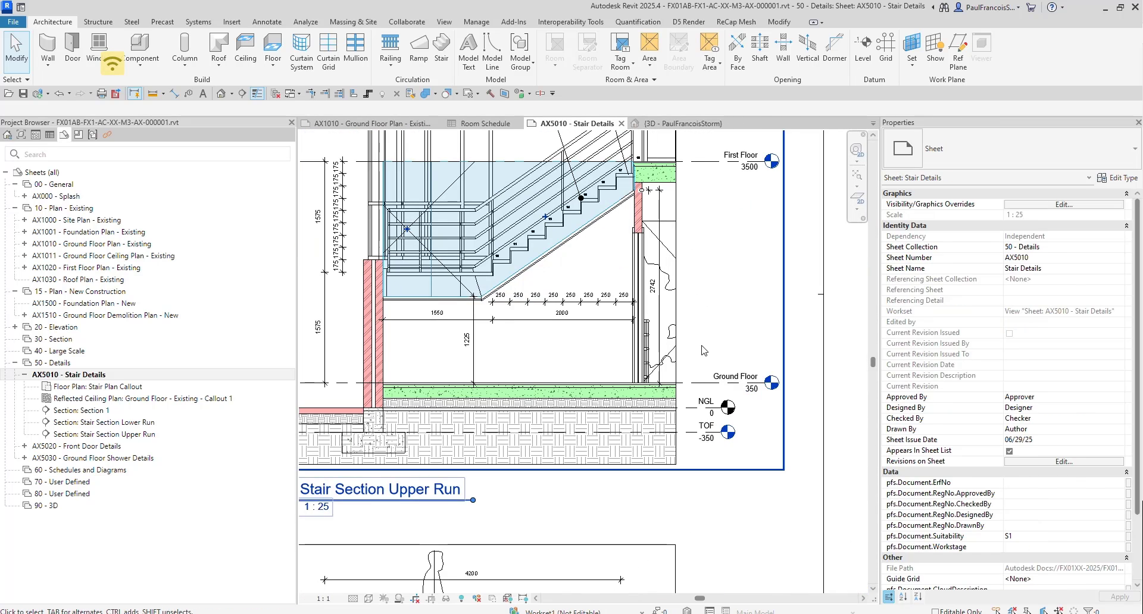
{"action": "double_click", "coordinate": [700, 353]}
{"action": "left_click", "coordinate": [696, 384]}
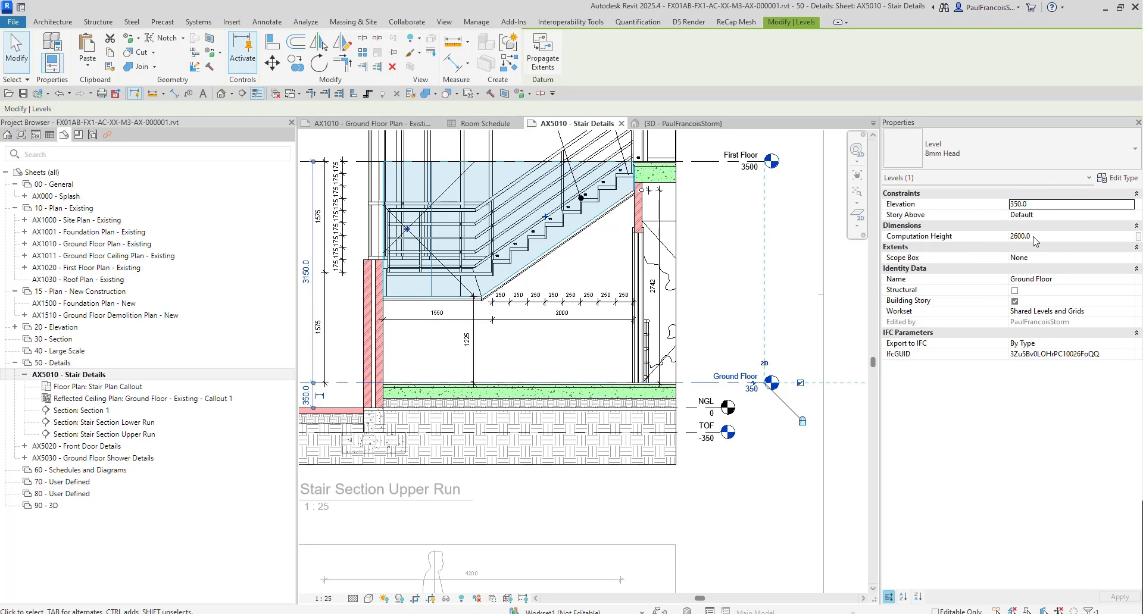
{"action": "scroll", "coordinate": [649, 305], "scroll_direction": "down", "scroll_amount": 2}
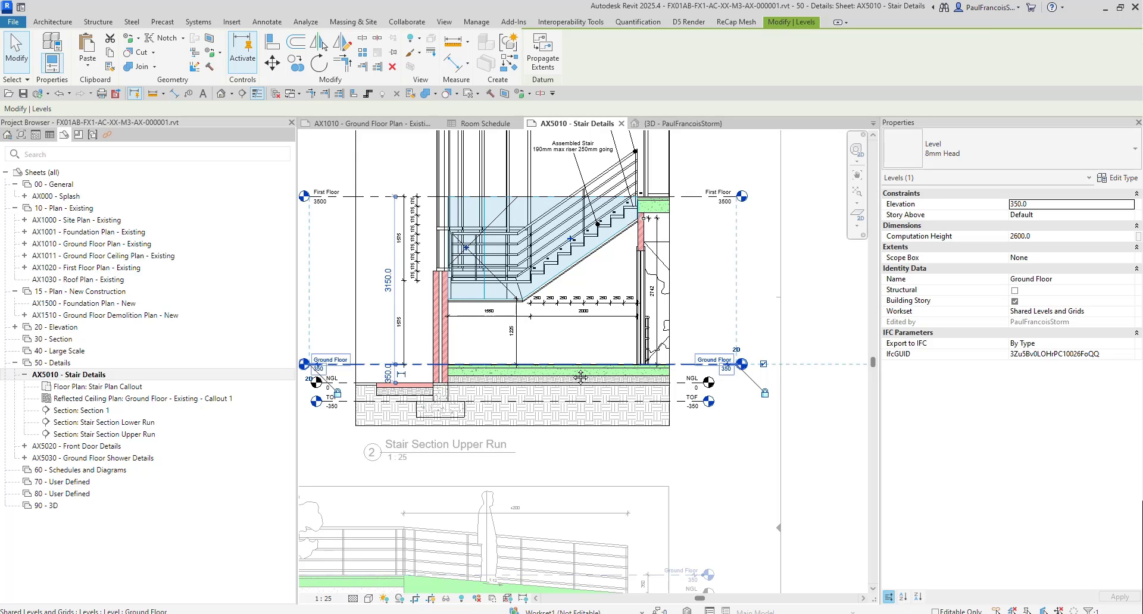
{"action": "scroll", "coordinate": [720, 364], "scroll_direction": "up", "scroll_amount": 5}
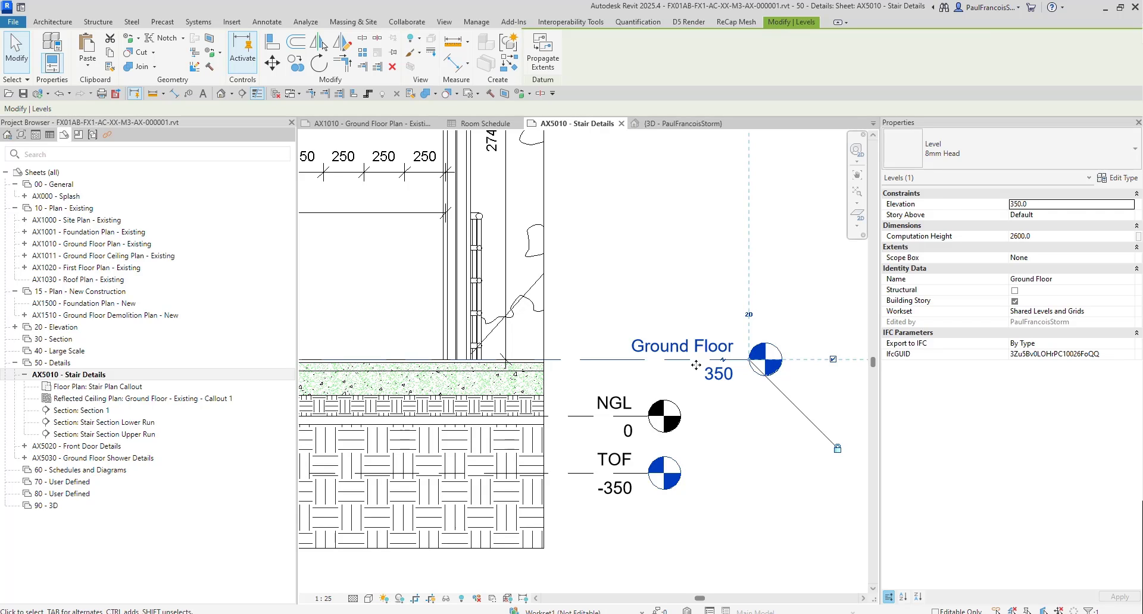
Step: Check the Ground Floor level's Computation Height against the room extents in both stair sections, and deactivate the Stair Section Upper Run
{"action": "left_click", "coordinate": [1023, 237]}
{"action": "scroll", "coordinate": [600, 361], "scroll_direction": "down", "scroll_amount": 4}
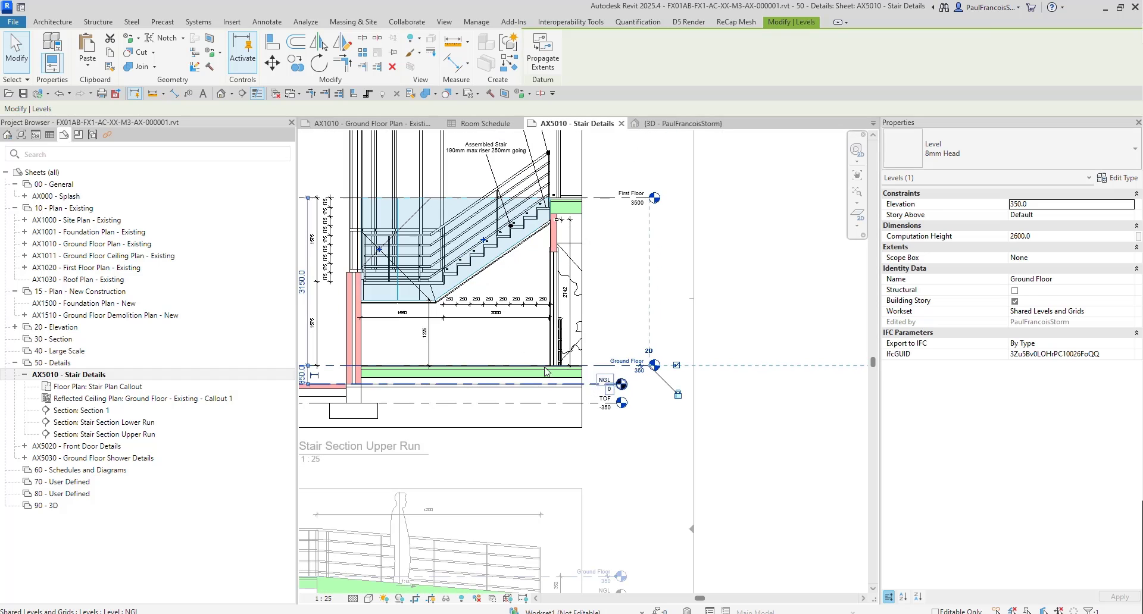
{"action": "middle_click_drag", "start_coordinate": [528, 298], "coordinate": [720, 317]}
{"action": "scroll", "coordinate": [529, 305], "scroll_direction": "up", "scroll_amount": 1}
{"action": "left_click", "coordinate": [528, 305]}
{"action": "scroll", "coordinate": [582, 237], "scroll_direction": "up", "scroll_amount": 2}
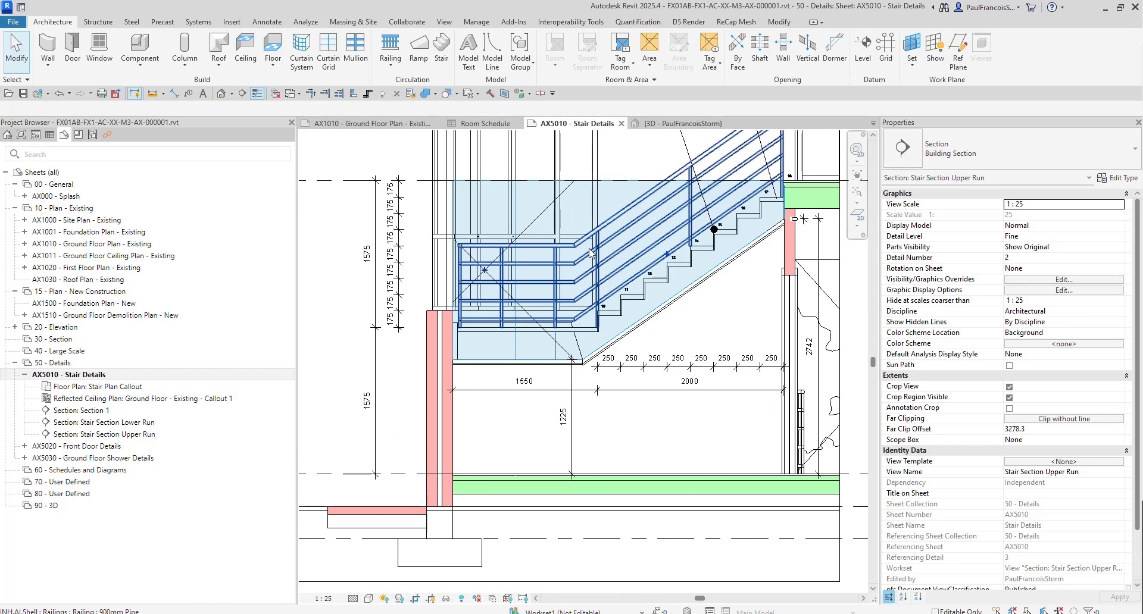
{"action": "scroll", "coordinate": [597, 315], "scroll_direction": "down", "scroll_amount": 2}
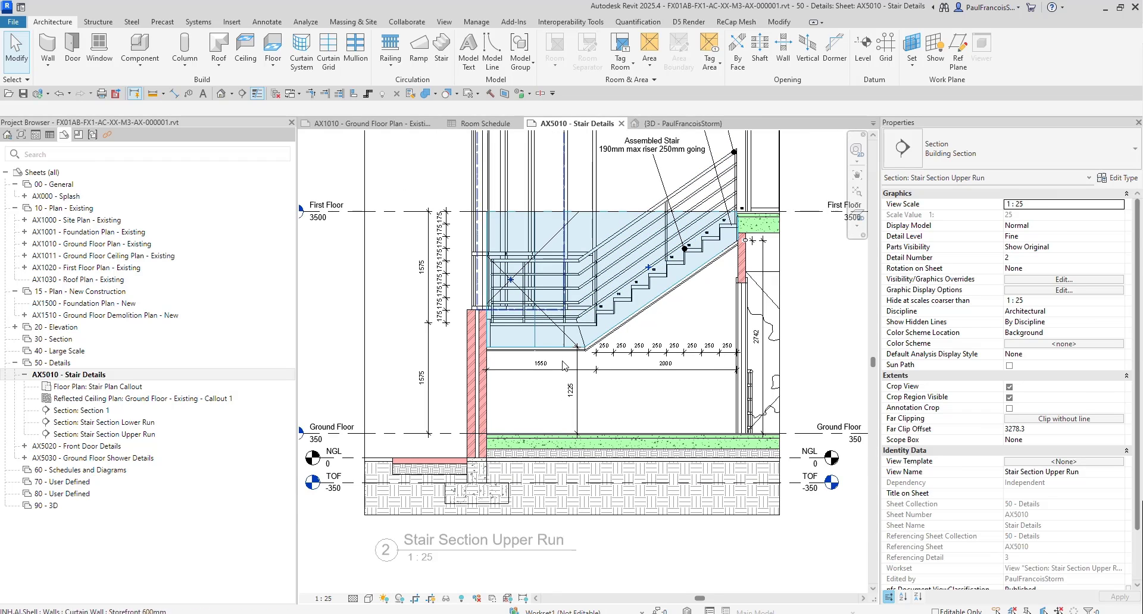
{"action": "scroll", "coordinate": [713, 340], "scroll_direction": "down", "scroll_amount": 1}
{"action": "middle_click_drag", "start_coordinate": [486, 334], "coordinate": [730, 341]}
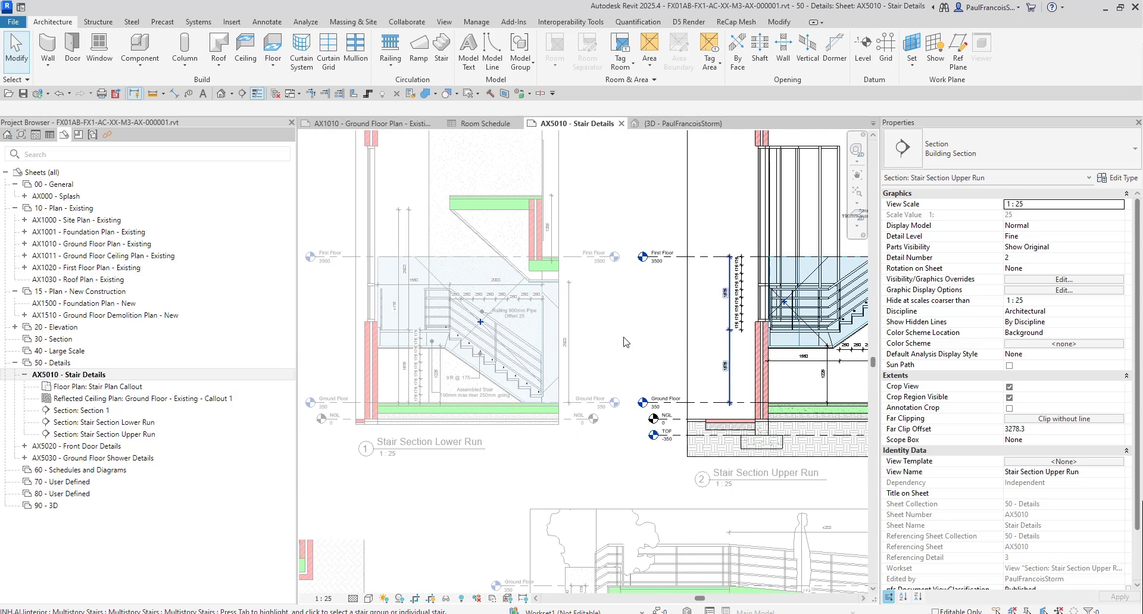
{"action": "scroll", "coordinate": [616, 341], "scroll_direction": "down", "scroll_amount": 2}
{"action": "middle_click_drag", "start_coordinate": [622, 347], "coordinate": [674, 323]}
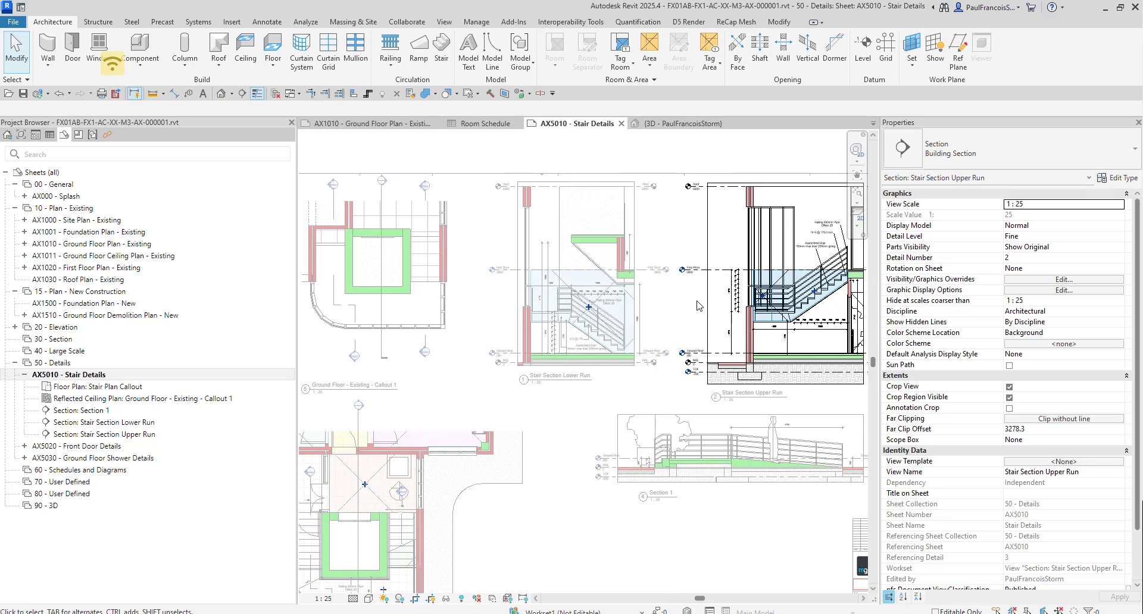
{"action": "scroll", "coordinate": [699, 306], "scroll_direction": "down", "scroll_amount": 4}
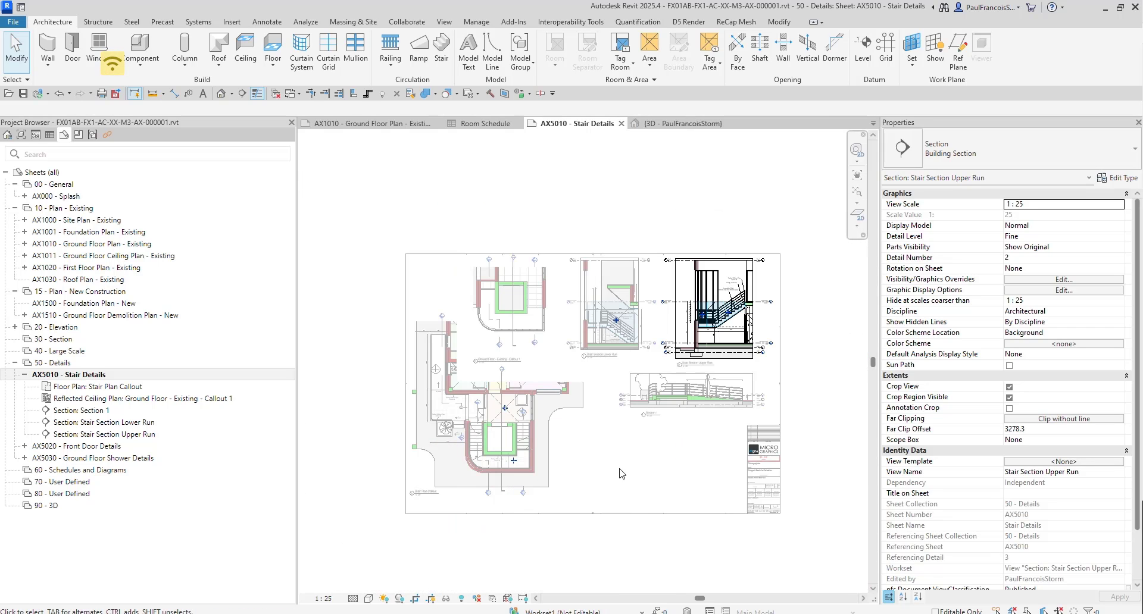
{"action": "double_click", "coordinate": [613, 470]}
Step: Examine the room fill beneath the stair flights and around the landing in the Stair Plan Callout
{"action": "scroll", "coordinate": [500, 476], "scroll_direction": "up", "scroll_amount": 12}
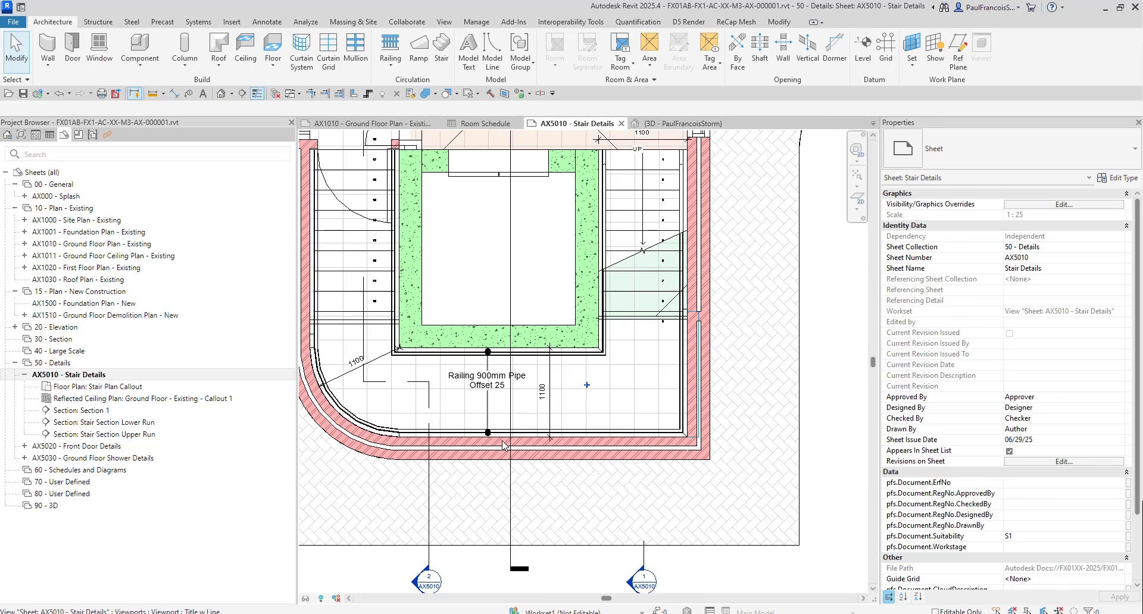
{"action": "scroll", "coordinate": [619, 336], "scroll_direction": "up", "scroll_amount": 3}
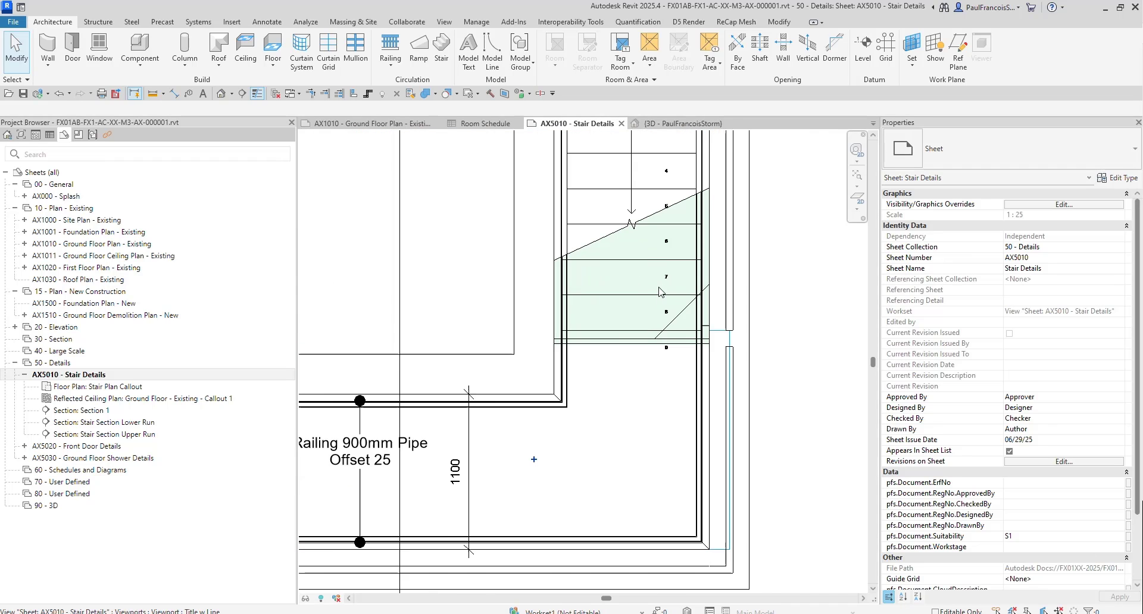
{"action": "scroll", "coordinate": [626, 369], "scroll_direction": "down", "scroll_amount": 4}
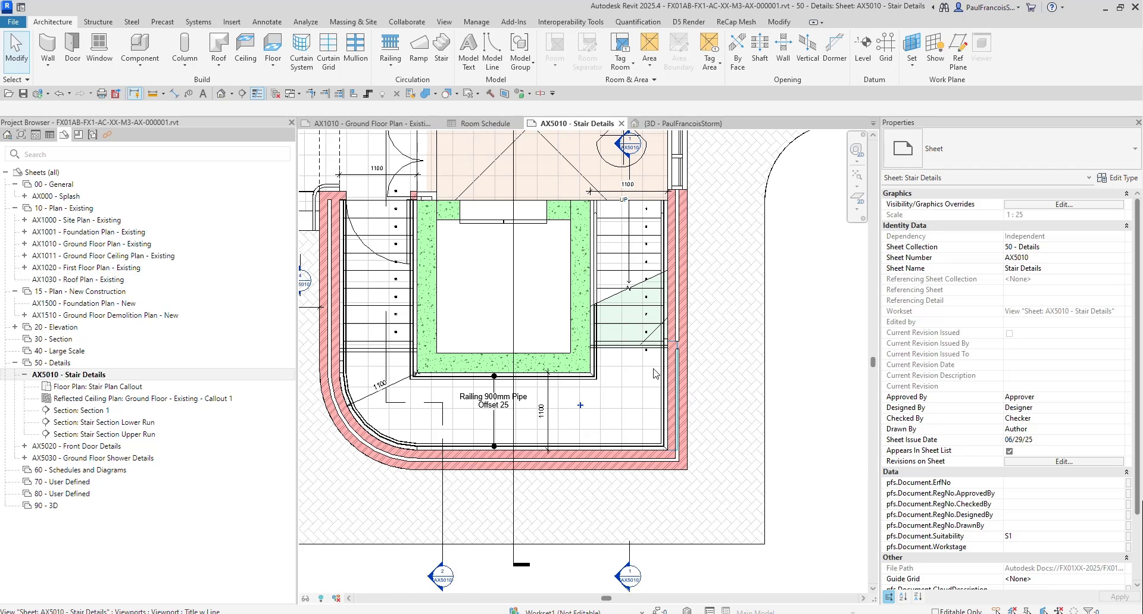
{"action": "key", "text": "ctrl"}
{"action": "scroll", "coordinate": [465, 331], "scroll_direction": "down", "scroll_amount": 3}
{"action": "middle_click_drag", "start_coordinate": [471, 340], "coordinate": [520, 359]}
{"action": "scroll", "coordinate": [461, 307], "scroll_direction": "up", "scroll_amount": 3}
{"action": "key", "text": "ctrl"}
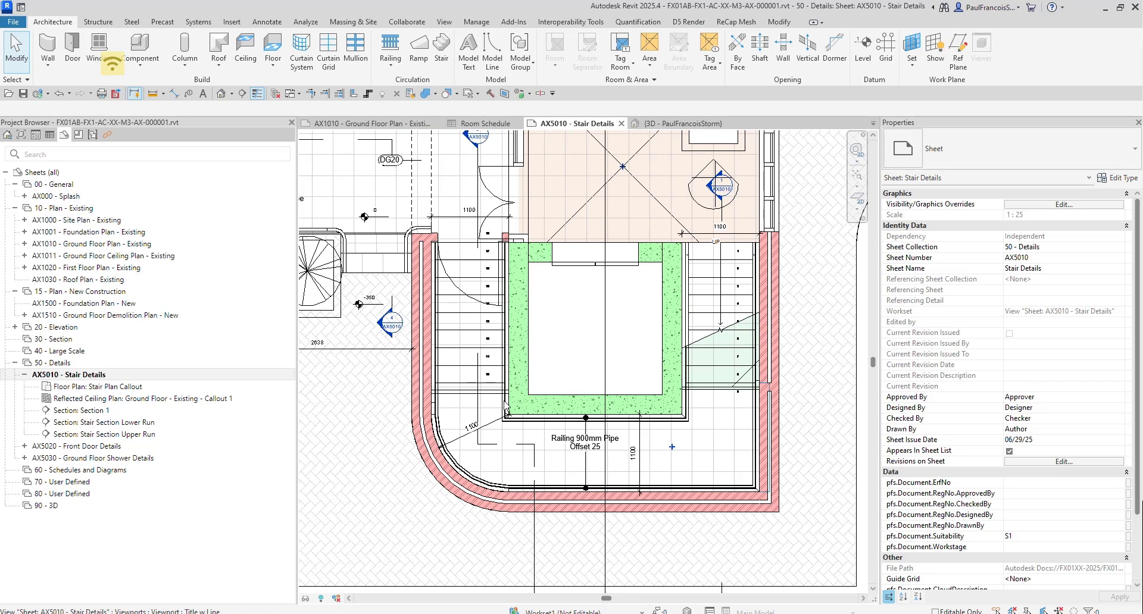
{"action": "scroll", "coordinate": [581, 400], "scroll_direction": "down", "scroll_amount": 2}
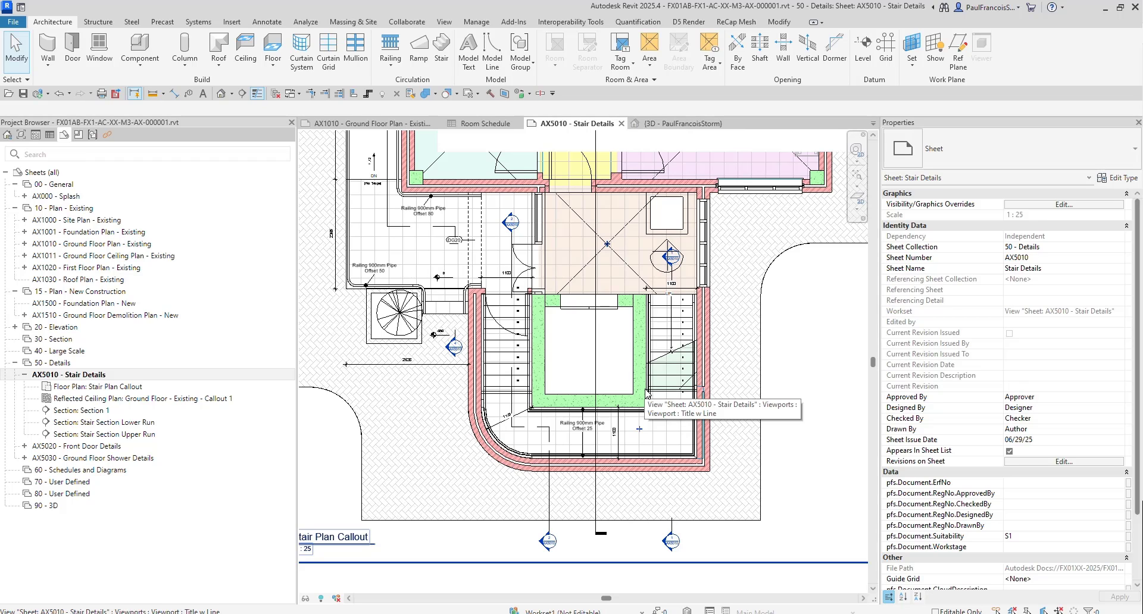
{"action": "scroll", "coordinate": [631, 381], "scroll_direction": "down", "scroll_amount": 3}
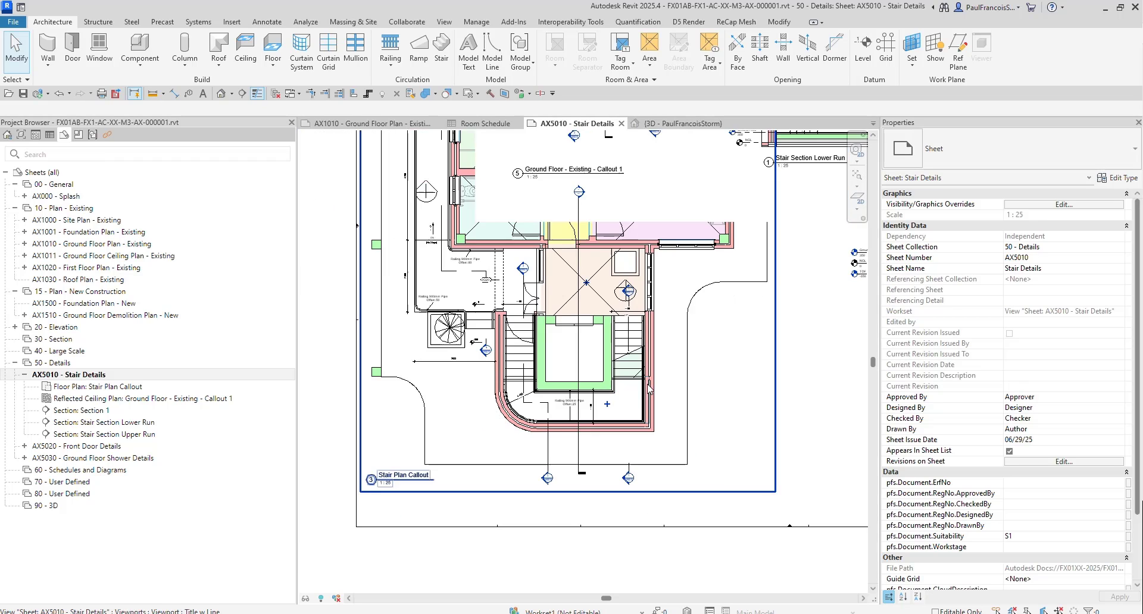
Step: In the Stair Section Upper Run, turn off Room Bounding for the flat and sloped ceilings beneath the stair
{"action": "scroll", "coordinate": [615, 366], "scroll_direction": "down", "scroll_amount": 2}
{"action": "scroll", "coordinate": [666, 310], "scroll_direction": "up", "scroll_amount": 6}
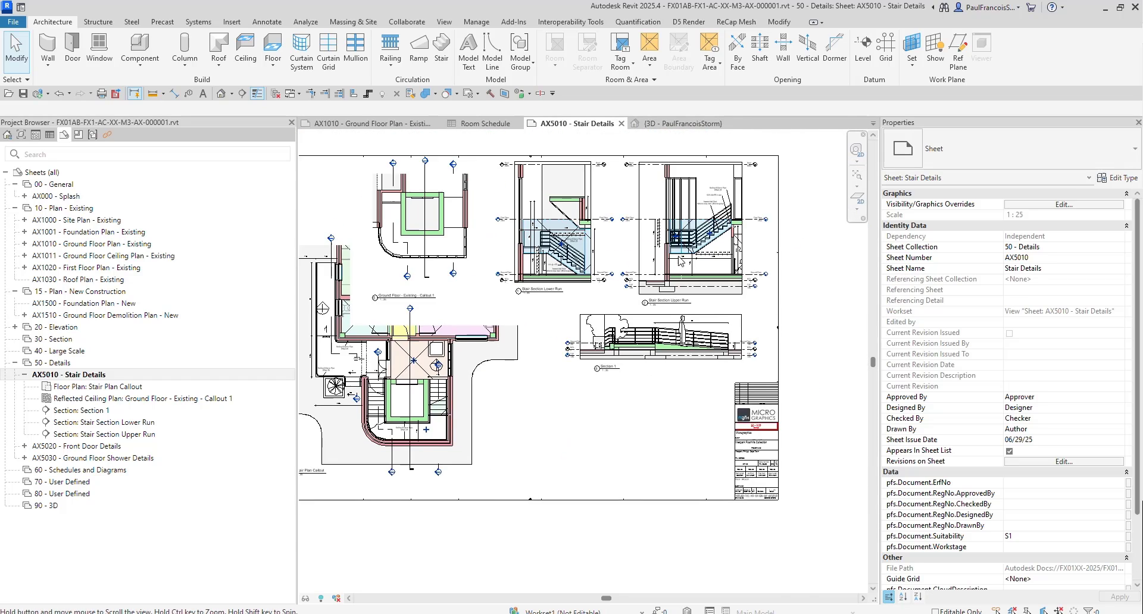
{"action": "scroll", "coordinate": [665, 311], "scroll_direction": "down", "scroll_amount": 2}
{"action": "scroll", "coordinate": [822, 301], "scroll_direction": "up", "scroll_amount": 4}
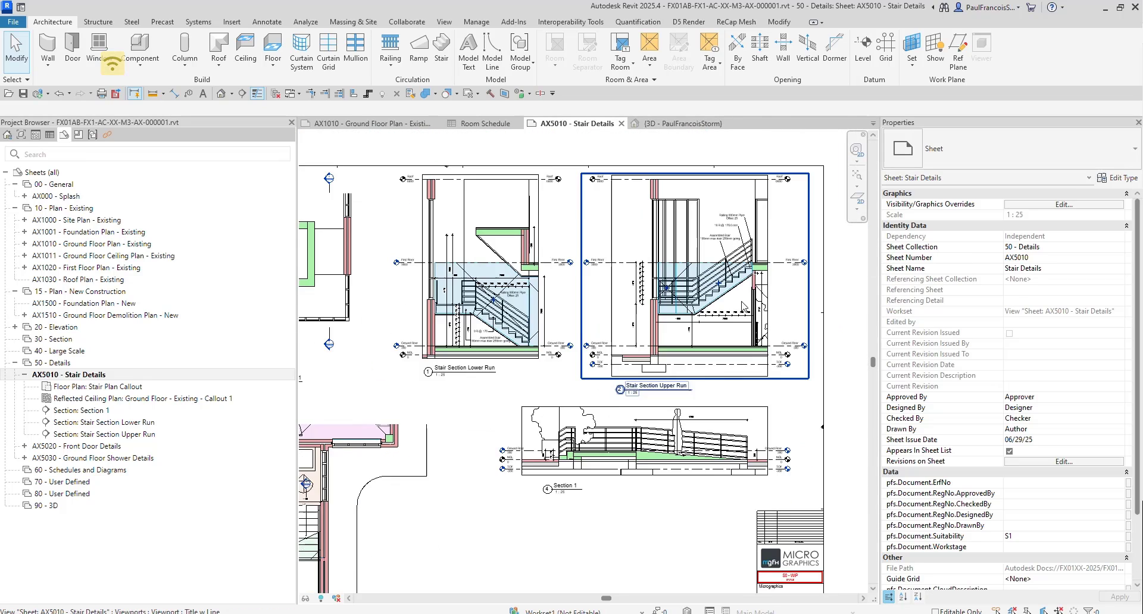
{"action": "double_click", "coordinate": [822, 302]}
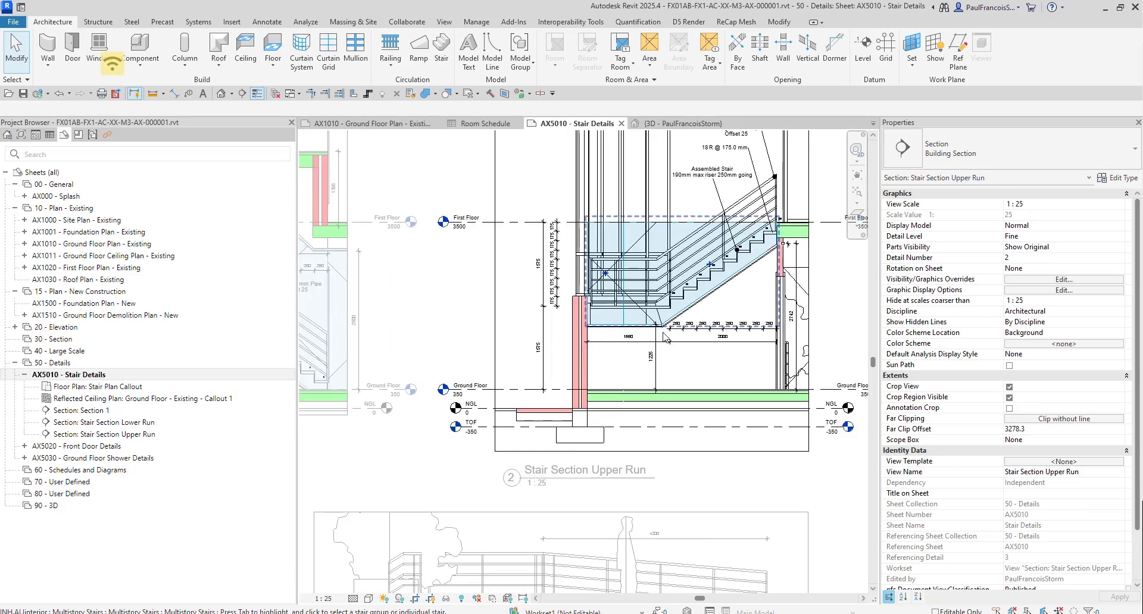
{"action": "scroll", "coordinate": [661, 323], "scroll_direction": "up", "scroll_amount": 5}
{"action": "scroll", "coordinate": [638, 335], "scroll_direction": "up", "scroll_amount": 2}
{"action": "left_click", "coordinate": [578, 346], "text": "ctrl"}
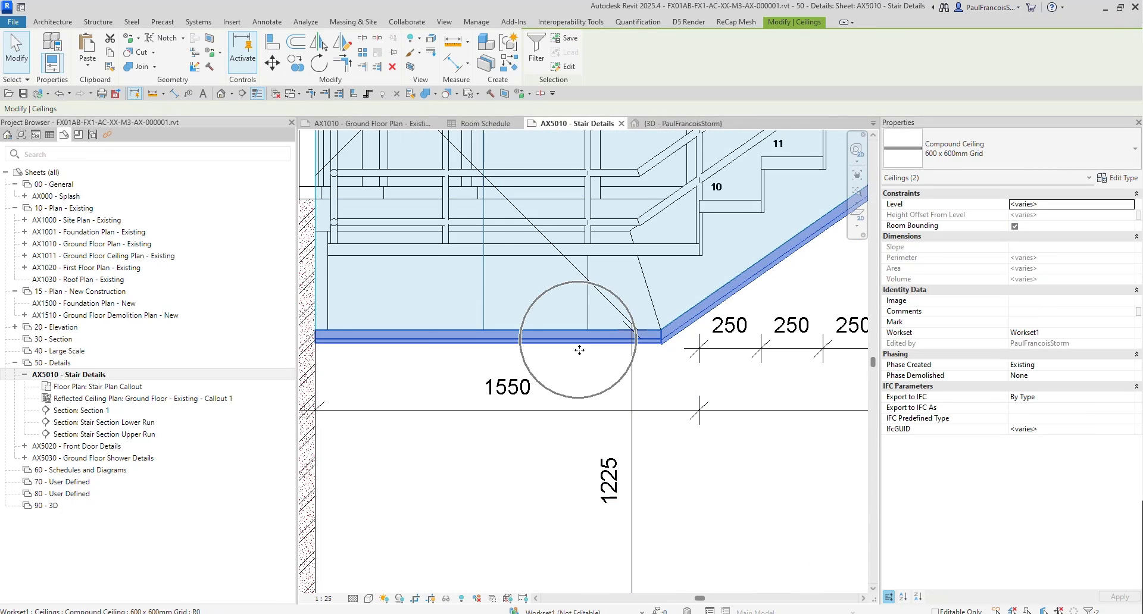
{"action": "scroll", "coordinate": [579, 347], "scroll_direction": "down", "scroll_amount": 2}
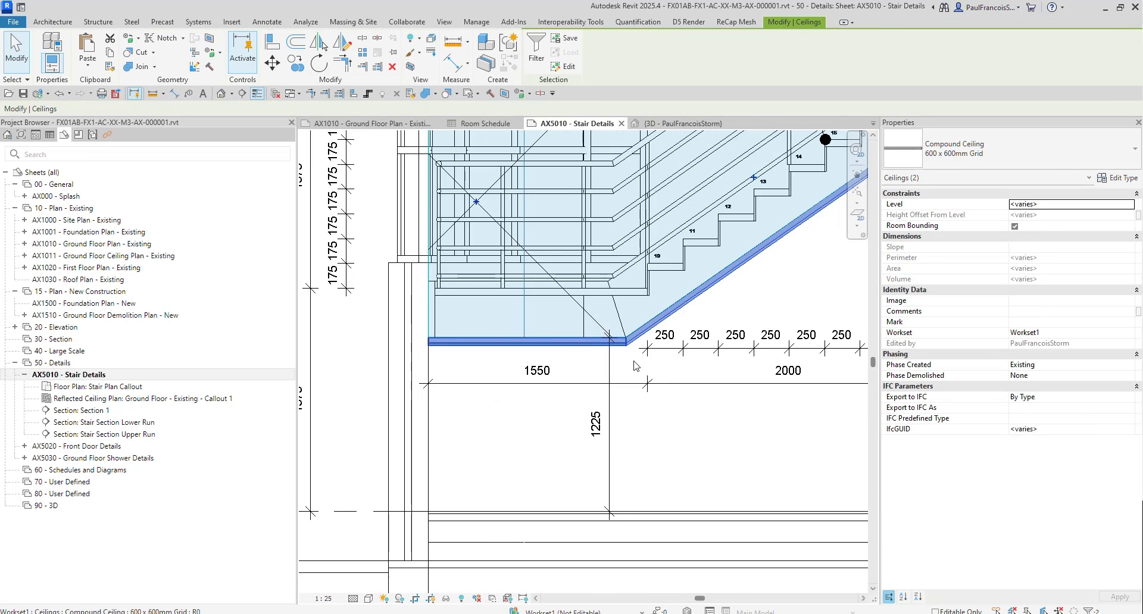
{"action": "left_click", "coordinate": [1014, 227]}
{"action": "scroll", "coordinate": [613, 332], "scroll_direction": "down", "scroll_amount": 2}
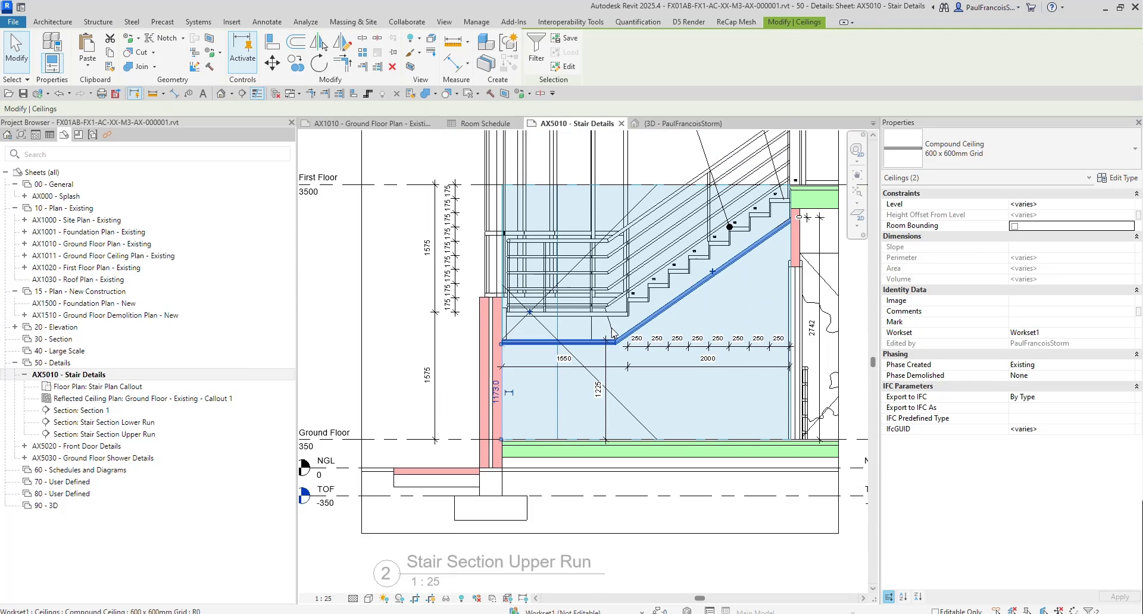
{"action": "scroll", "coordinate": [613, 332], "scroll_direction": "down", "scroll_amount": 2}
{"action": "left_click", "coordinate": [680, 372]}
Step: In the Stair Section Lower Run, turn off Room Bounding for both ceilings beneath the stair, and deactivate the view
{"action": "middle_click_drag", "start_coordinate": [681, 375], "coordinate": [808, 372]}
{"action": "middle_click_drag", "start_coordinate": [385, 326], "coordinate": [502, 325]}
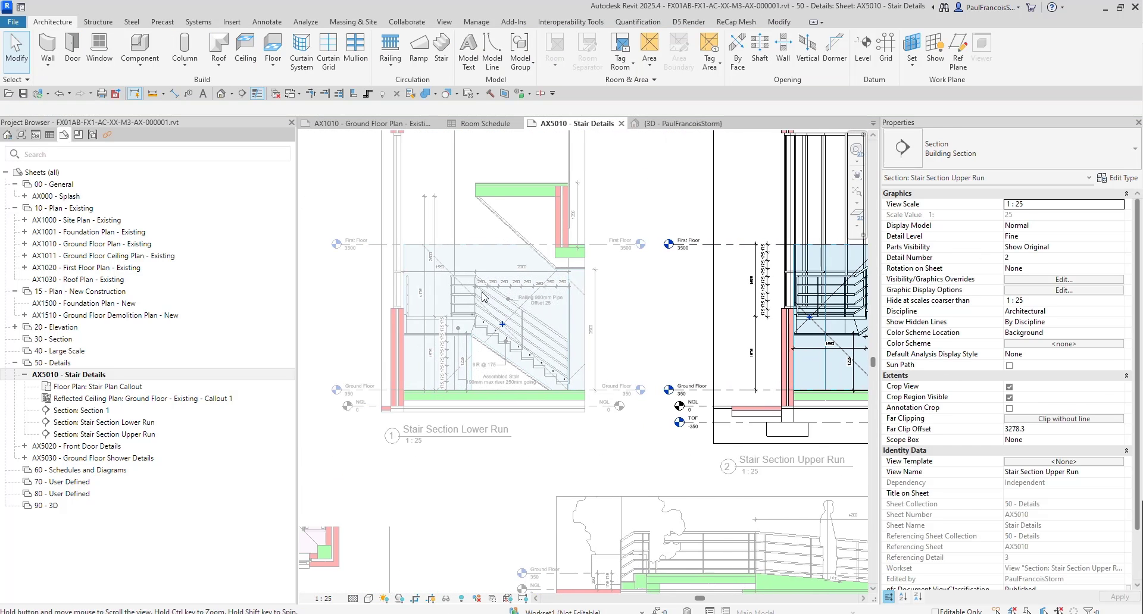
{"action": "scroll", "coordinate": [487, 238], "scroll_direction": "up", "scroll_amount": 2}
{"action": "double_click", "coordinate": [488, 230]}
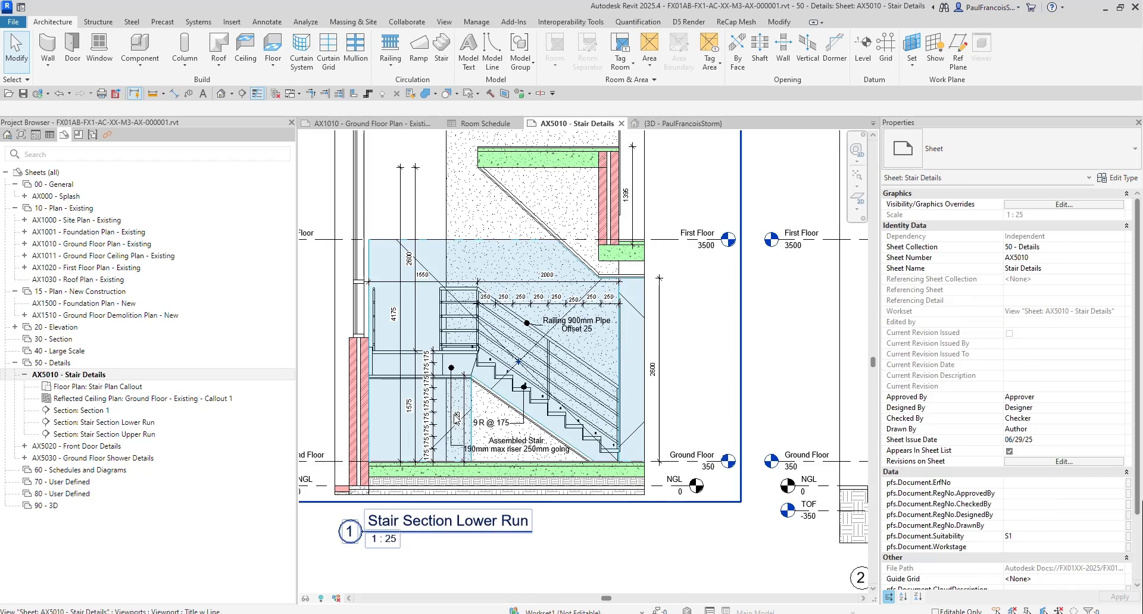
{"action": "scroll", "coordinate": [457, 410], "scroll_direction": "up", "scroll_amount": 3}
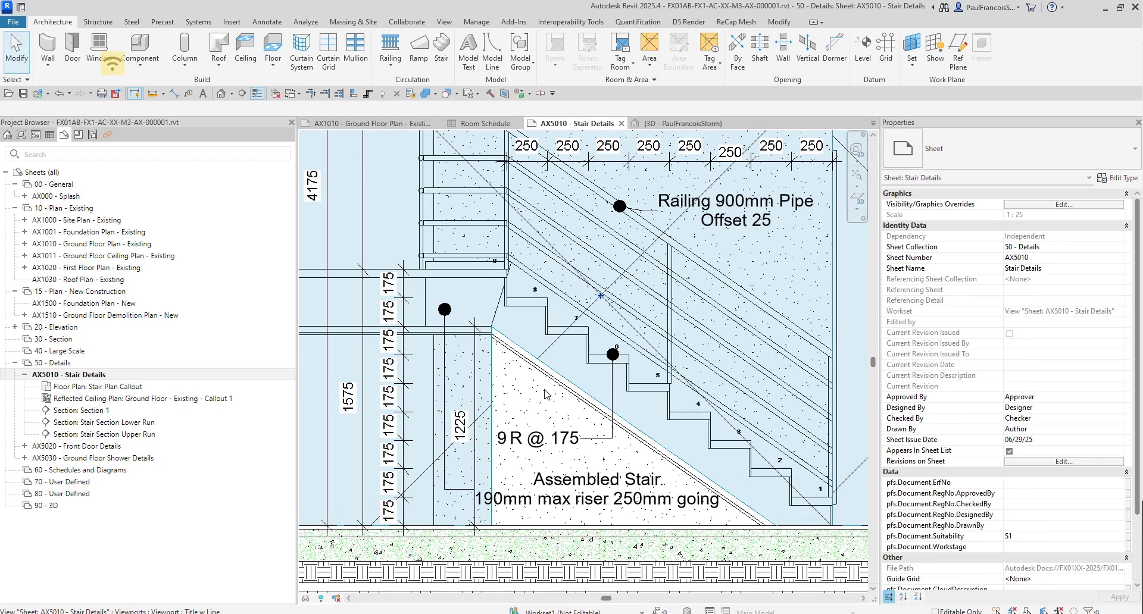
{"action": "left_click", "coordinate": [523, 350]}
{"action": "scroll", "coordinate": [470, 342], "scroll_direction": "up", "scroll_amount": 3}
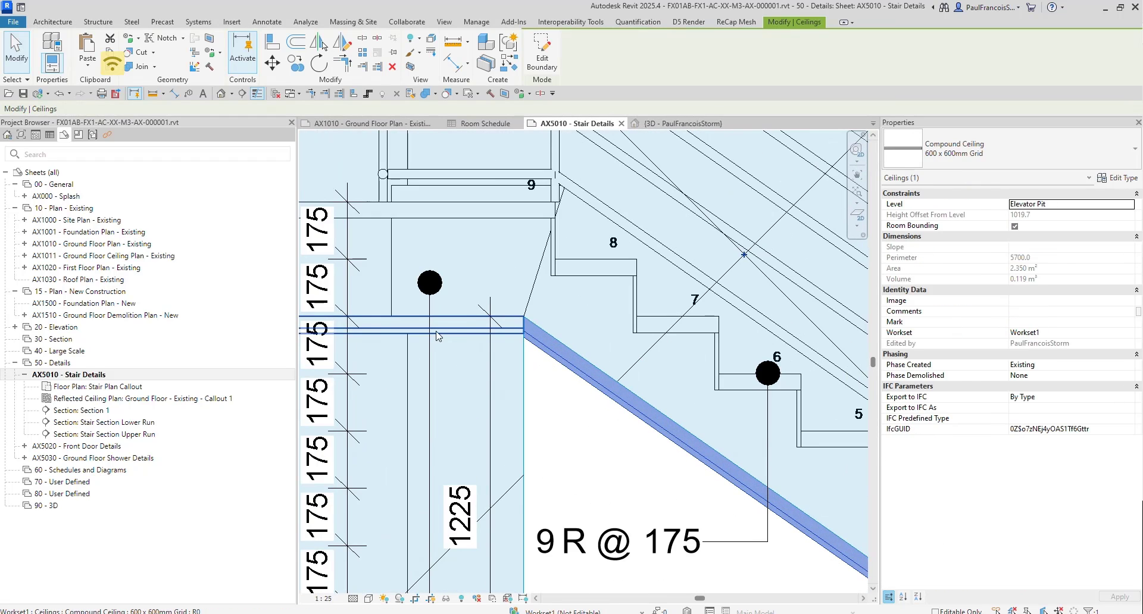
{"action": "left_click", "coordinate": [476, 349], "text": "ctrl"}
{"action": "scroll", "coordinate": [475, 349], "scroll_direction": "down", "scroll_amount": 2}
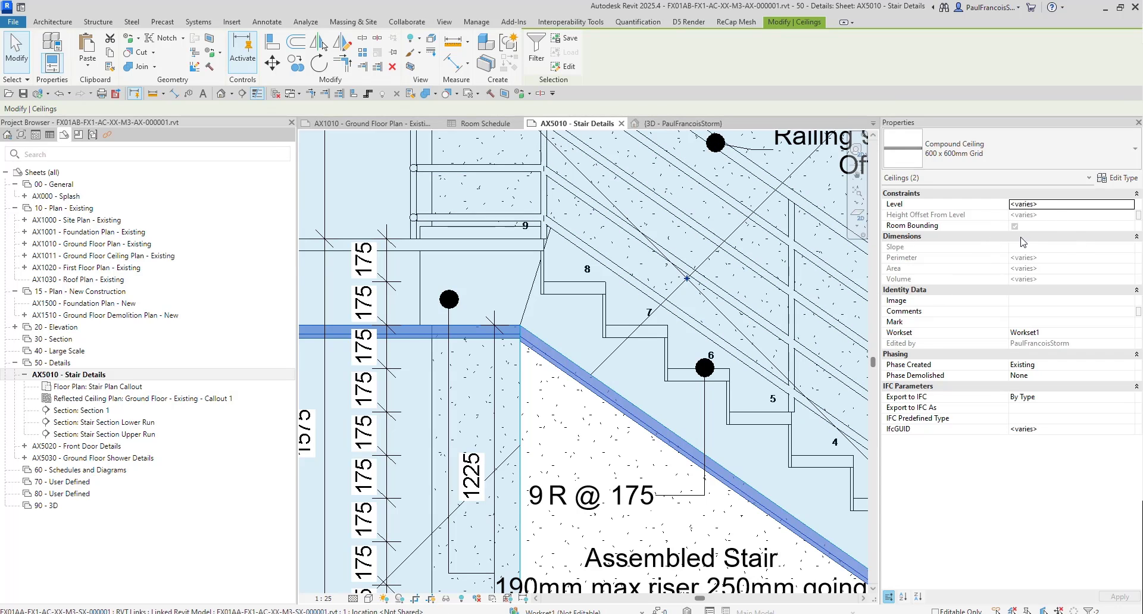
{"action": "left_click", "coordinate": [1015, 227]}
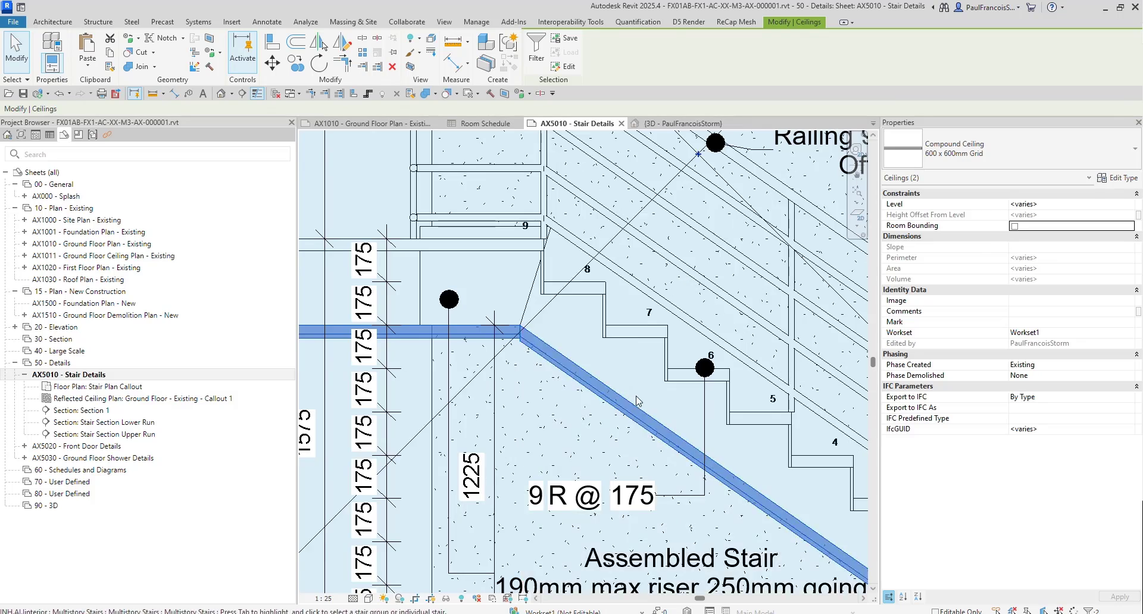
{"action": "scroll", "coordinate": [581, 357], "scroll_direction": "down", "scroll_amount": 3}
{"action": "scroll", "coordinate": [576, 347], "scroll_direction": "down", "scroll_amount": 3}
{"action": "left_click", "coordinate": [729, 430]}
{"action": "double_click", "coordinate": [720, 444]}
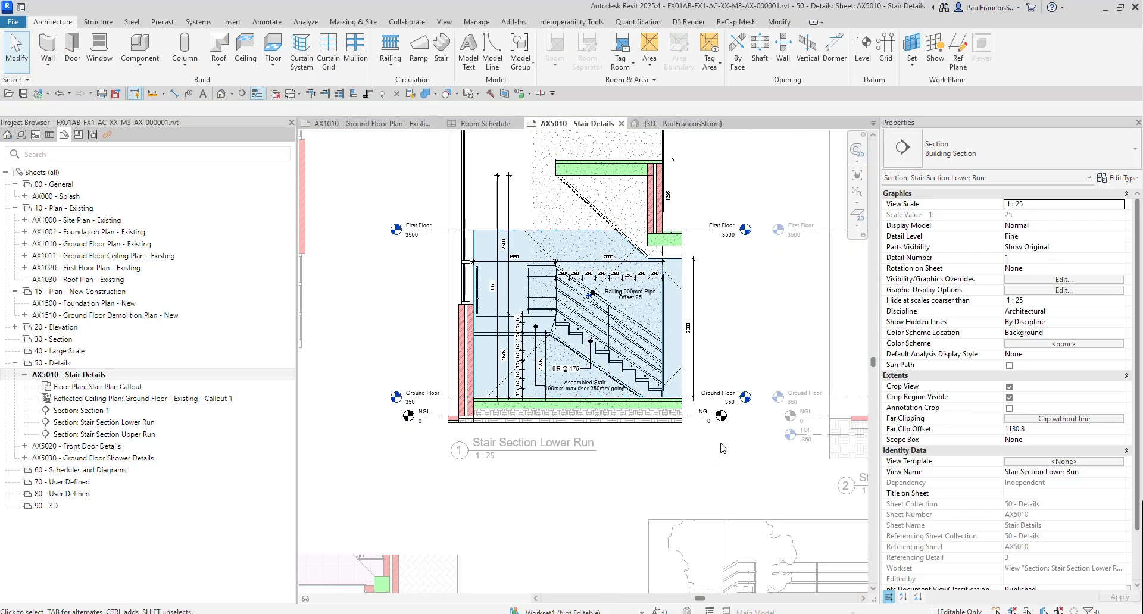
Step: Inspect the room extents in the Stair Section Lower Run and the room fill across both flights in the Stair Plan Callout
{"action": "scroll", "coordinate": [653, 435], "scroll_direction": "down", "scroll_amount": 4}
{"action": "scroll", "coordinate": [601, 363], "scroll_direction": "up", "scroll_amount": 6}
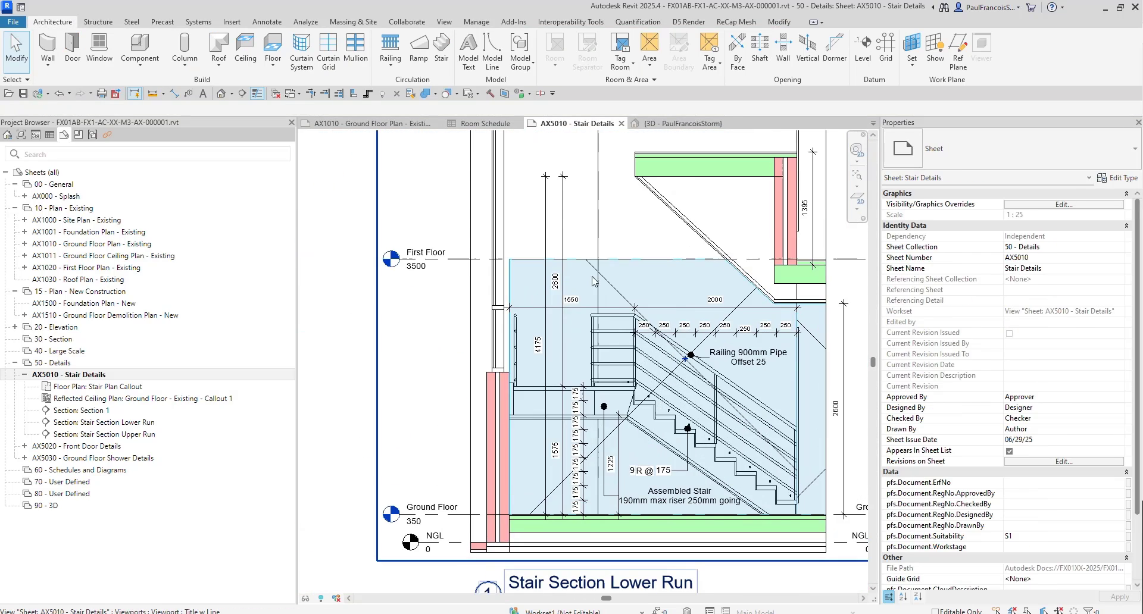
{"action": "scroll", "coordinate": [550, 384], "scroll_direction": "down", "scroll_amount": 4}
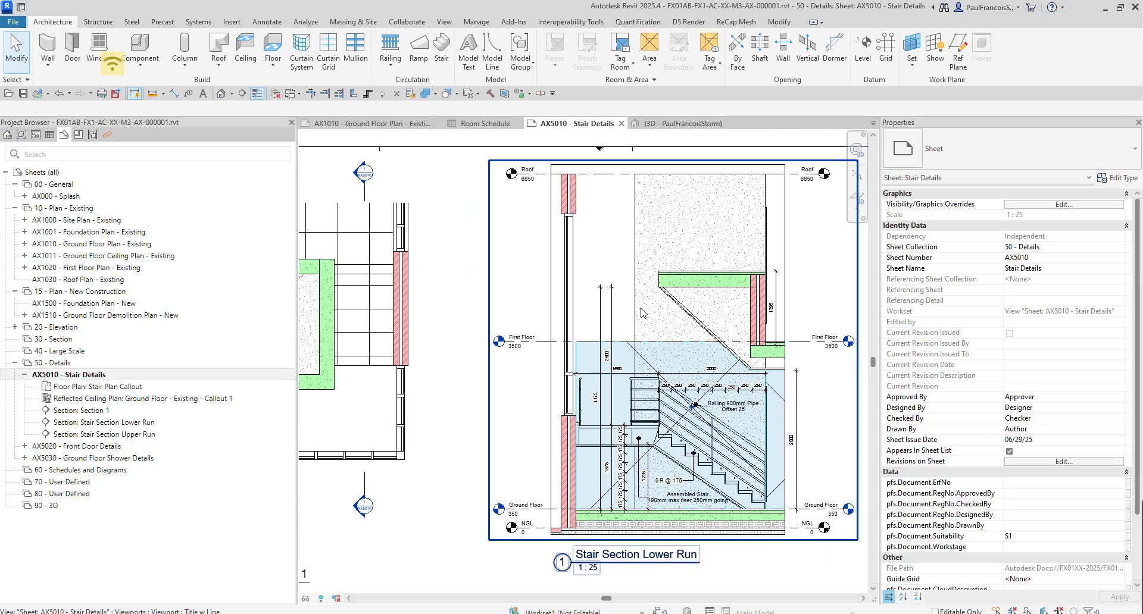
{"action": "scroll", "coordinate": [693, 364], "scroll_direction": "down", "scroll_amount": 3}
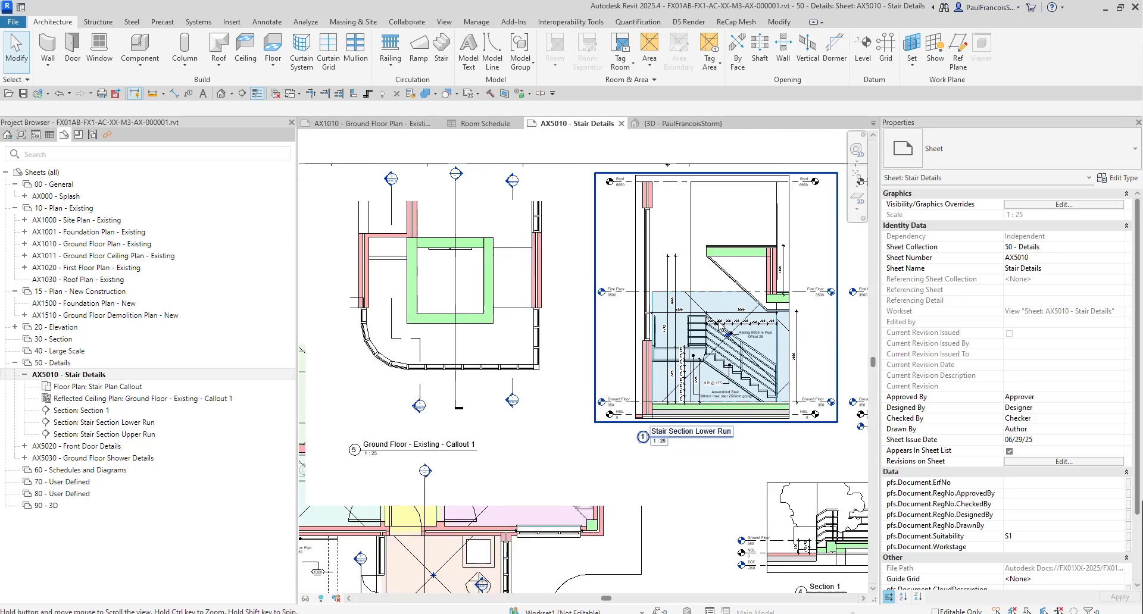
{"action": "scroll", "coordinate": [721, 325], "scroll_direction": "down", "scroll_amount": 3}
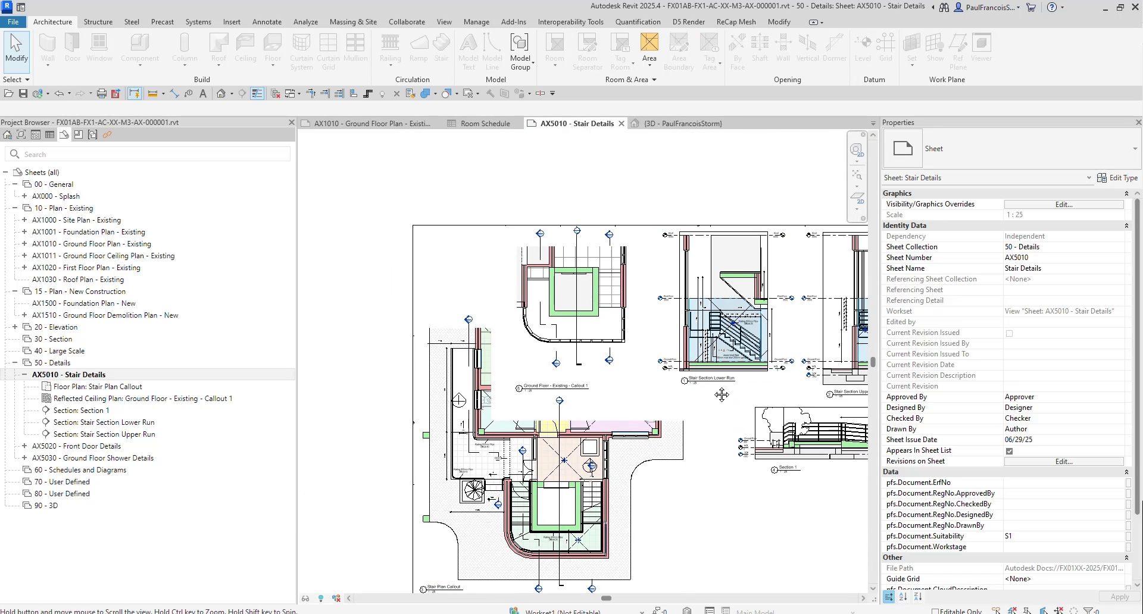
{"action": "middle_click_drag", "start_coordinate": [722, 395], "coordinate": [734, 314]}
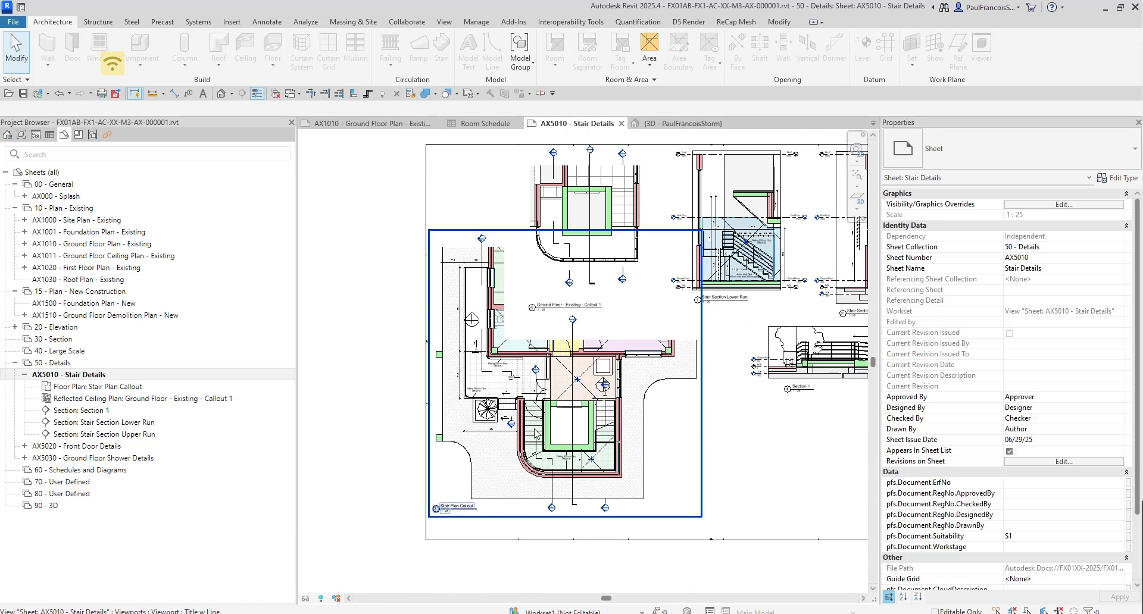
{"action": "scroll", "coordinate": [702, 415], "scroll_direction": "up", "scroll_amount": 5}
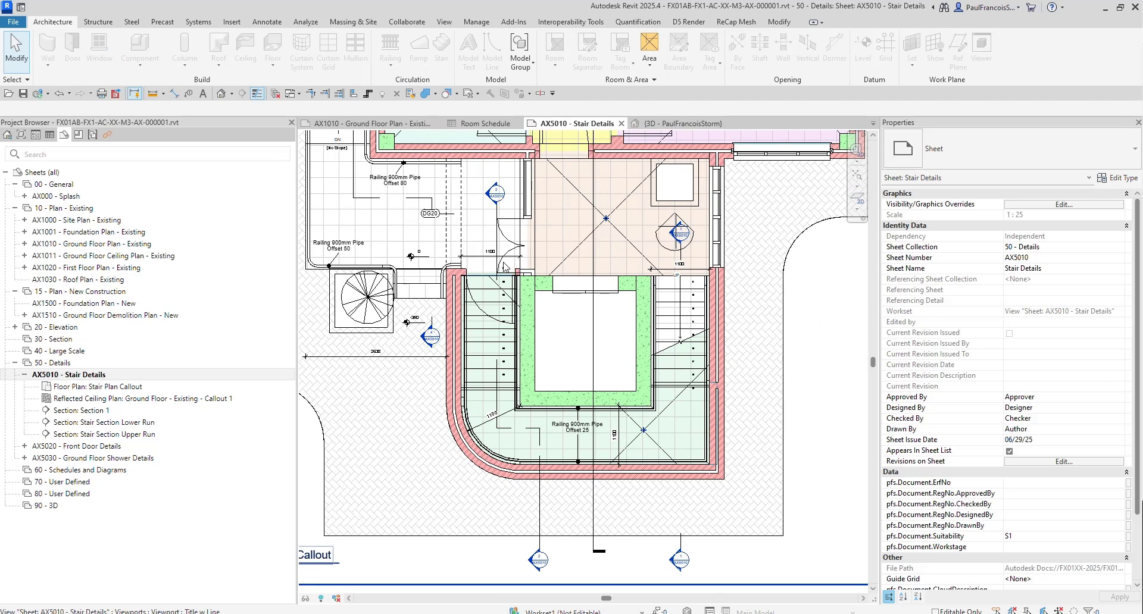
{"action": "scroll", "coordinate": [503, 266], "scroll_direction": "up", "scroll_amount": 8}
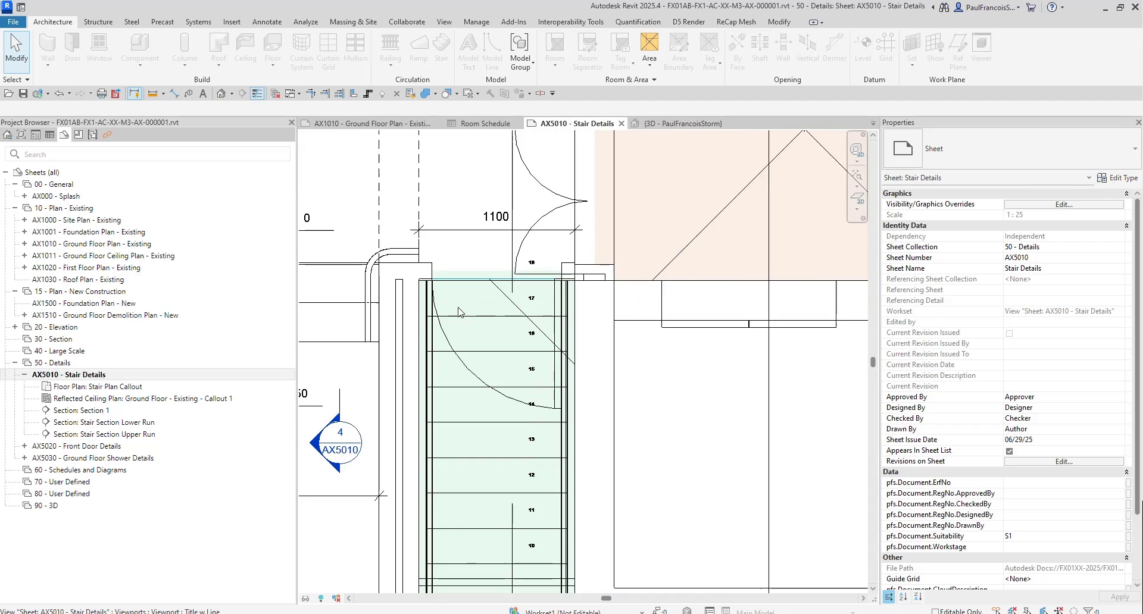
{"action": "scroll", "coordinate": [459, 312], "scroll_direction": "up", "scroll_amount": 4}
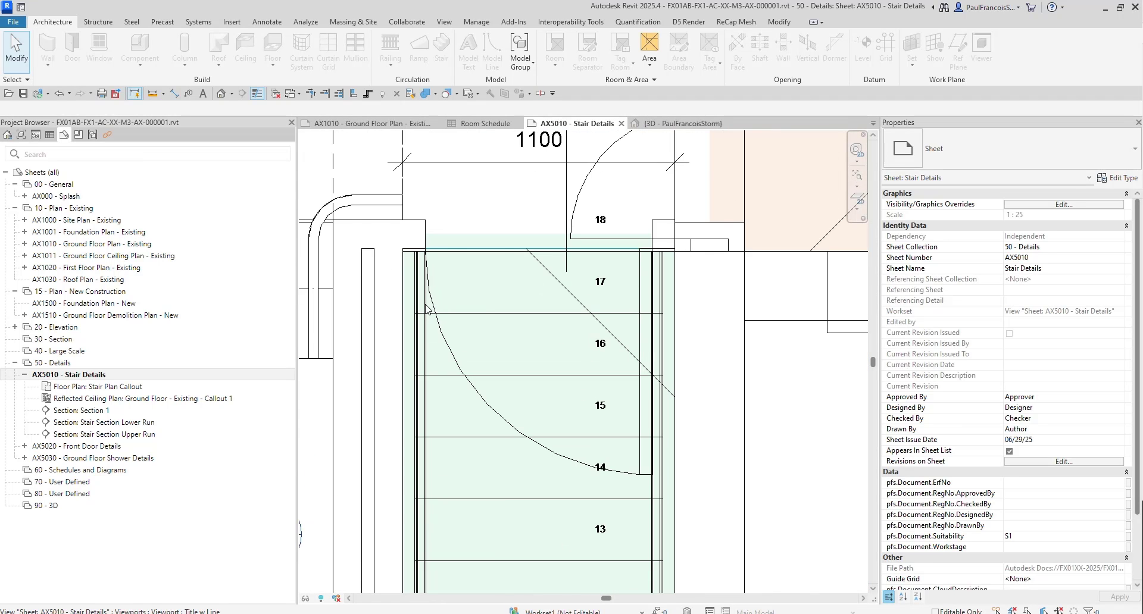
{"action": "scroll", "coordinate": [582, 349], "scroll_direction": "down", "scroll_amount": 4}
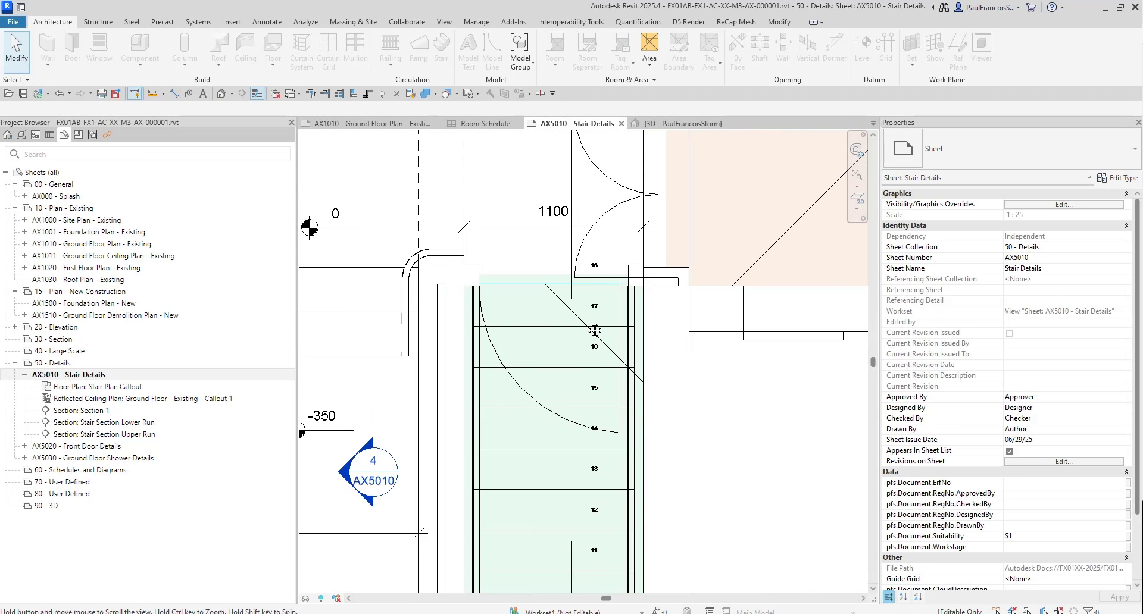
{"action": "middle_click_drag", "start_coordinate": [492, 328], "coordinate": [371, 312]}
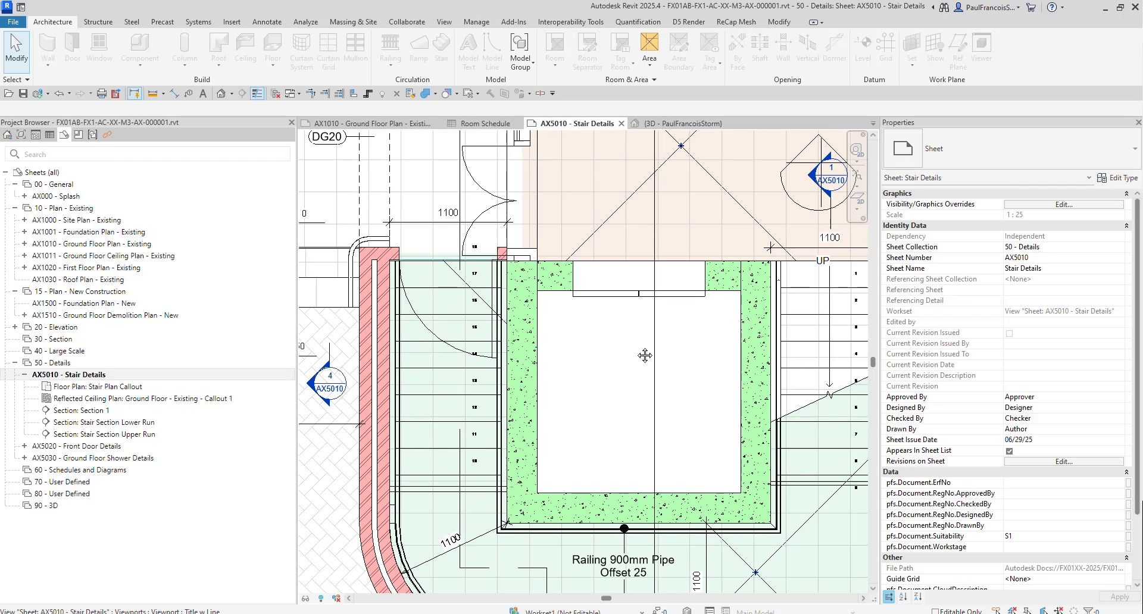
Step: Open the project's Object Styles and expand the Stairs category among the model objects
{"action": "middle_click_drag", "start_coordinate": [645, 355], "coordinate": [471, 340]}
{"action": "middle_click_drag", "start_coordinate": [736, 344], "coordinate": [800, 338]}
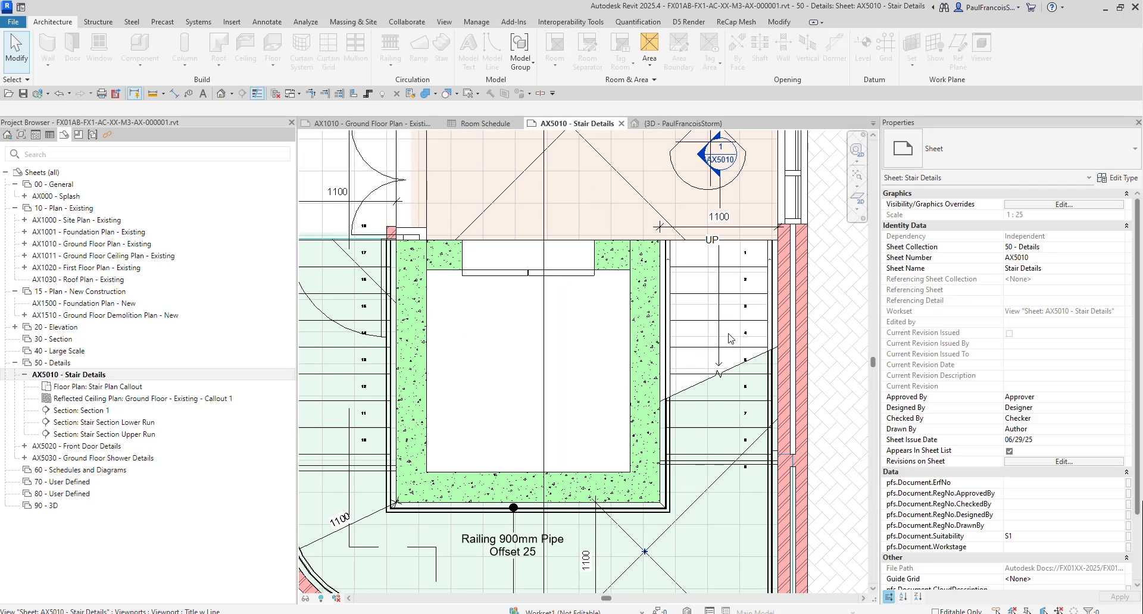
{"action": "scroll", "coordinate": [738, 357], "scroll_direction": "down", "scroll_amount": 2}
{"action": "middle_click_drag", "start_coordinate": [742, 362], "coordinate": [765, 365]}
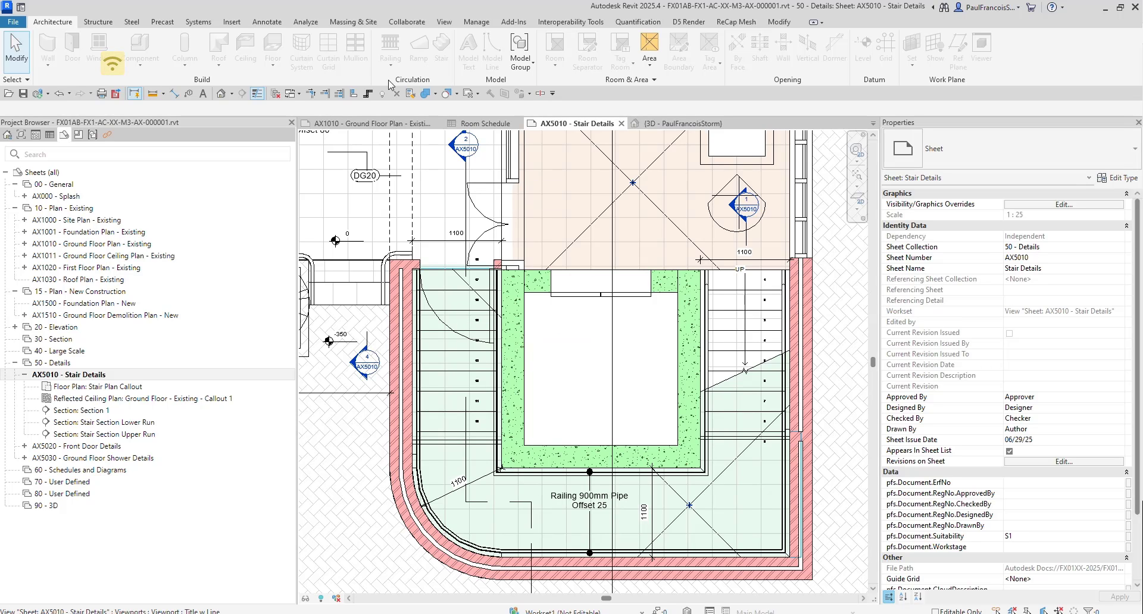
{"action": "left_click", "coordinate": [468, 413]}
{"action": "left_click", "coordinate": [475, 23]}
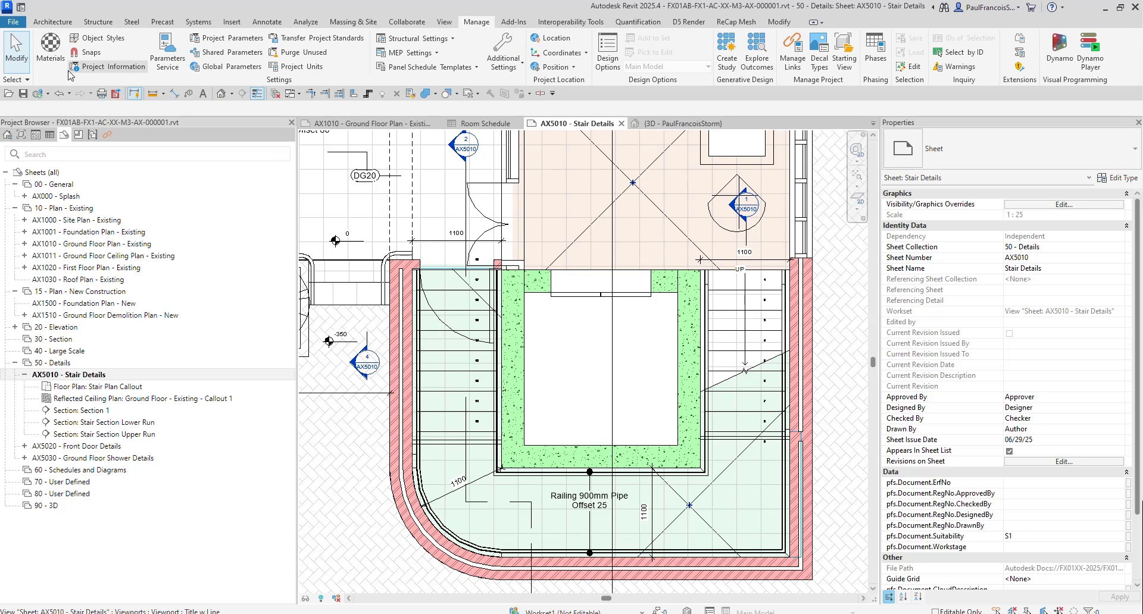
{"action": "key", "text": "ctrl"}
{"action": "left_click", "coordinate": [108, 42]}
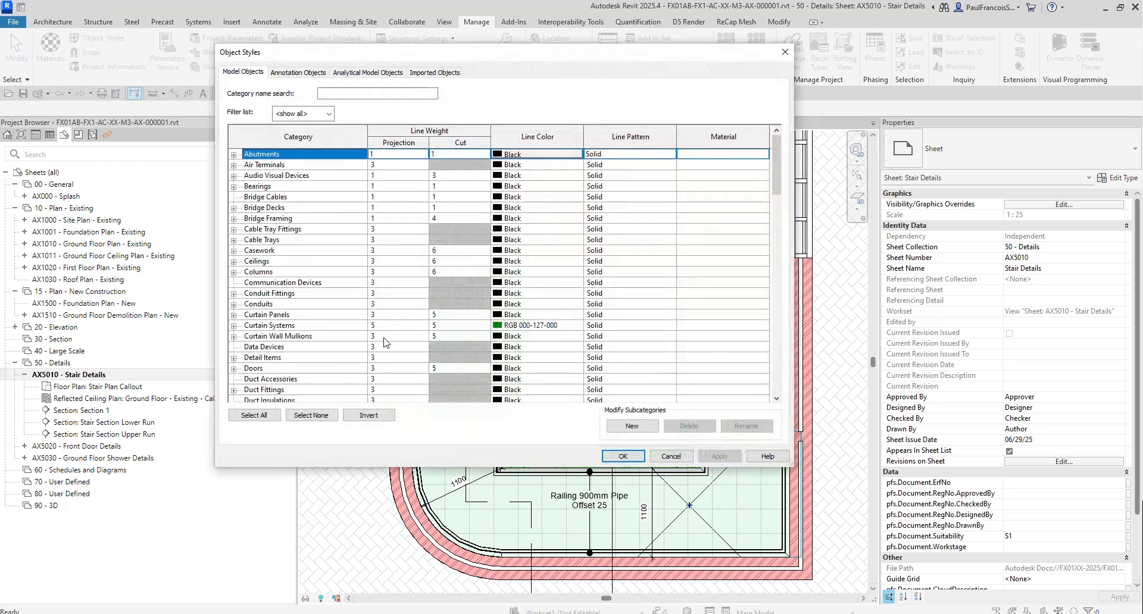
{"action": "left_click", "coordinate": [318, 303]}
{"action": "key", "text": "s"}
{"action": "scroll", "coordinate": [317, 308], "scroll_direction": "down", "scroll_amount": 2}
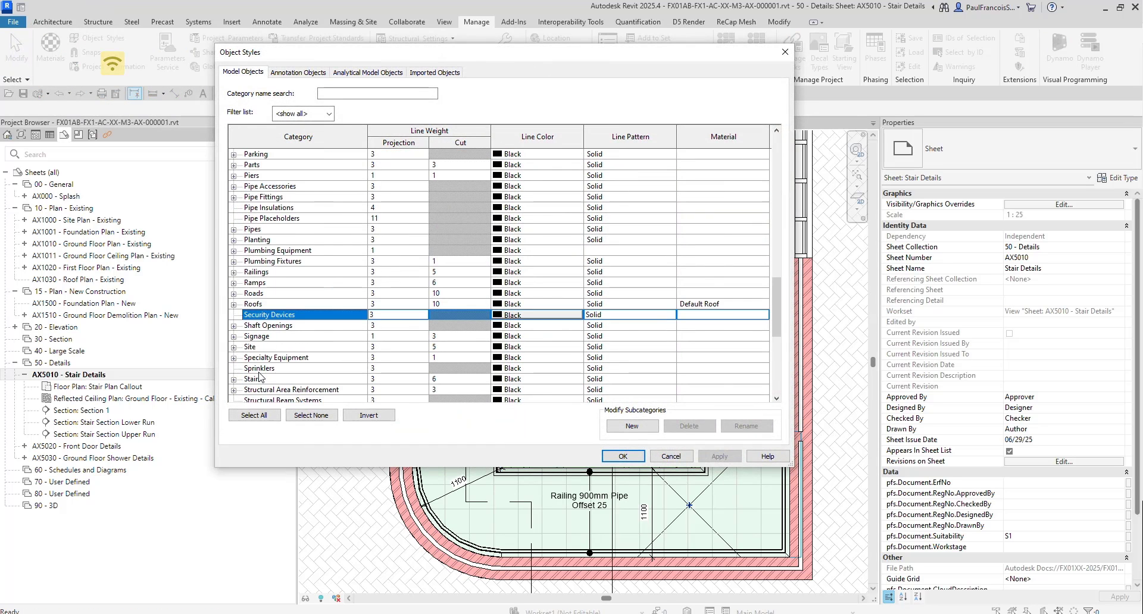
{"action": "left_click", "coordinate": [234, 379]}
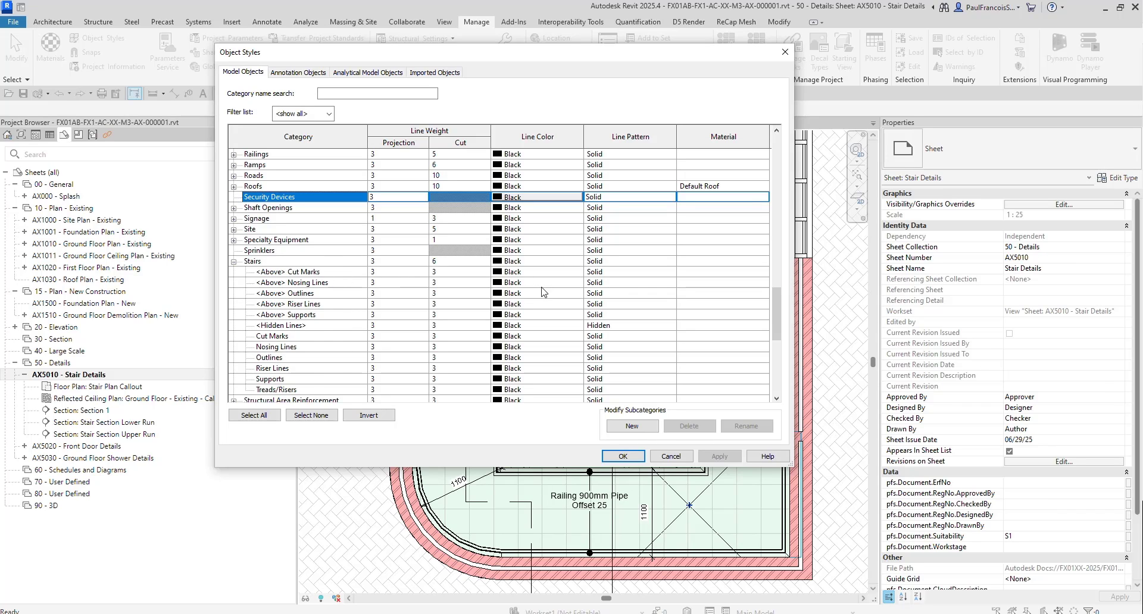
Step: Set the line pattern of all five <Above> stair subcategories, from Cut Marks to Supports, to AEC_Dash 3mm and apply the object styles
{"action": "left_click", "coordinate": [292, 272]}
{"action": "left_click", "coordinate": [300, 316], "text": "shift"}
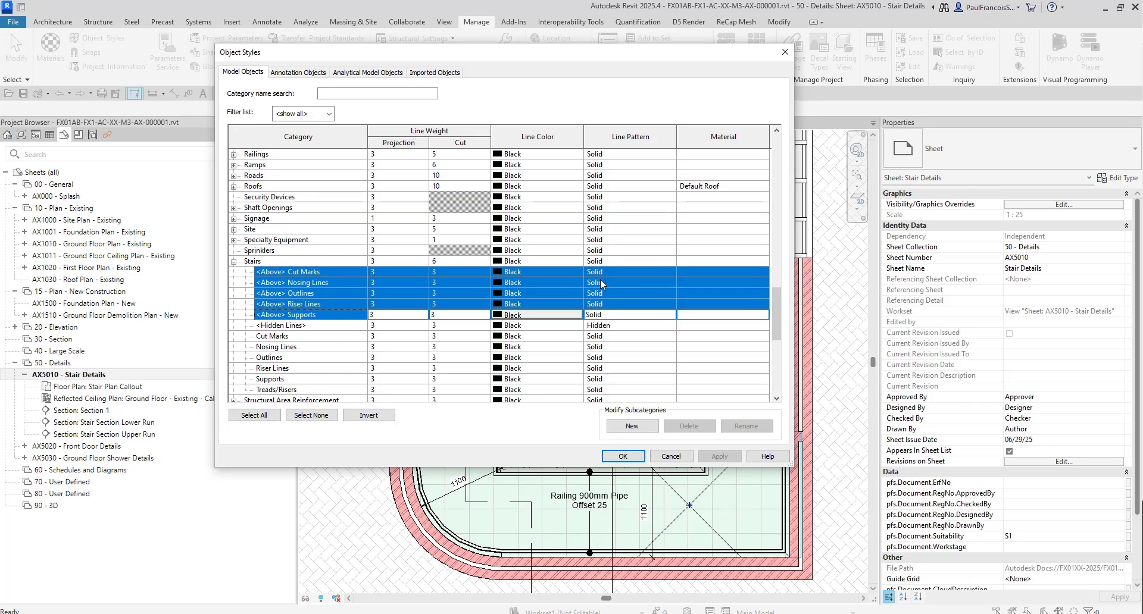
{"action": "left_click", "coordinate": [632, 273]}
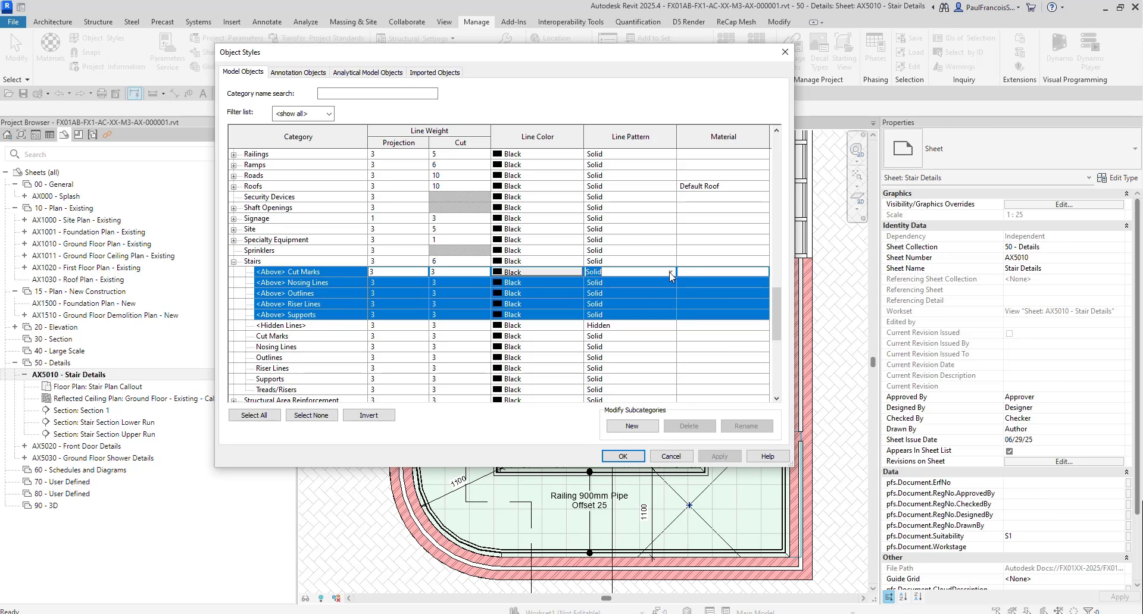
{"action": "left_click", "coordinate": [671, 273]}
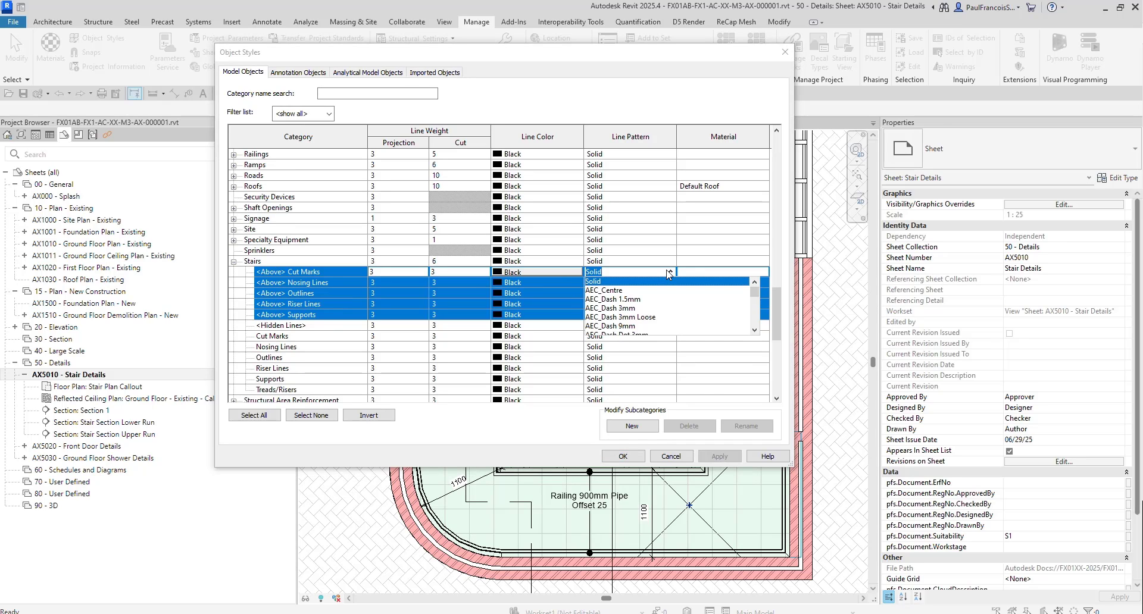
{"action": "left_click", "coordinate": [613, 308]}
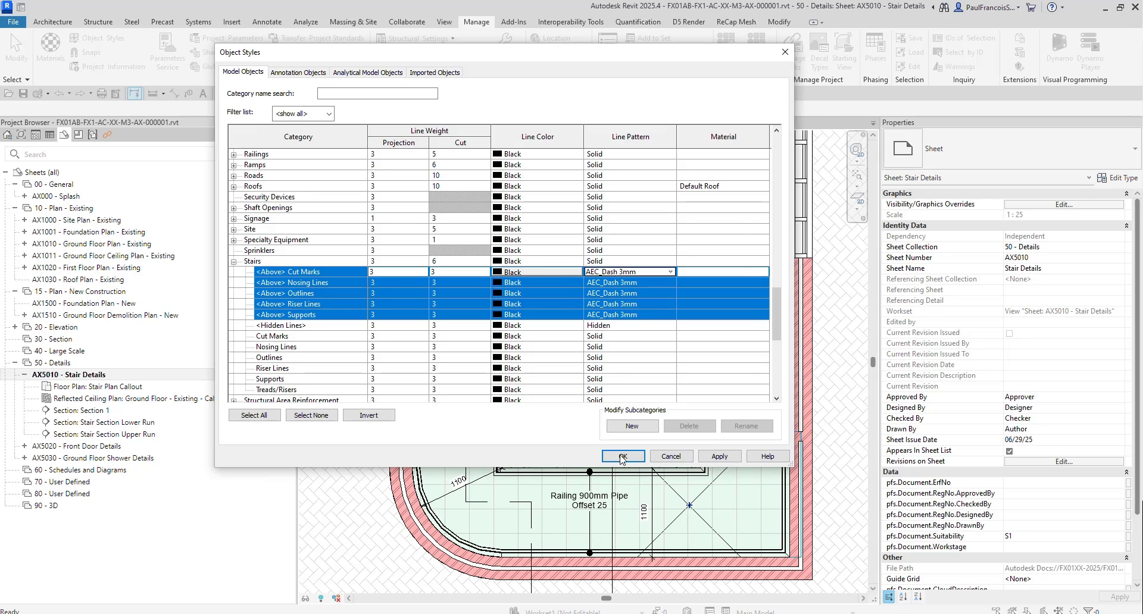
{"action": "left_click", "coordinate": [625, 460]}
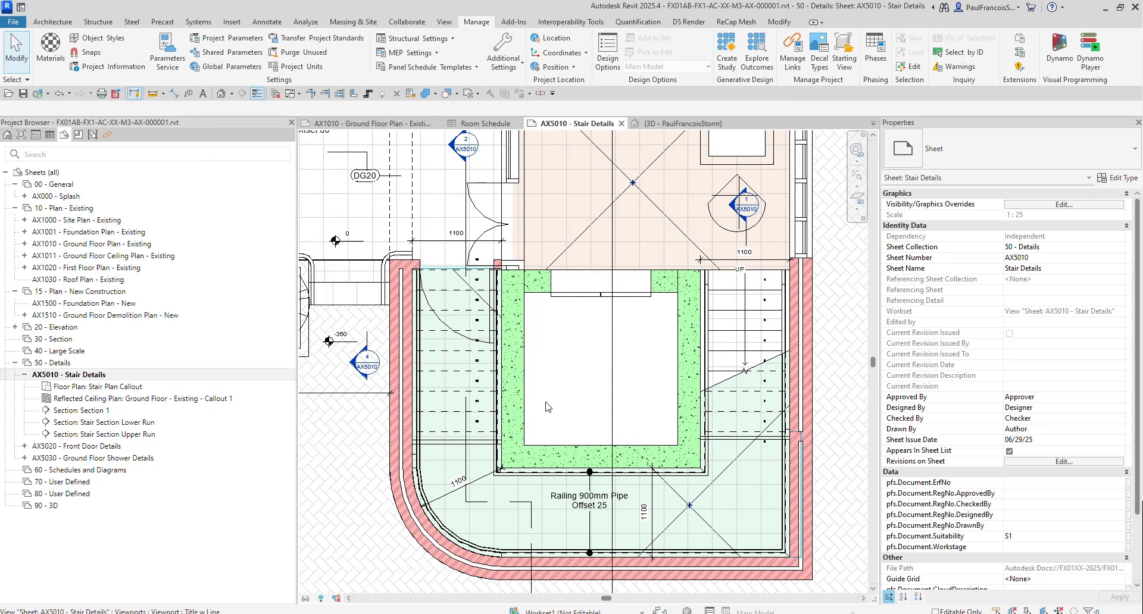
Step: Examine the linework above the cut line on both stair flights, the break line and the landing in the Stair Plan Callout
{"action": "scroll", "coordinate": [527, 389], "scroll_direction": "down", "scroll_amount": 2}
{"action": "scroll", "coordinate": [371, 405], "scroll_direction": "up", "scroll_amount": 5}
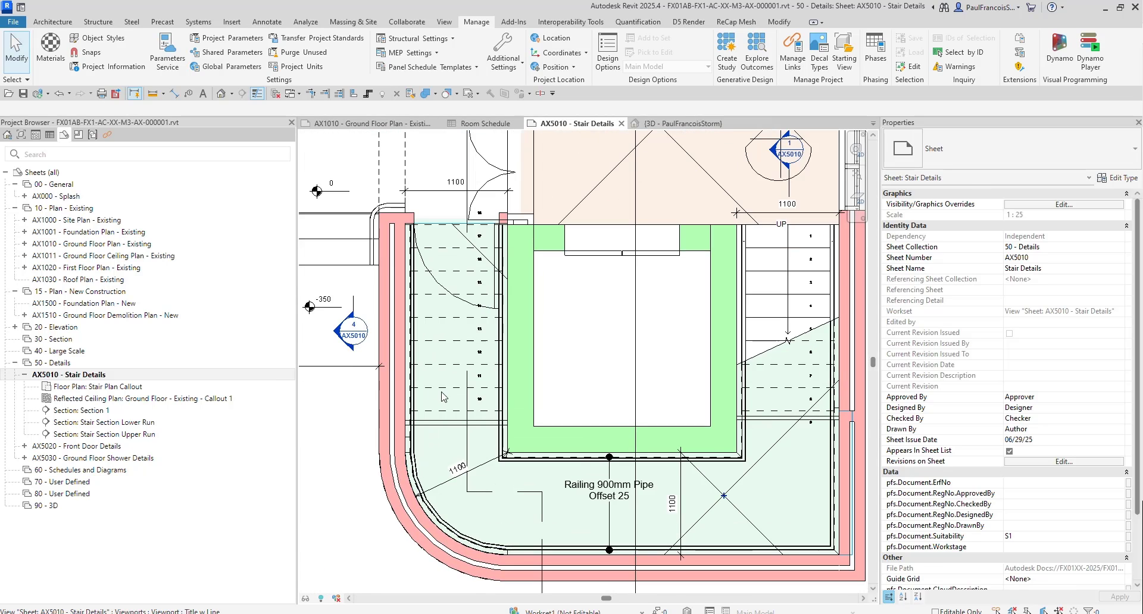
{"action": "scroll", "coordinate": [454, 384], "scroll_direction": "down", "scroll_amount": 3}
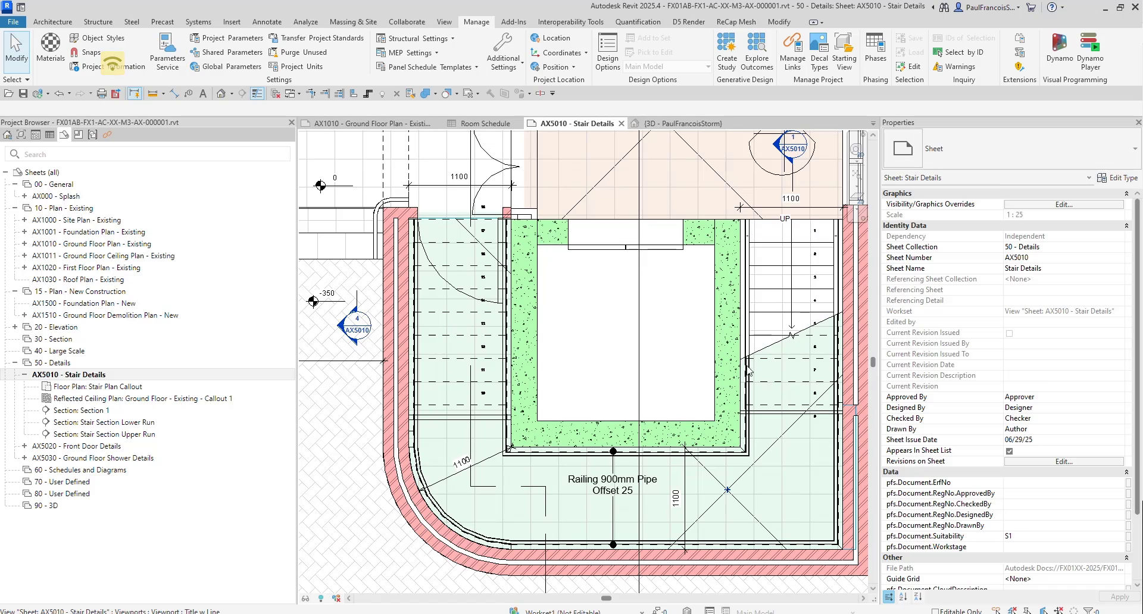
{"action": "scroll", "coordinate": [845, 392], "scroll_direction": "up", "scroll_amount": 2}
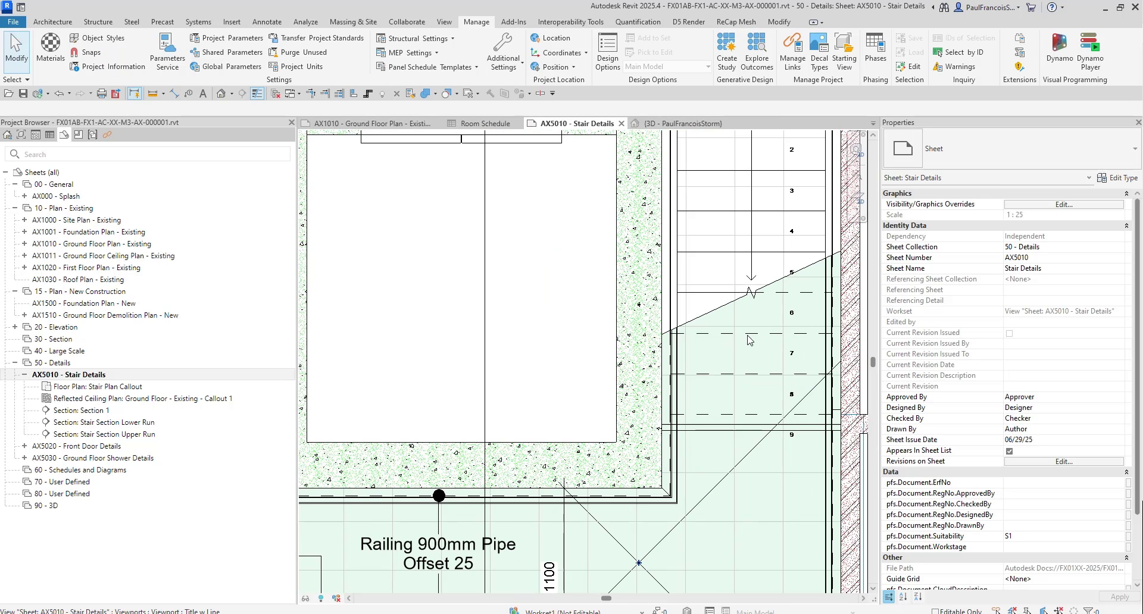
{"action": "scroll", "coordinate": [778, 311], "scroll_direction": "down", "scroll_amount": 2}
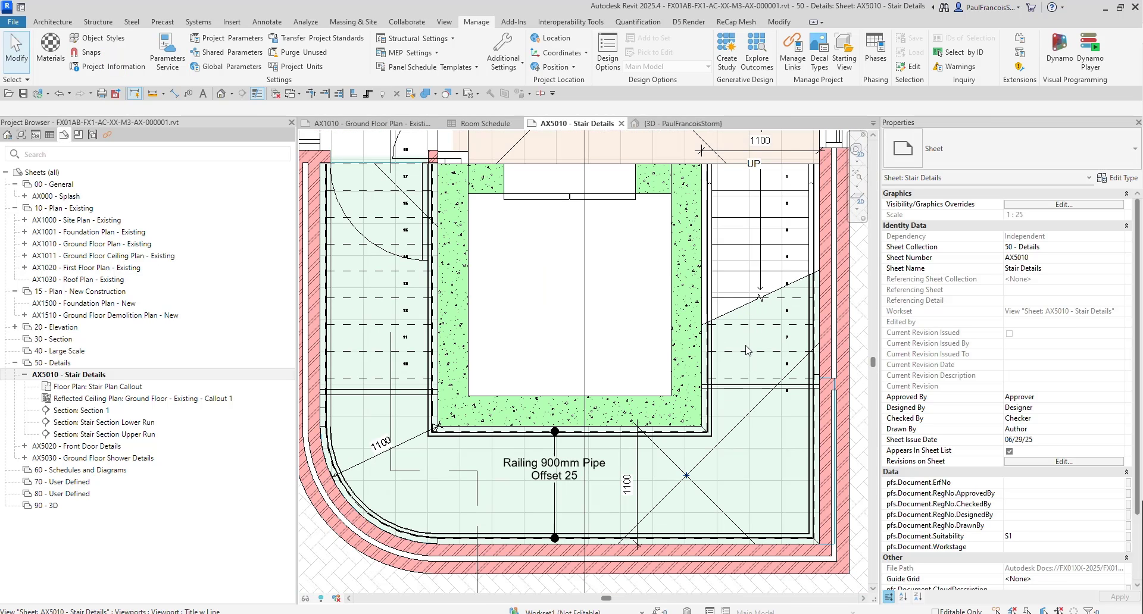
{"action": "middle_click_drag", "start_coordinate": [747, 347], "coordinate": [774, 359]}
{"action": "scroll", "coordinate": [786, 400], "scroll_direction": "down", "scroll_amount": 2}
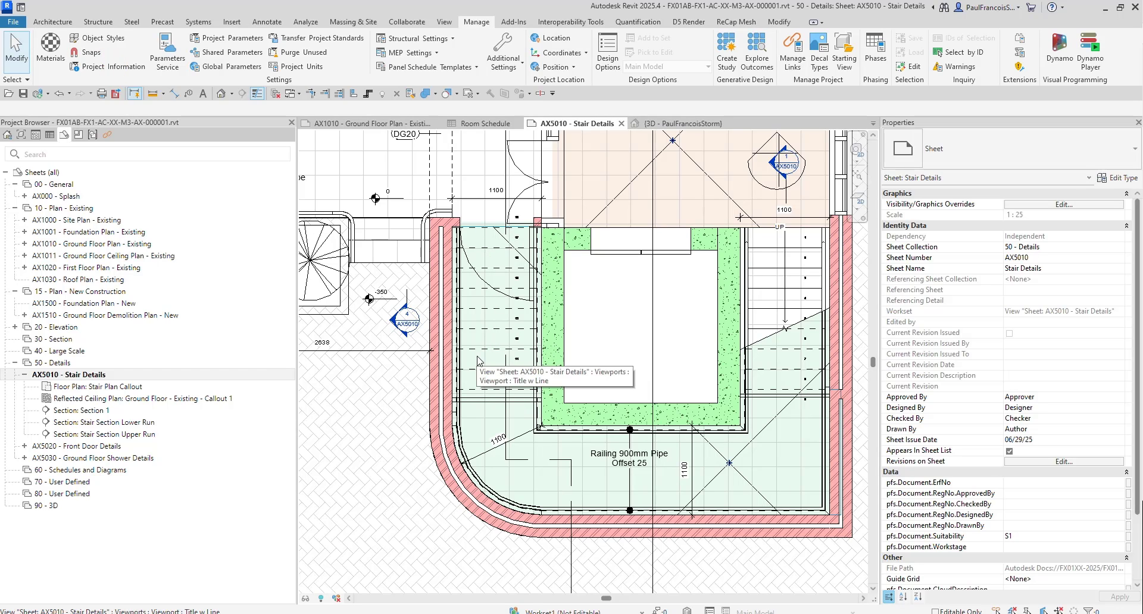
{"action": "scroll", "coordinate": [488, 352], "scroll_direction": "down", "scroll_amount": 2}
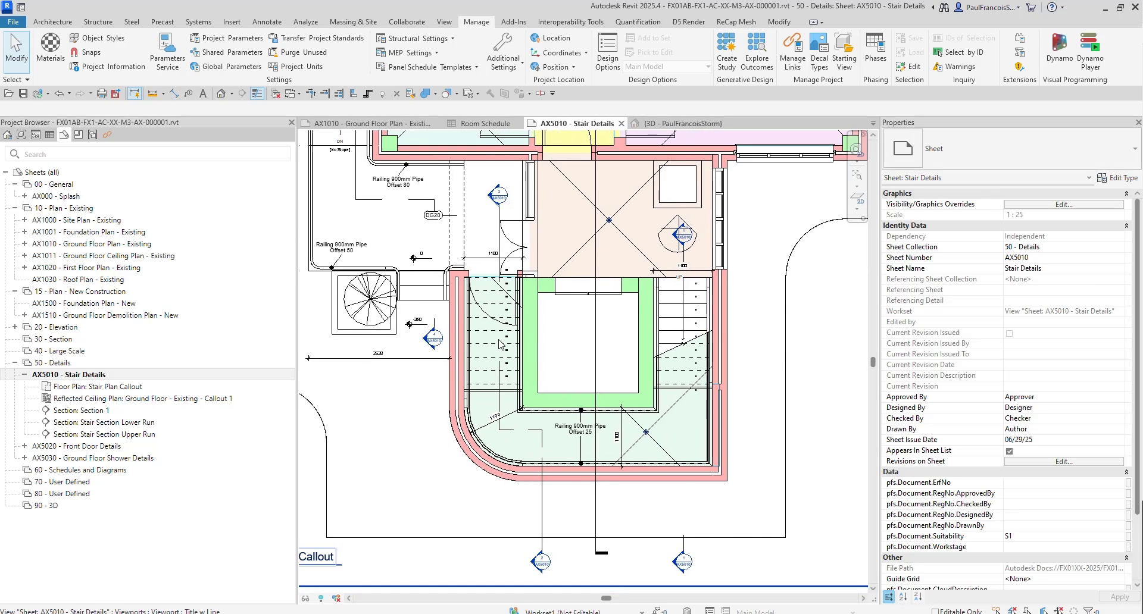
{"action": "scroll", "coordinate": [500, 344], "scroll_direction": "up", "scroll_amount": 4}
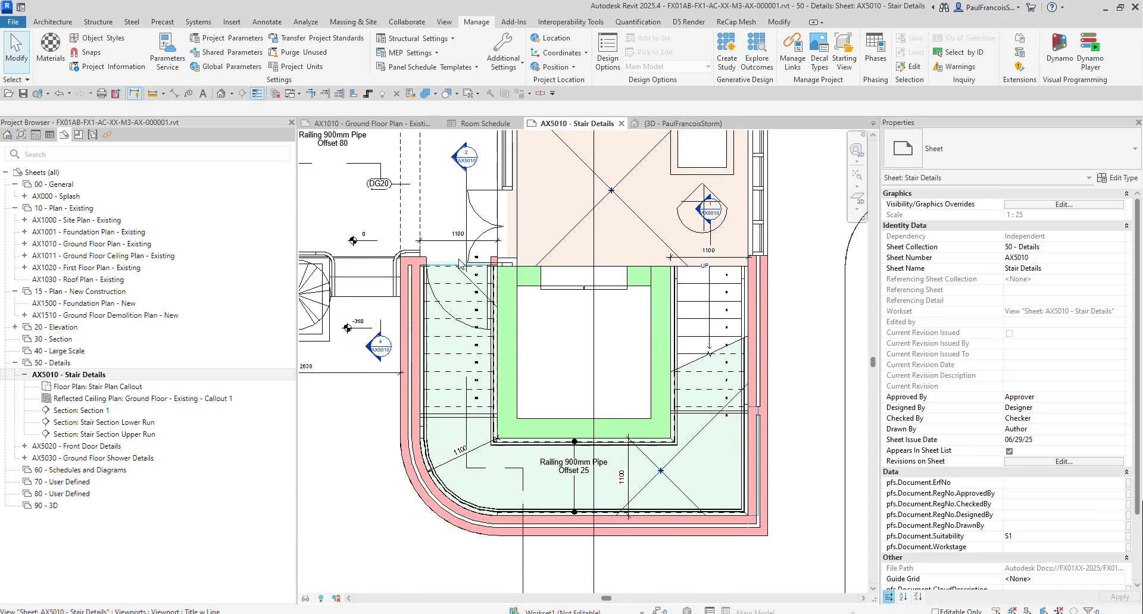
{"action": "scroll", "coordinate": [461, 263], "scroll_direction": "up", "scroll_amount": 3}
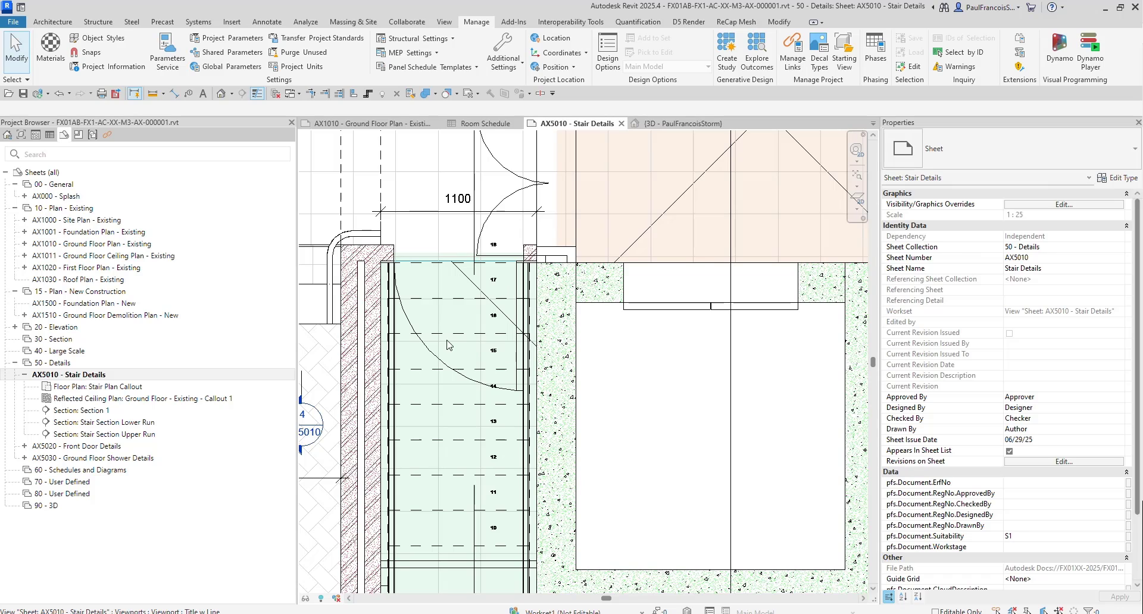
{"action": "scroll", "coordinate": [443, 349], "scroll_direction": "down", "scroll_amount": 2}
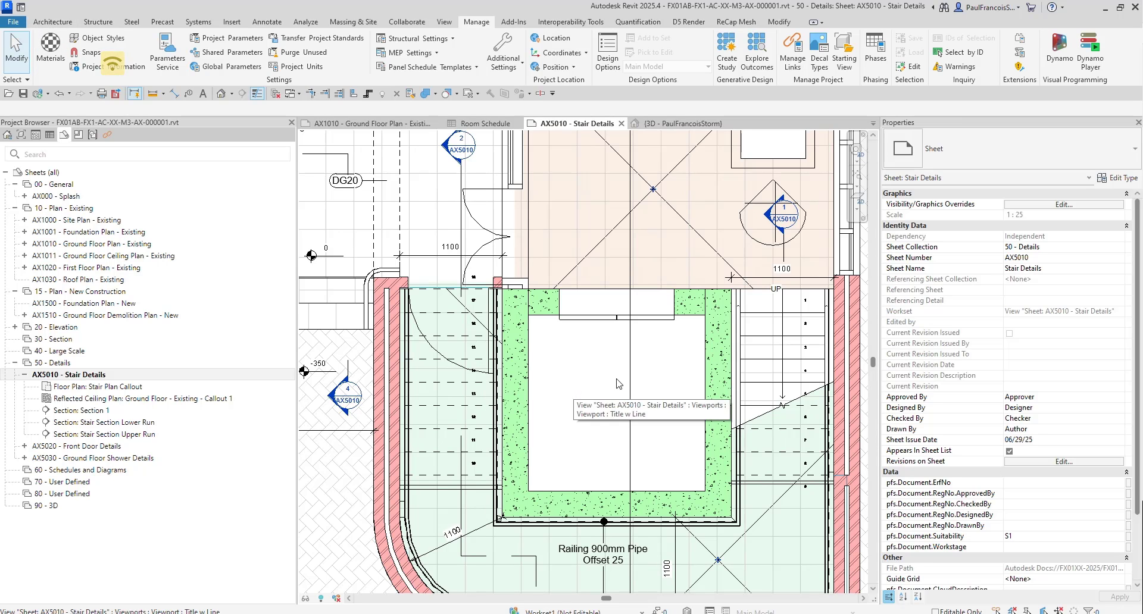
Step: Review the Stairs subcategories in the sheet's Visibility/Graphic Overrides, and close the dialog without overriding anything
{"action": "key", "text": "v"}
{"action": "key", "text": "g"}
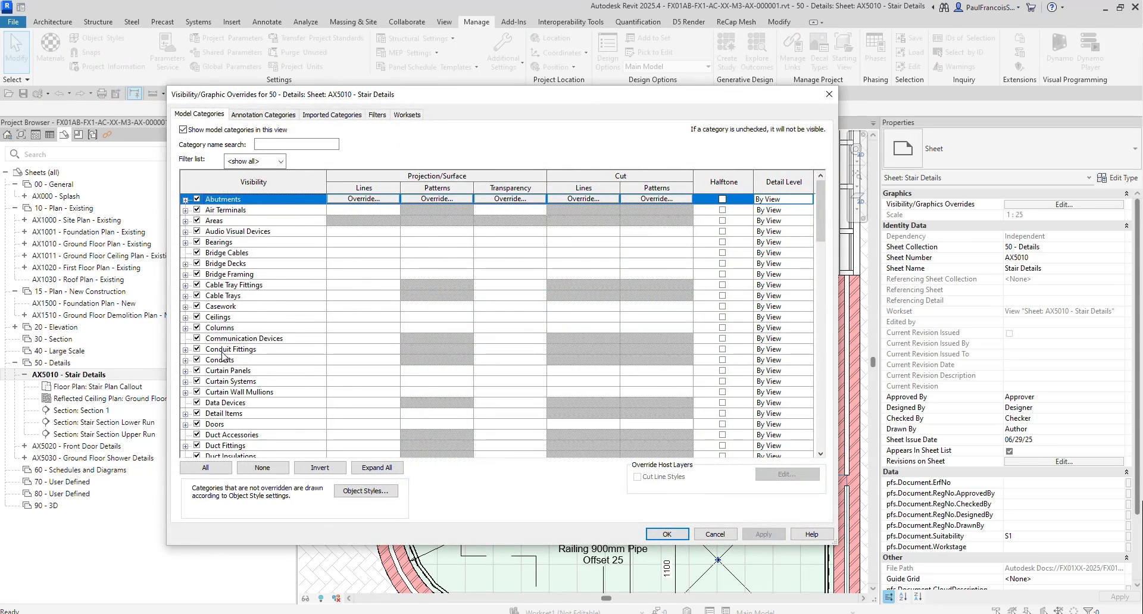
{"action": "left_click", "coordinate": [226, 317]}
{"action": "key", "text": "s"}
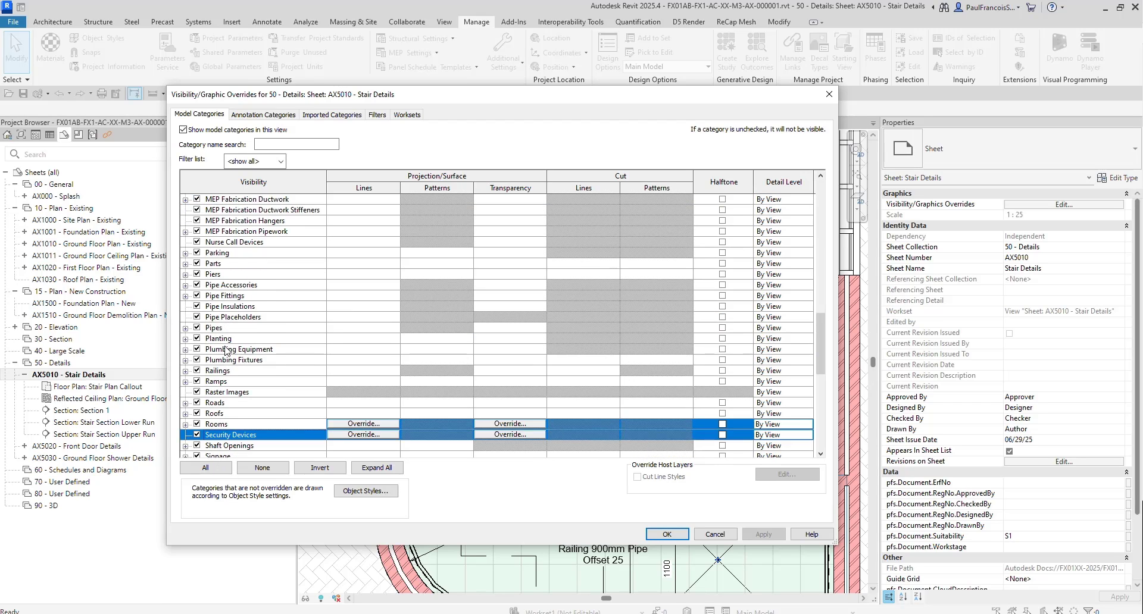
{"action": "scroll", "coordinate": [224, 353], "scroll_direction": "down", "scroll_amount": 3}
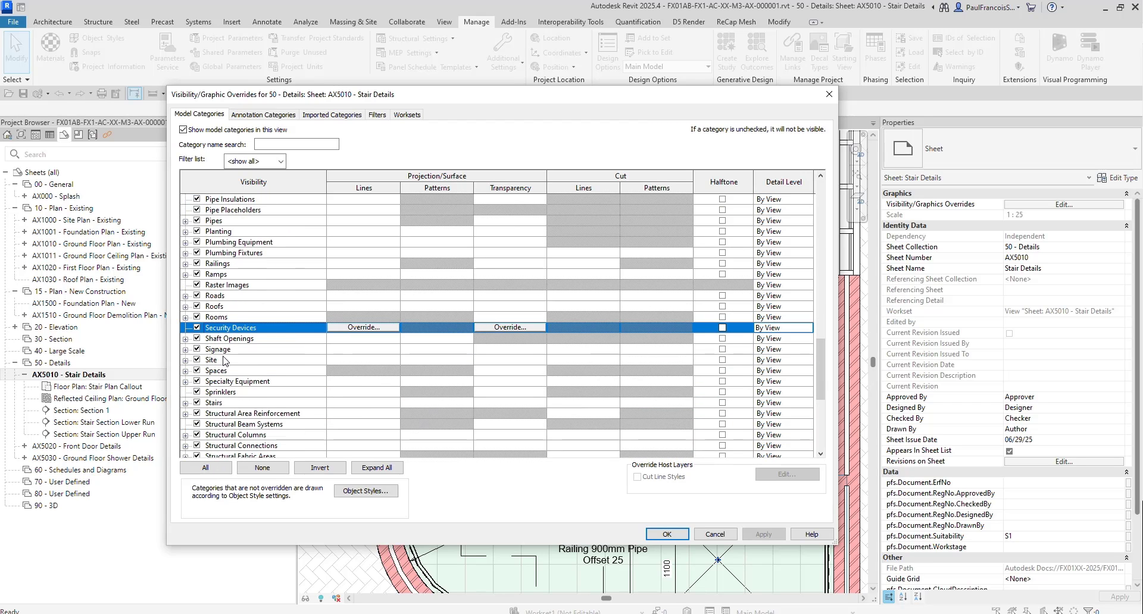
{"action": "left_click", "coordinate": [185, 402]}
{"action": "scroll", "coordinate": [238, 345], "scroll_direction": "down", "scroll_amount": 1}
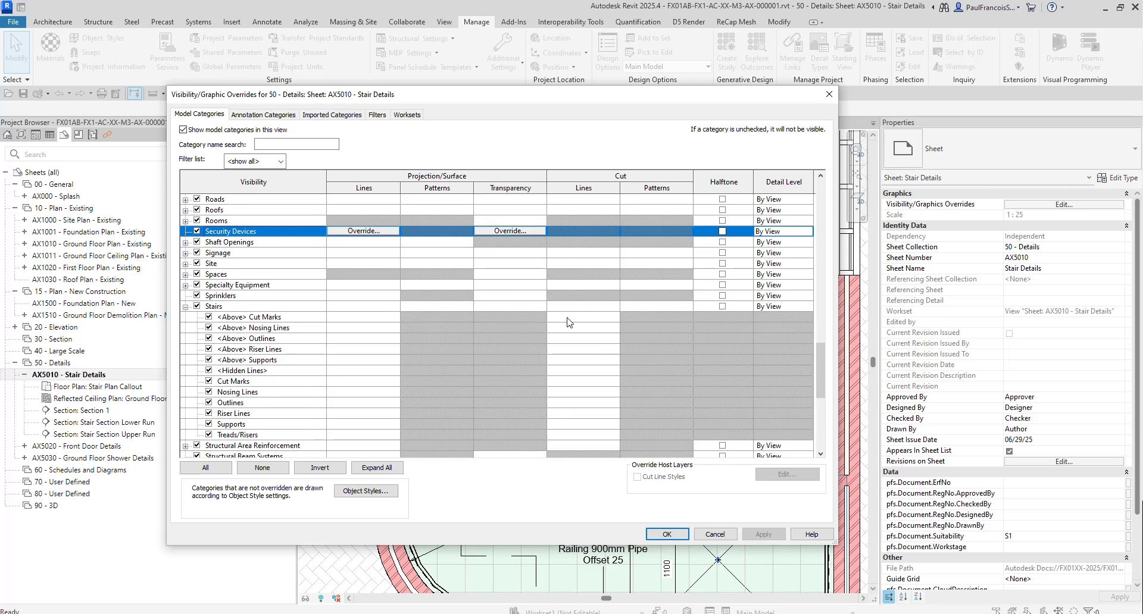
{"action": "key", "text": "ctrl"}
{"action": "key", "text": "ctrl"}
{"action": "key", "text": "ctrl"}
{"action": "left_click", "coordinate": [829, 97]}
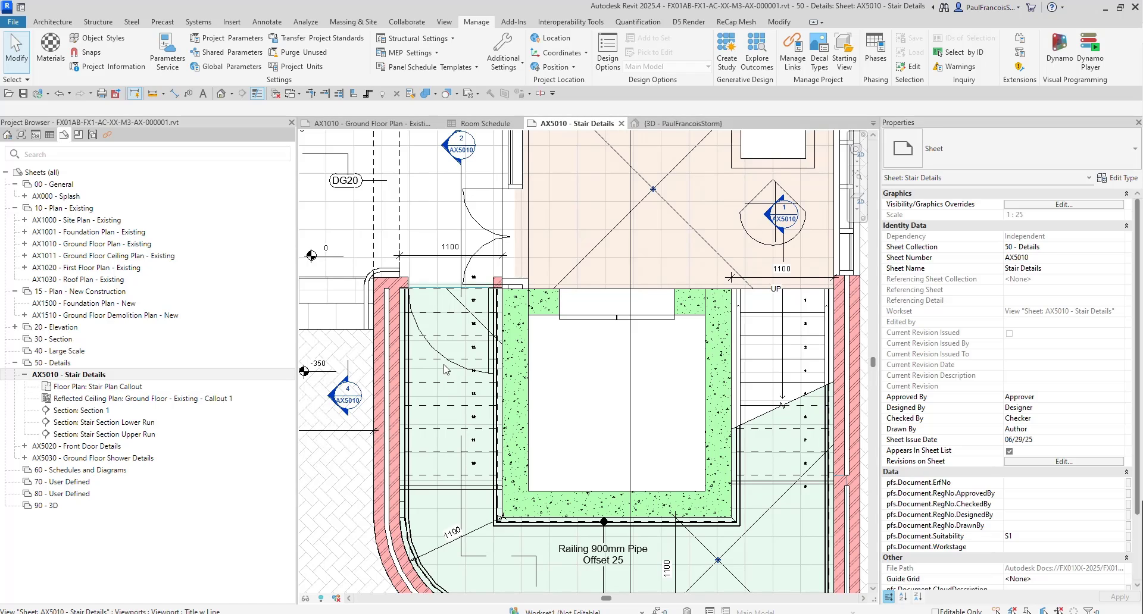
Step: Activate the Stair Plan Callout view on the sheet and inspect the Linework tool over the stair's riser lines without overriding any line
{"action": "double_click", "coordinate": [568, 393]}
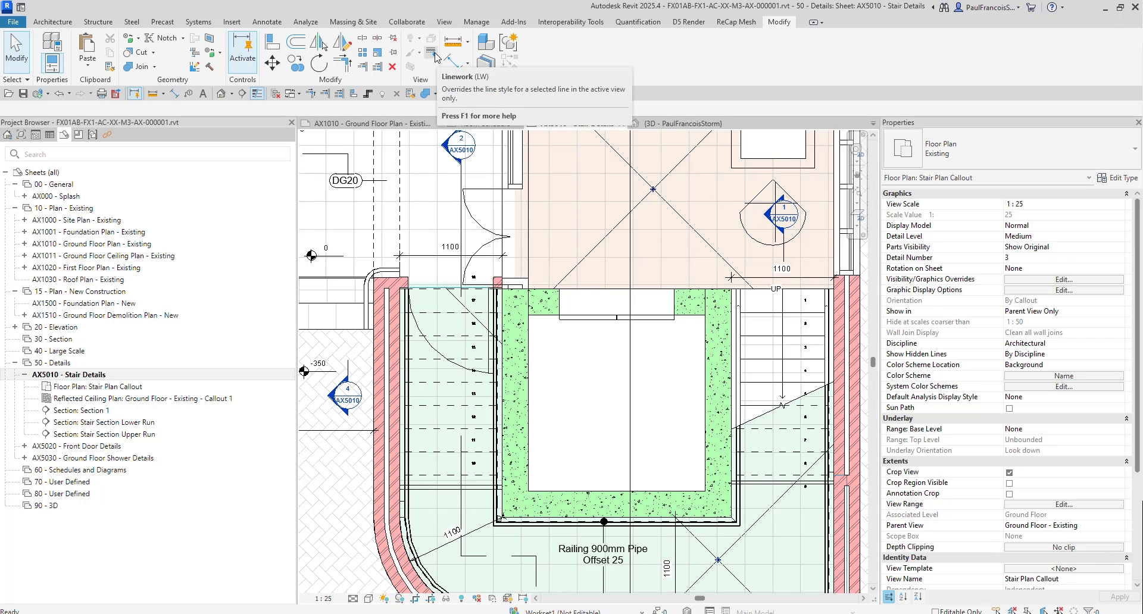
{"action": "left_click", "coordinate": [434, 54]}
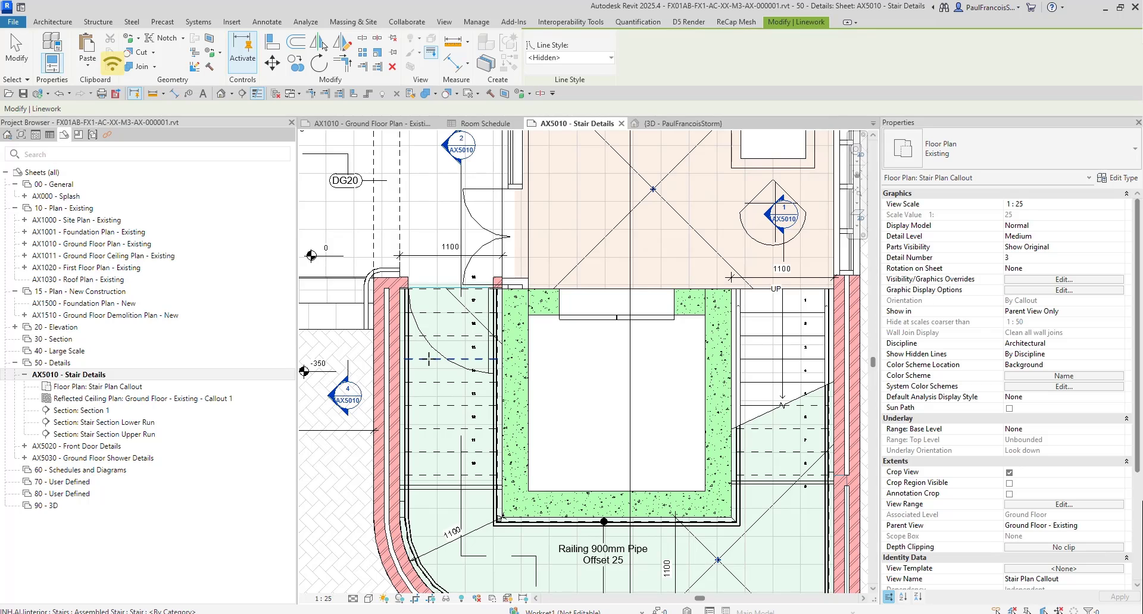
{"action": "key", "text": "Escape"}
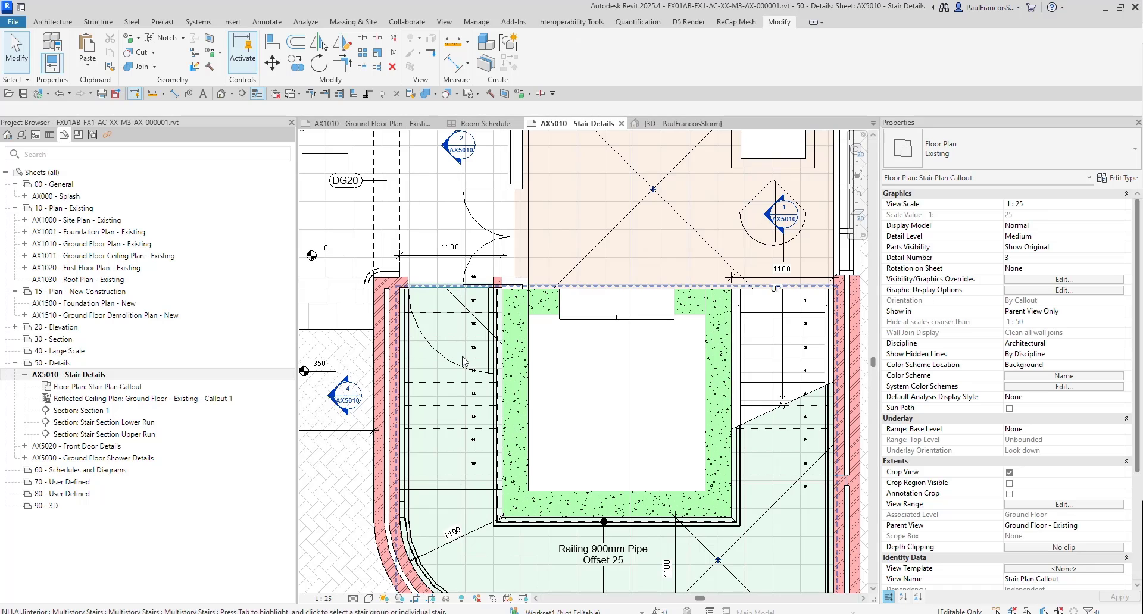
{"action": "scroll", "coordinate": [516, 377], "scroll_direction": "down", "scroll_amount": 3}
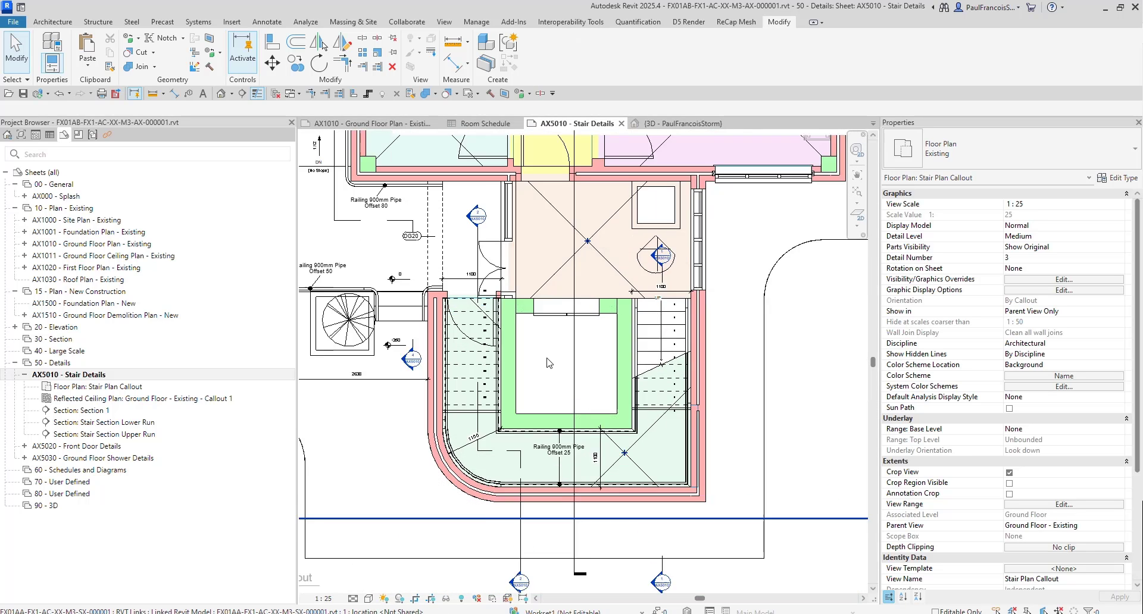